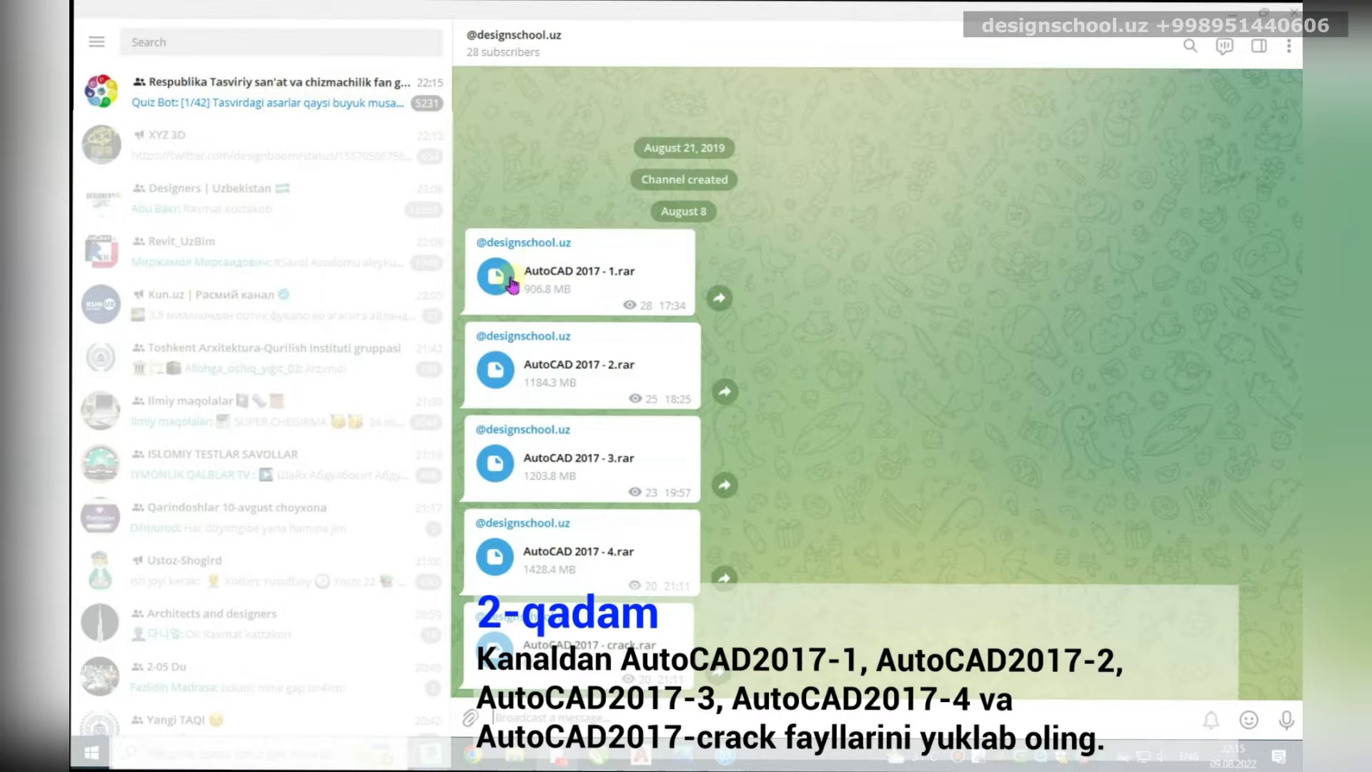
Step: Start saving the first AutoCAD archive, then cancel the save dialog
right_click(530, 276)
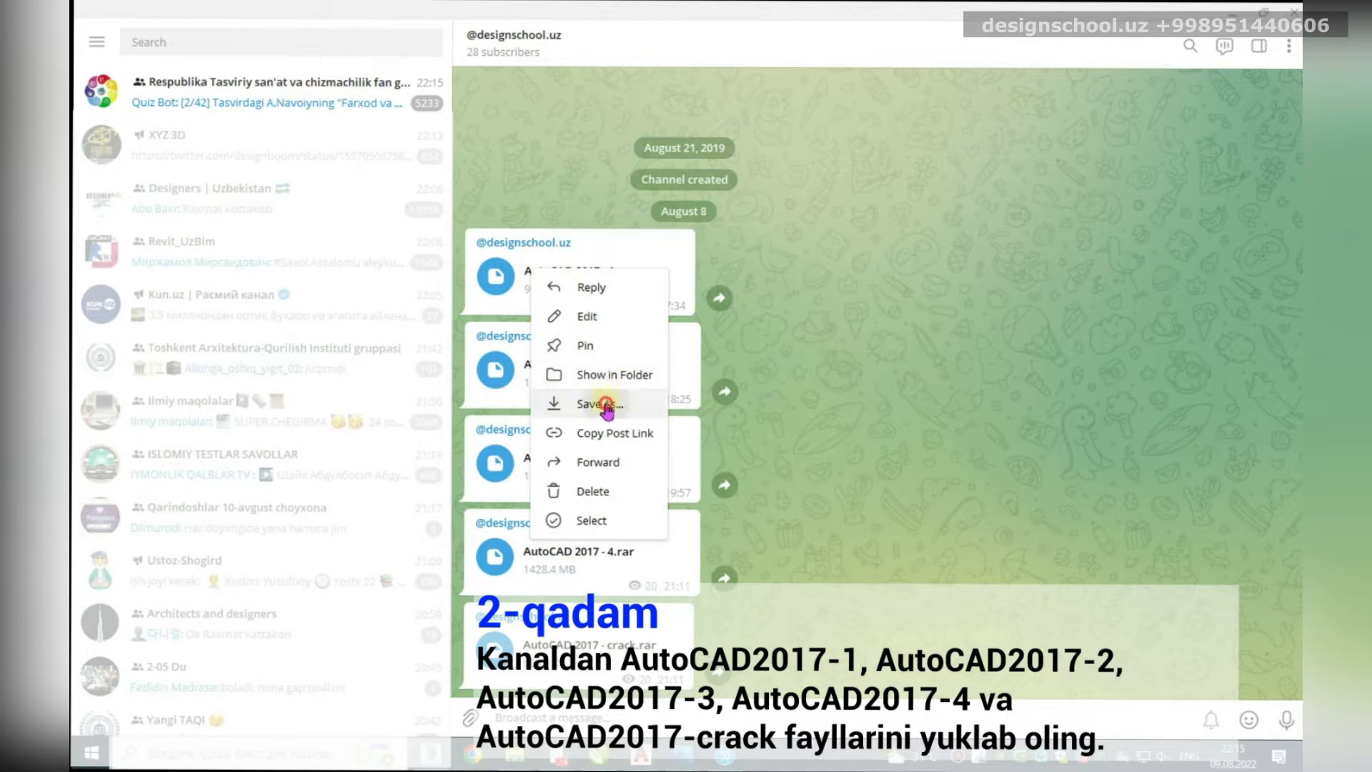
left_click(632, 401)
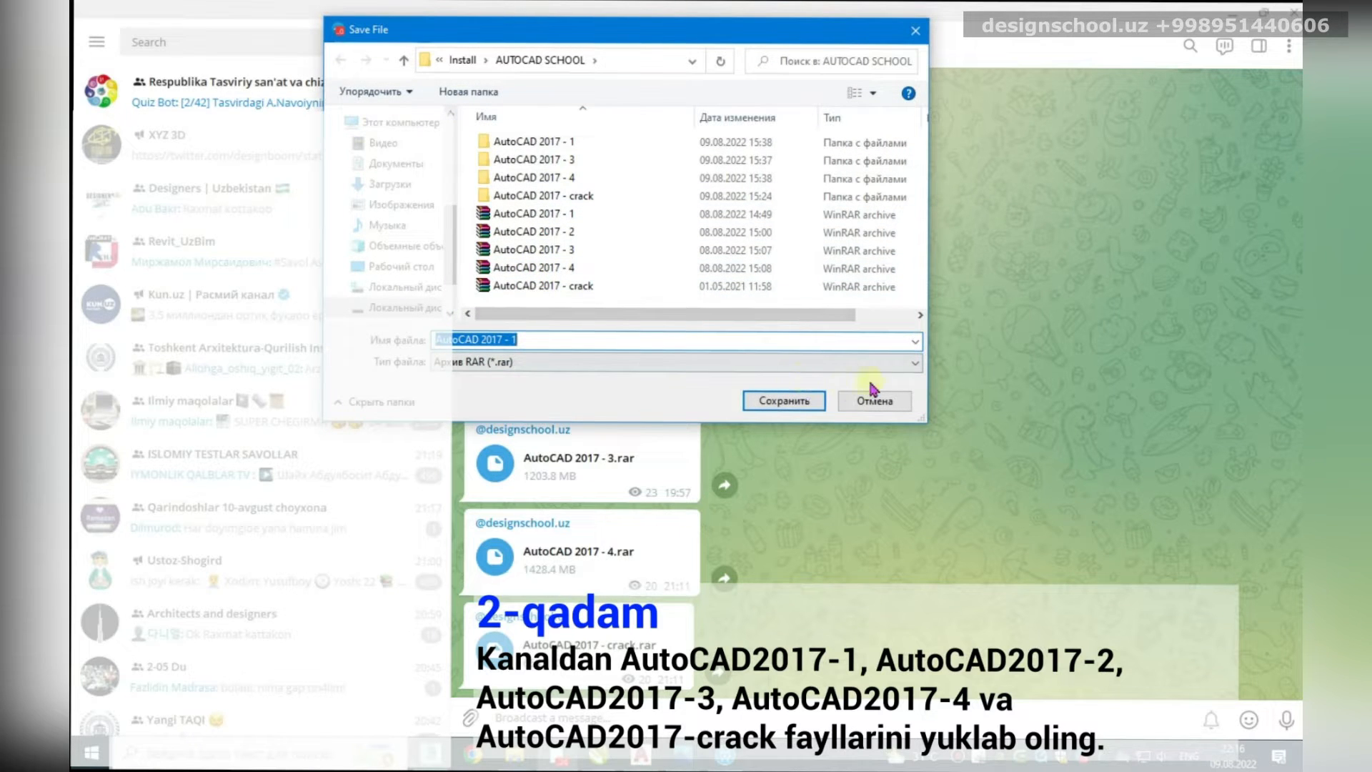
left_click(916, 30)
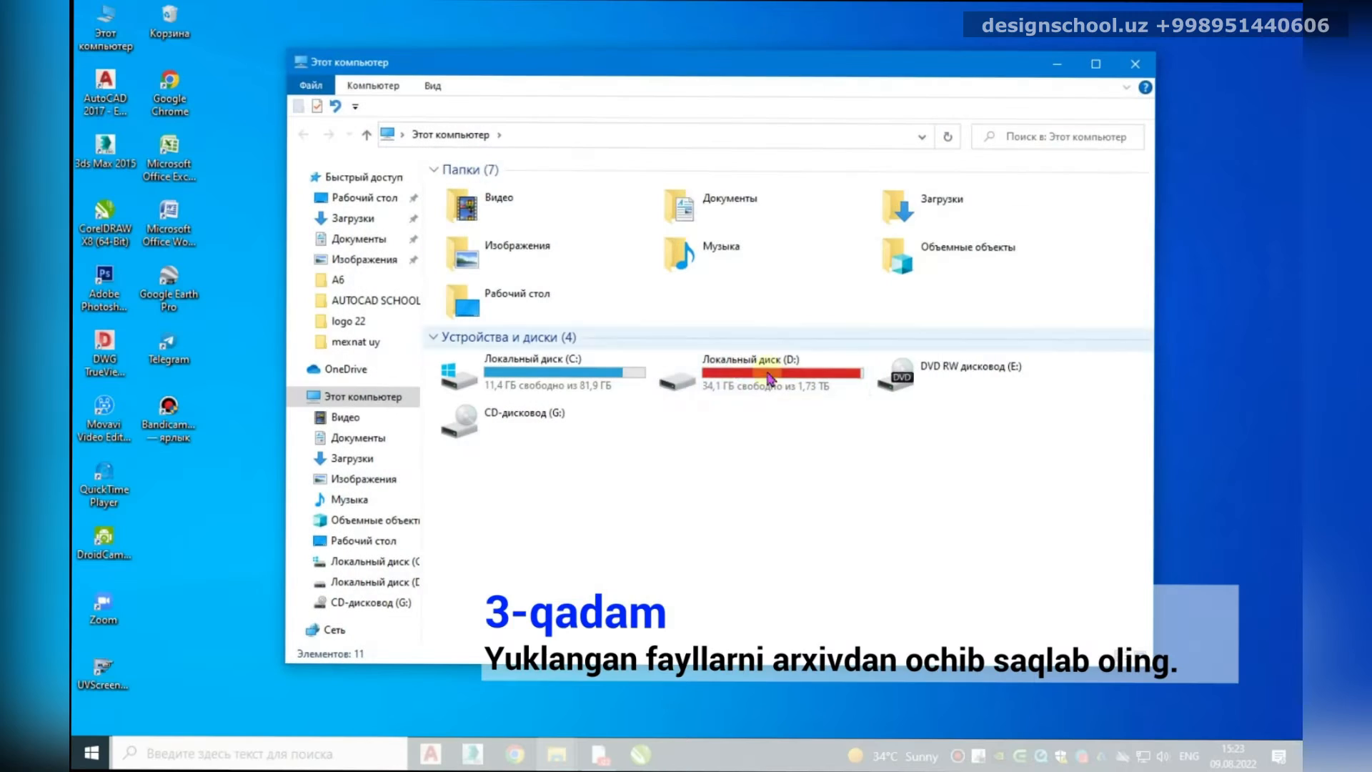
Step: Navigate to the D:\Install\AUTOCAD SCHOOL folder
double_click(729, 367)
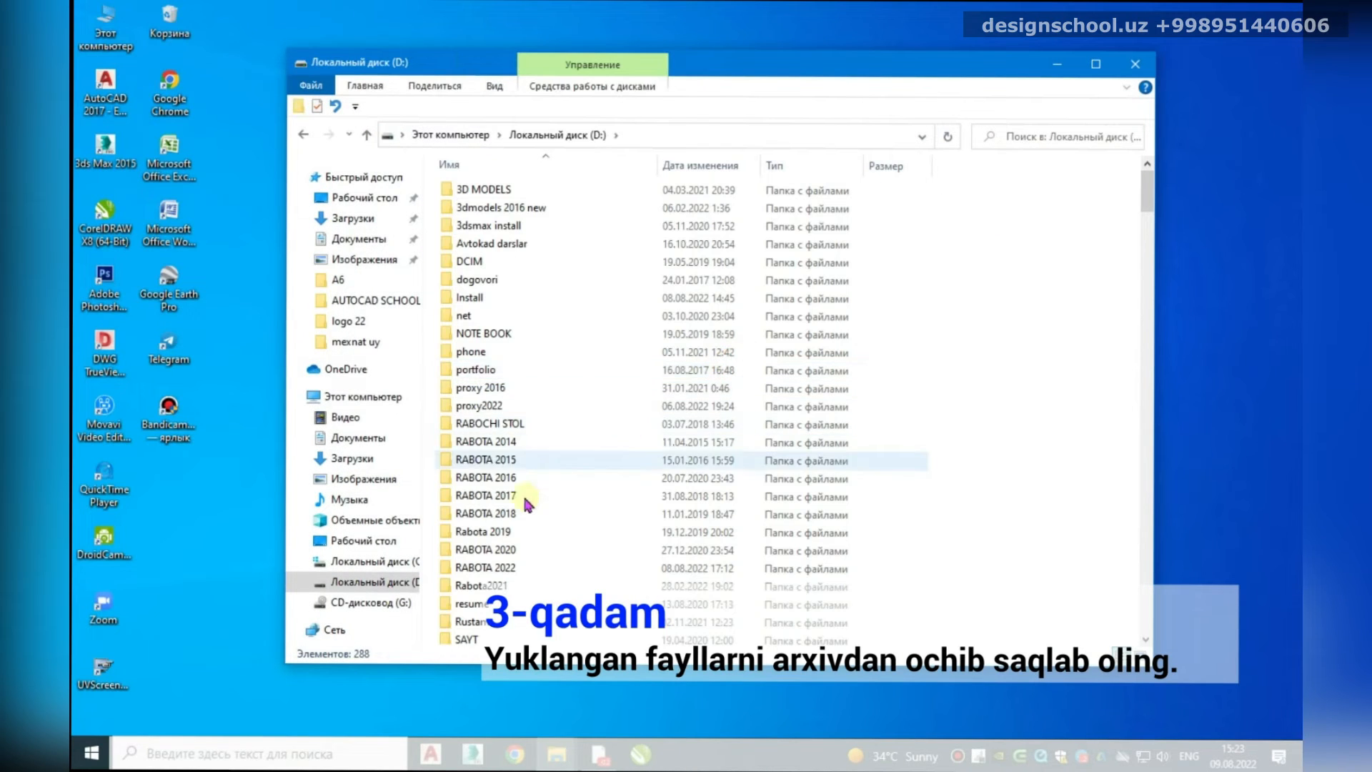
double_click(493, 568)
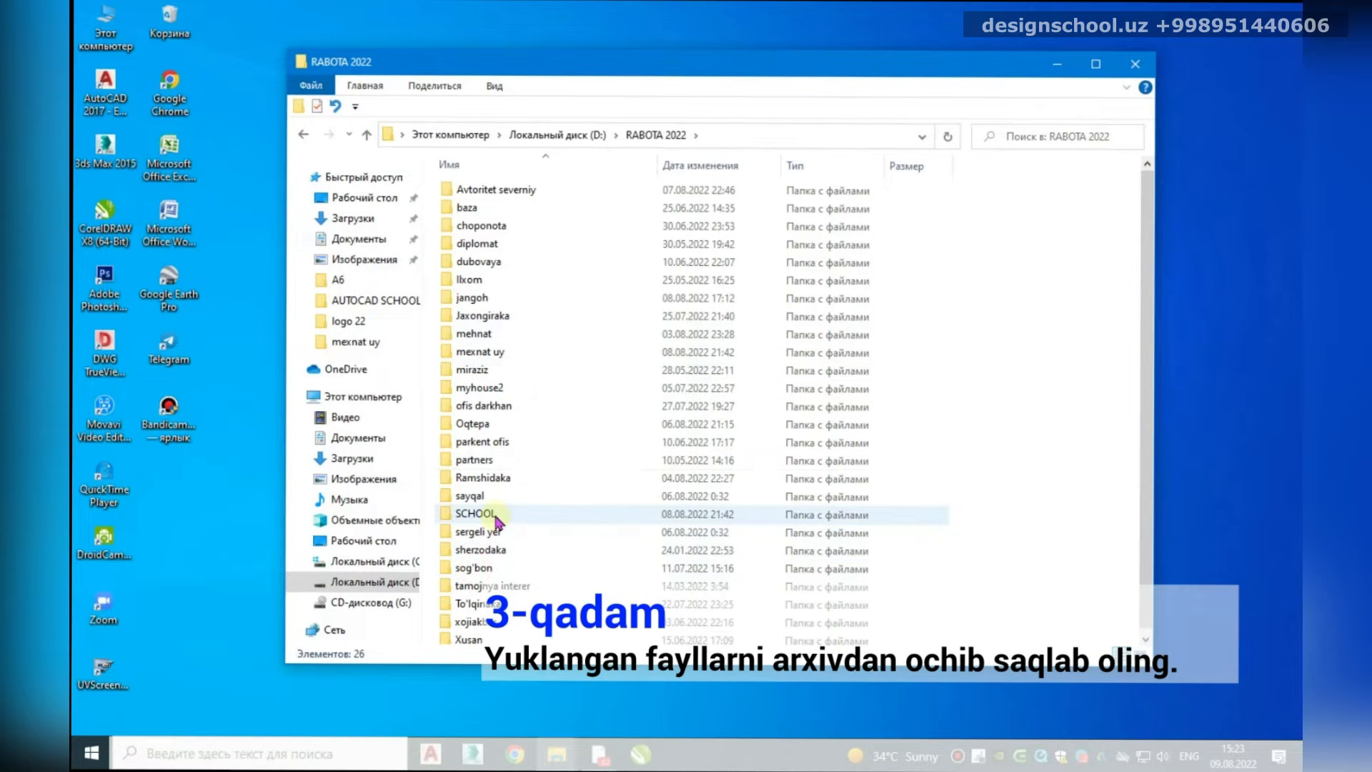
left_click(368, 134)
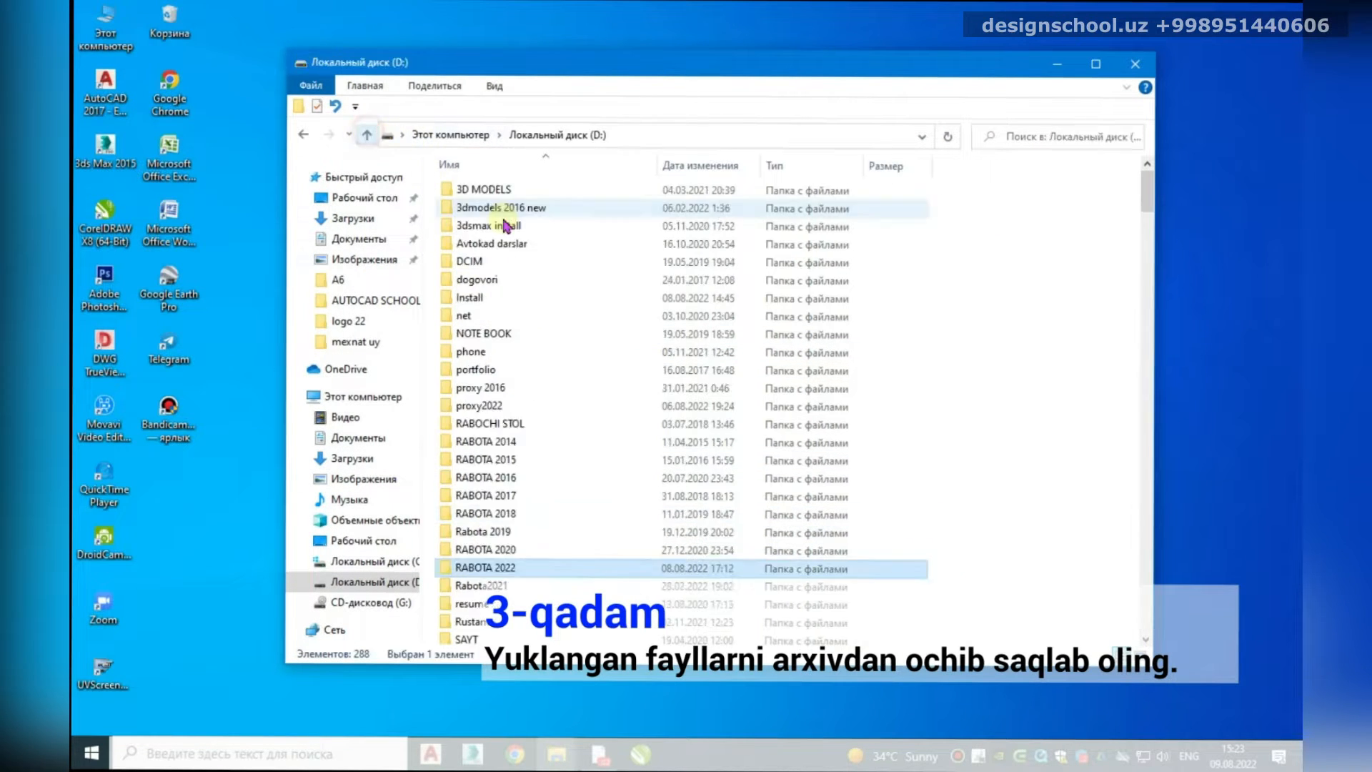
double_click(483, 304)
double_click(743, 213)
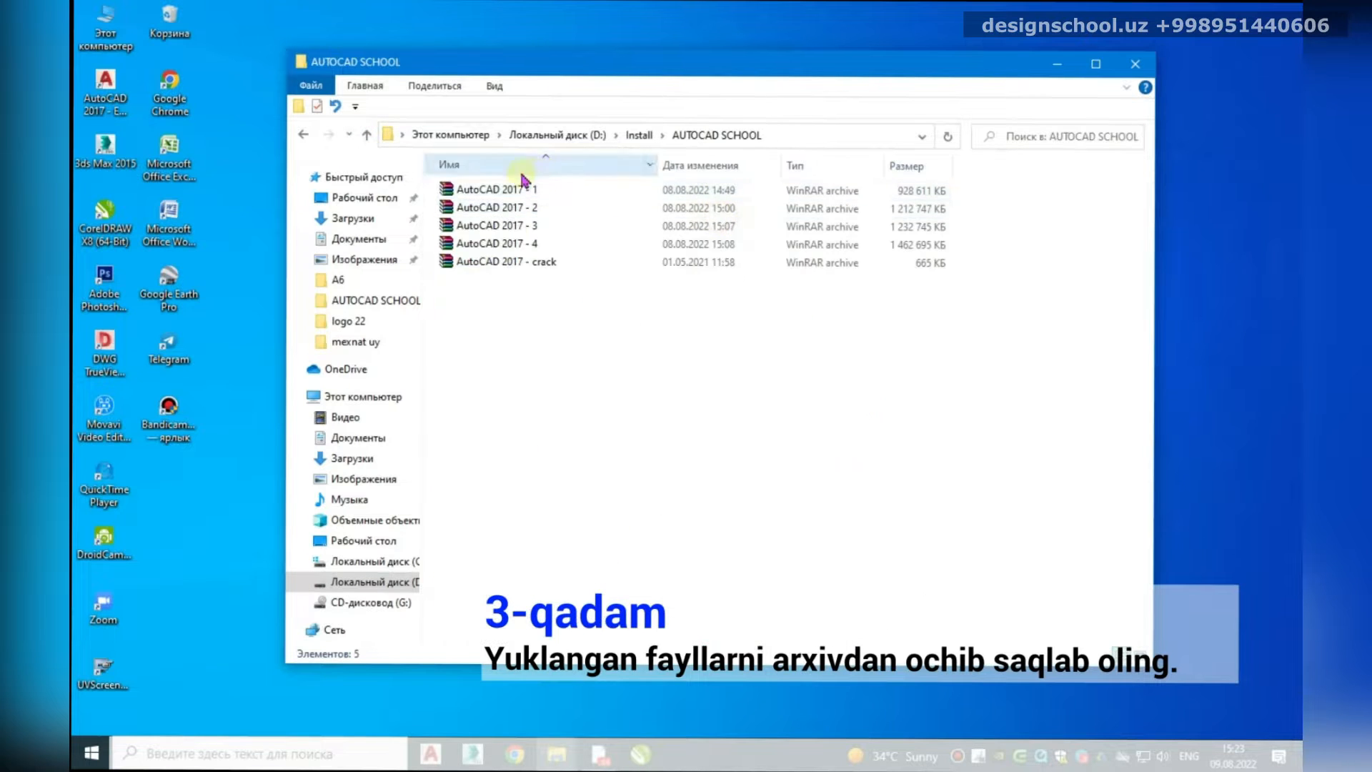
Step: Extract AutoCAD 2017 - 1 and AutoCAD 2017 - 2 into their own folders
right_click(490, 194)
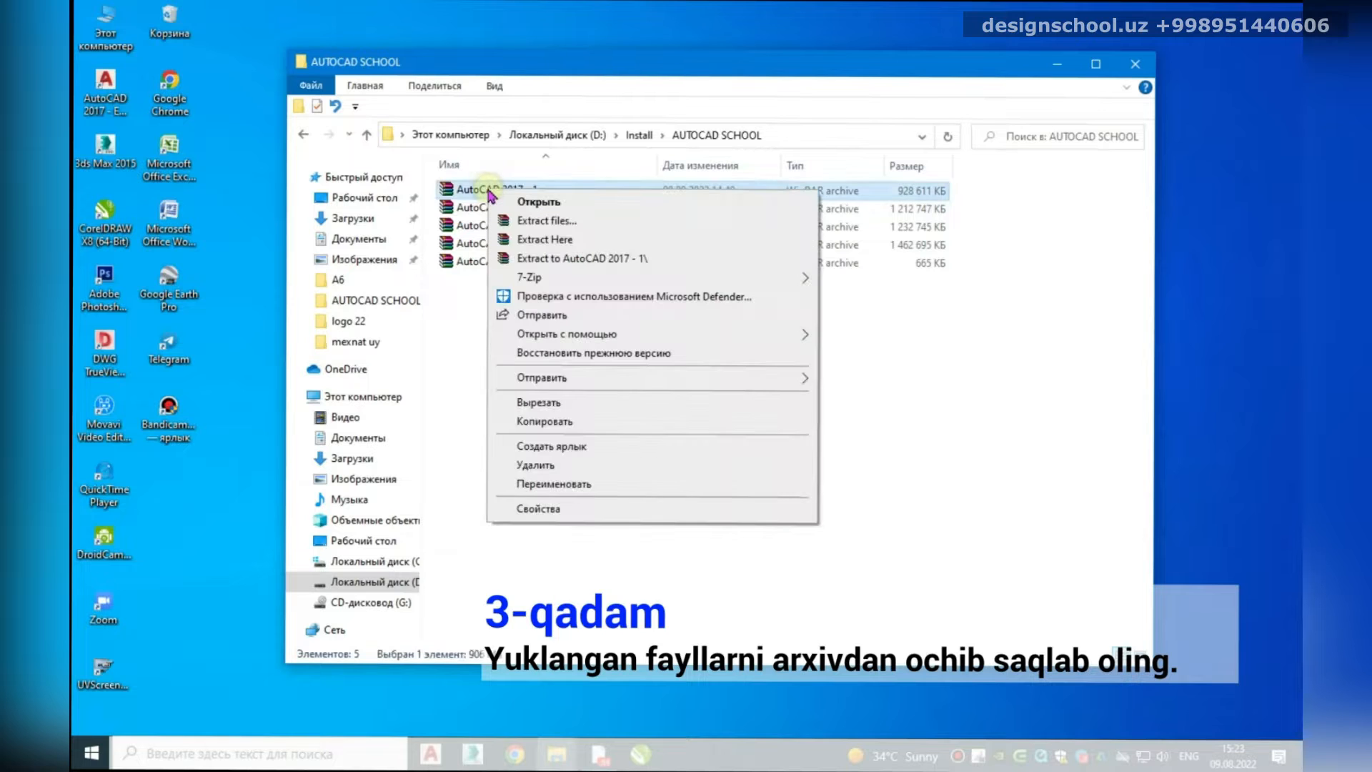
left_click(570, 260)
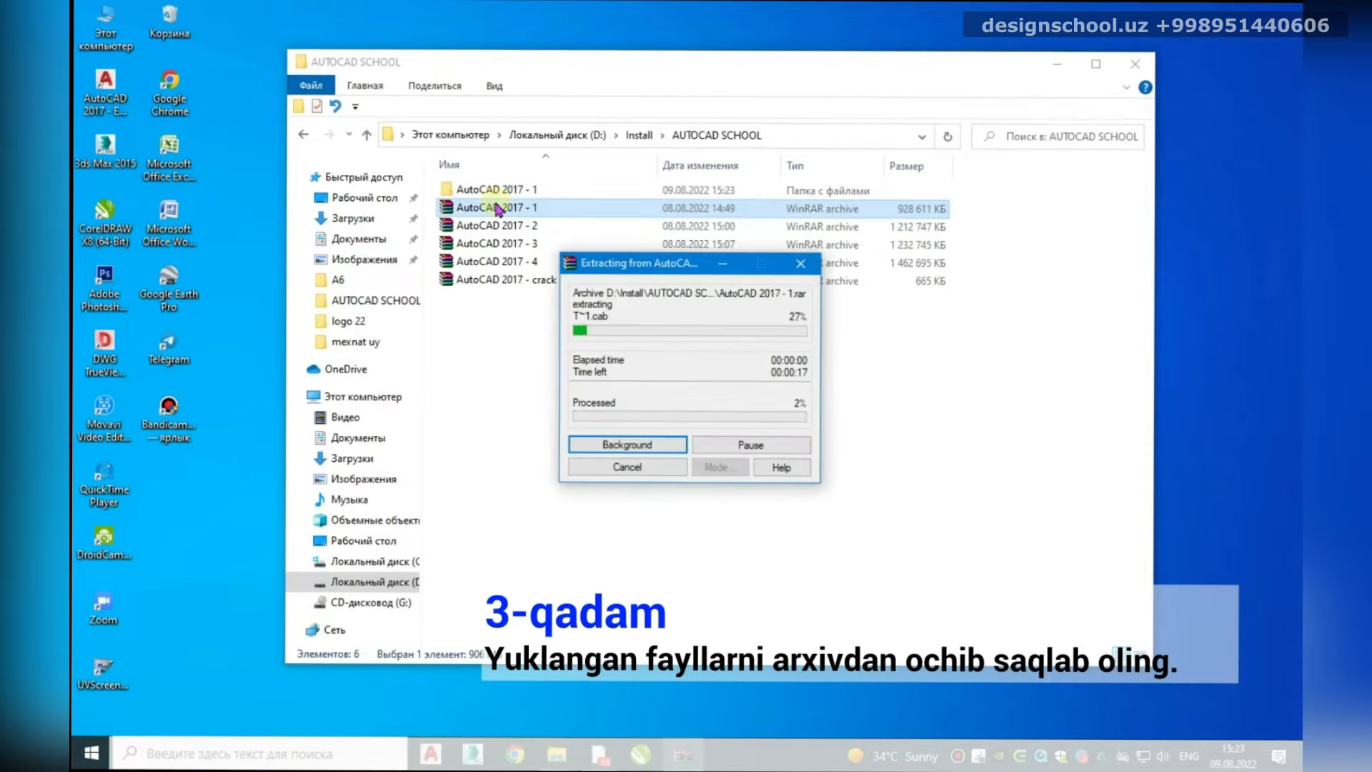
left_click(473, 226)
right_click(482, 227)
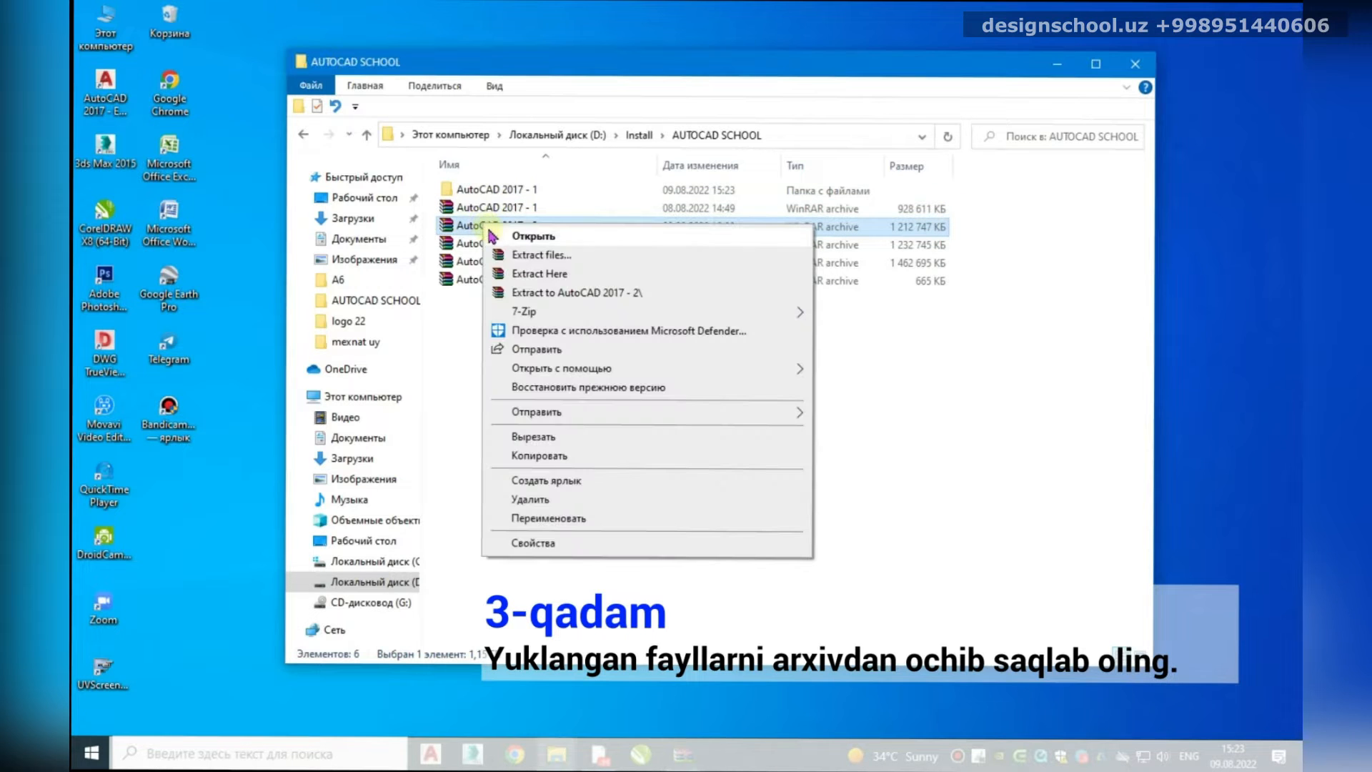
left_click(553, 294)
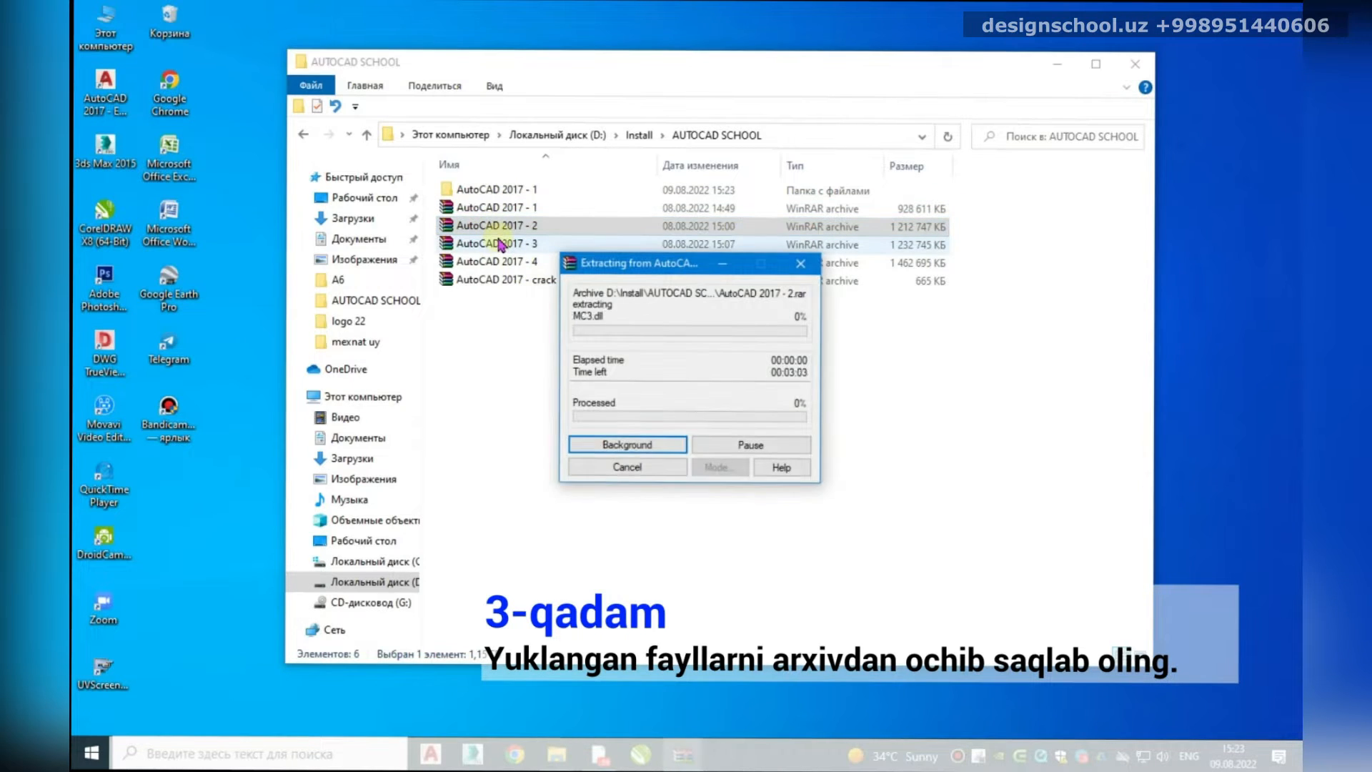
Step: Extract AutoCAD 2017 - 3 and AutoCAD 2017 - 4 into their own folders
right_click(494, 247)
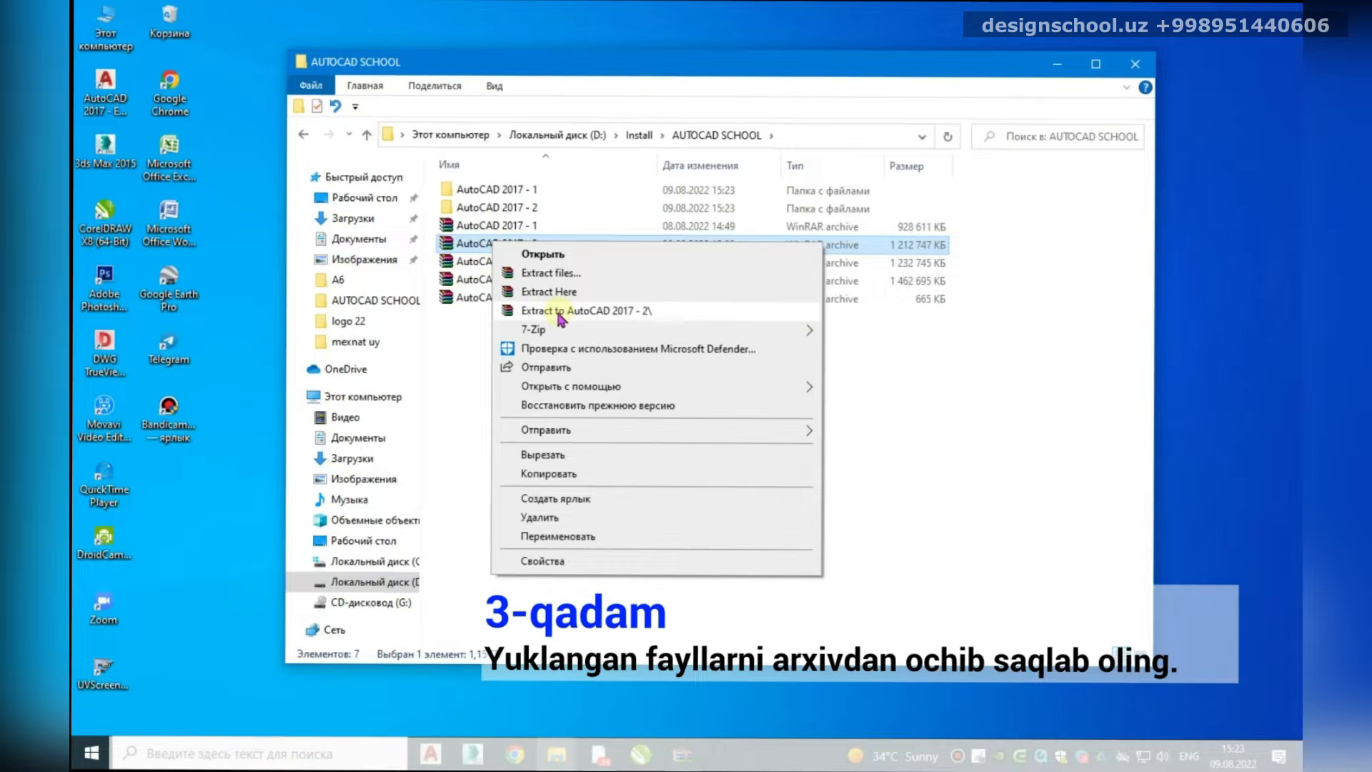
right_click(484, 261)
left_click(514, 329)
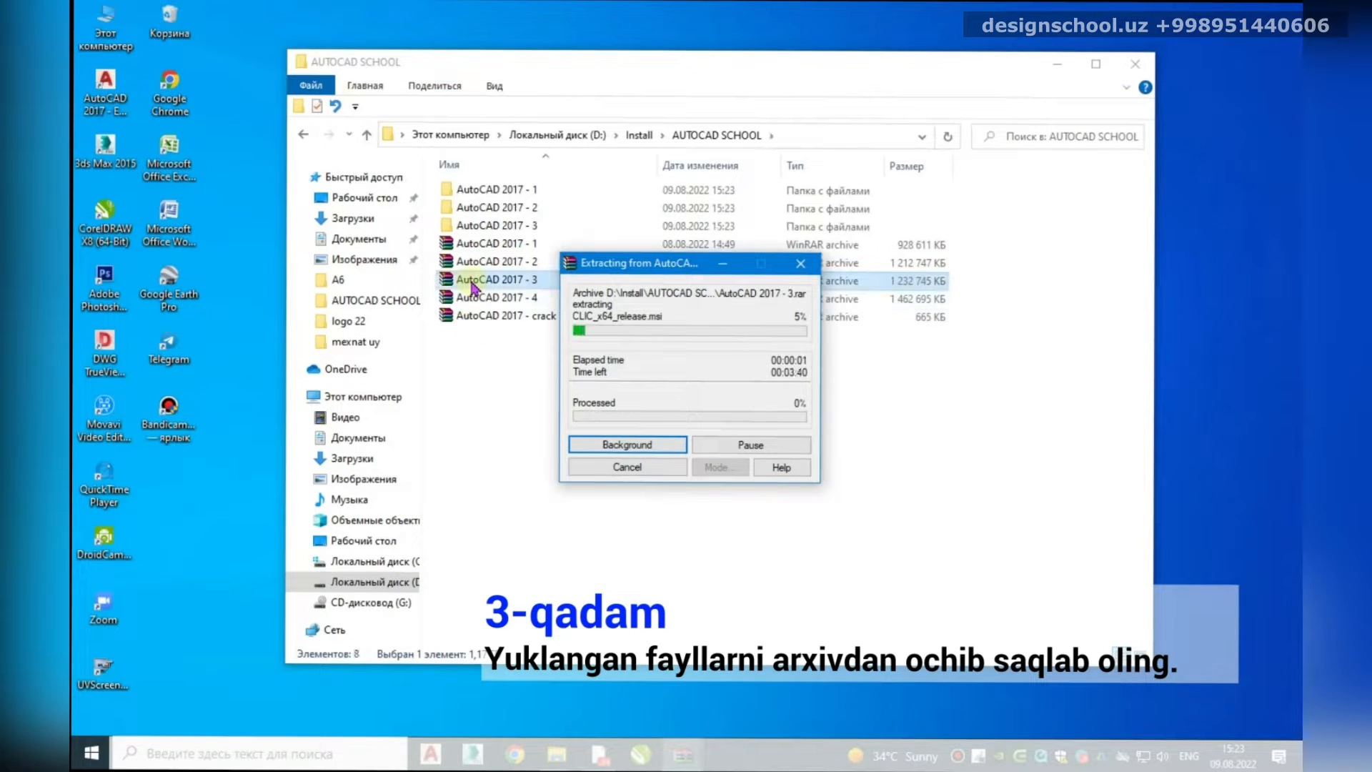
right_click(472, 301)
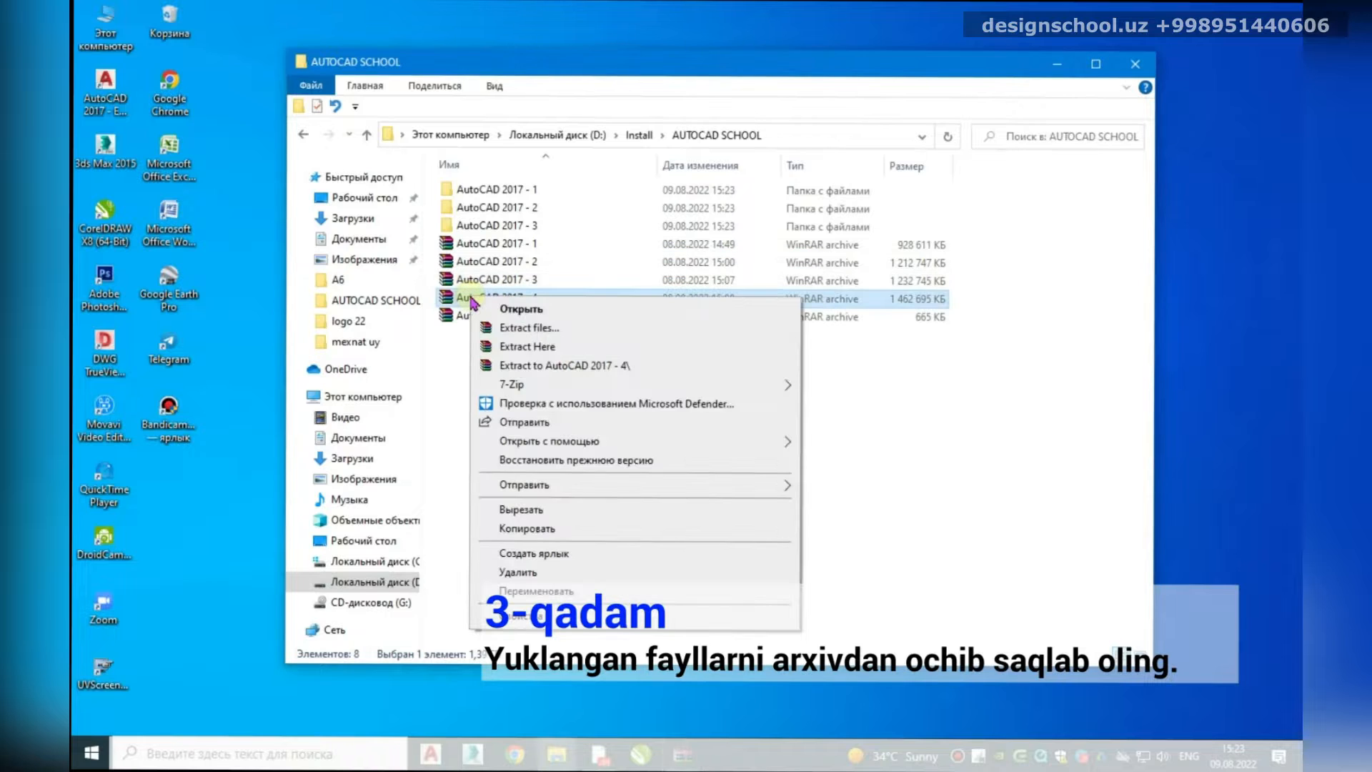
left_click(520, 367)
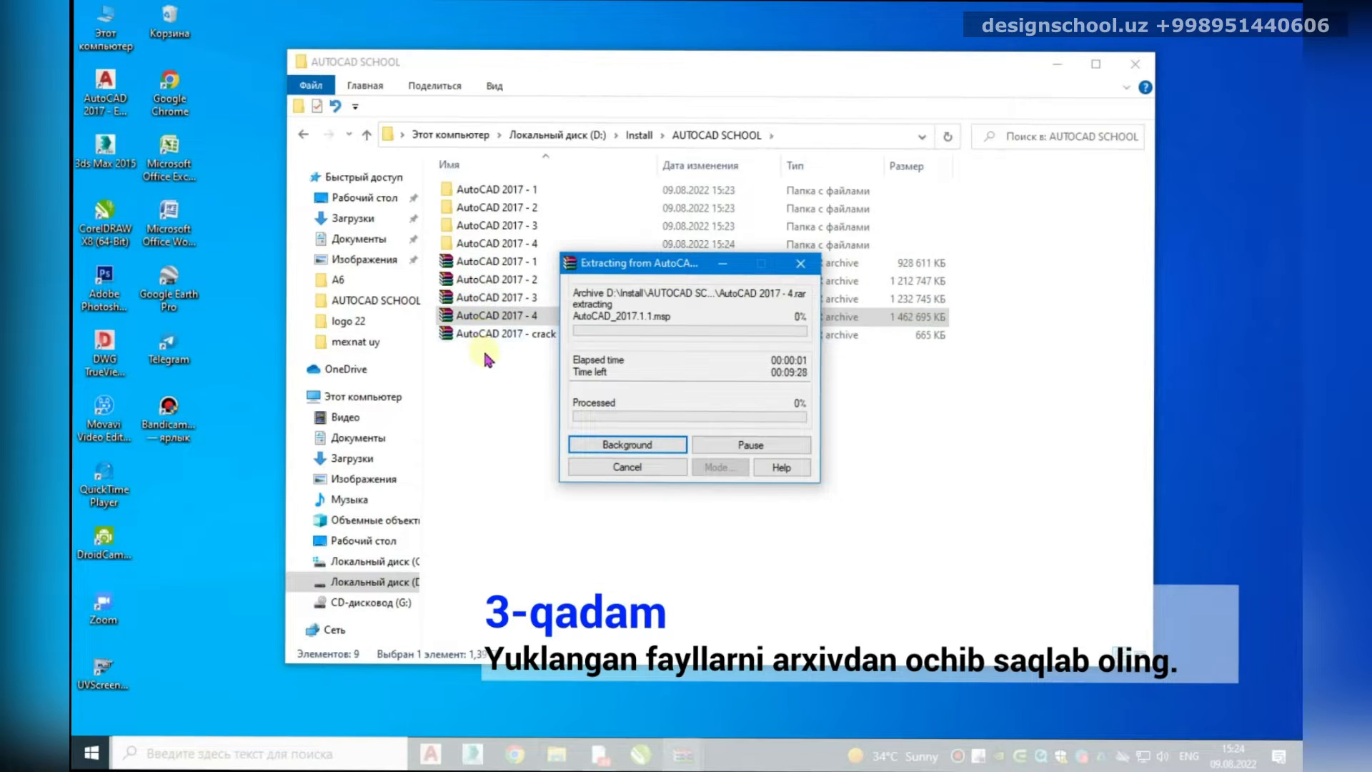
Step: Extract the AutoCAD 2017 - crack archive, then select all five archives
left_click(485, 335)
right_click(486, 335)
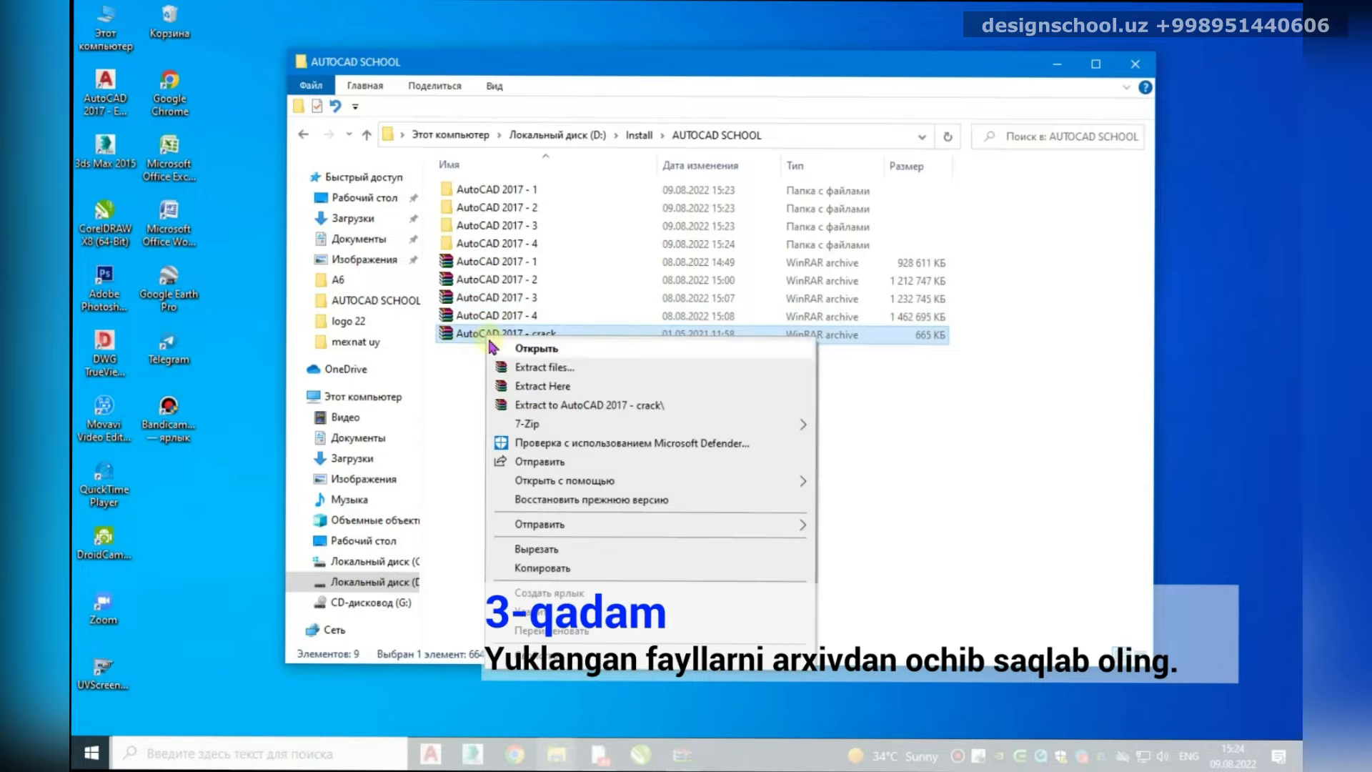
left_click(538, 403)
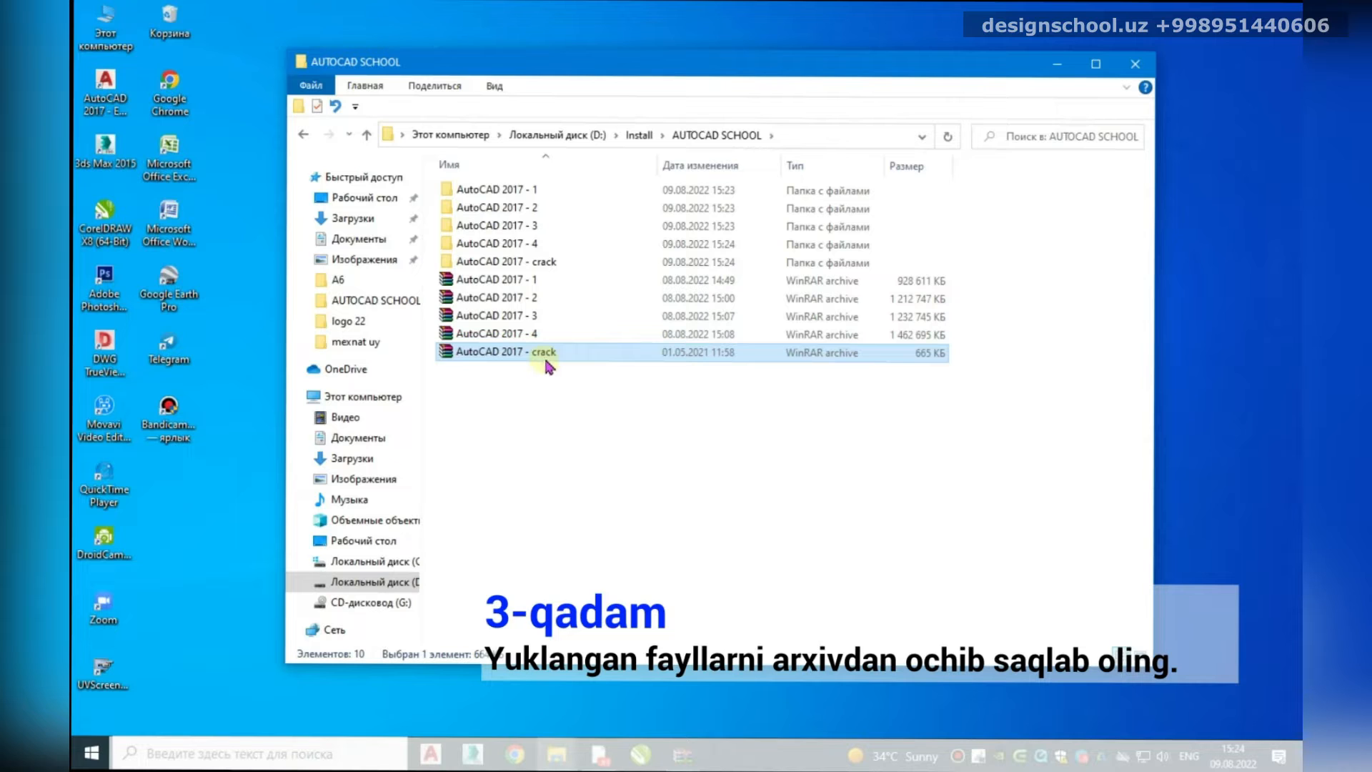
mouse_move(685, 750)
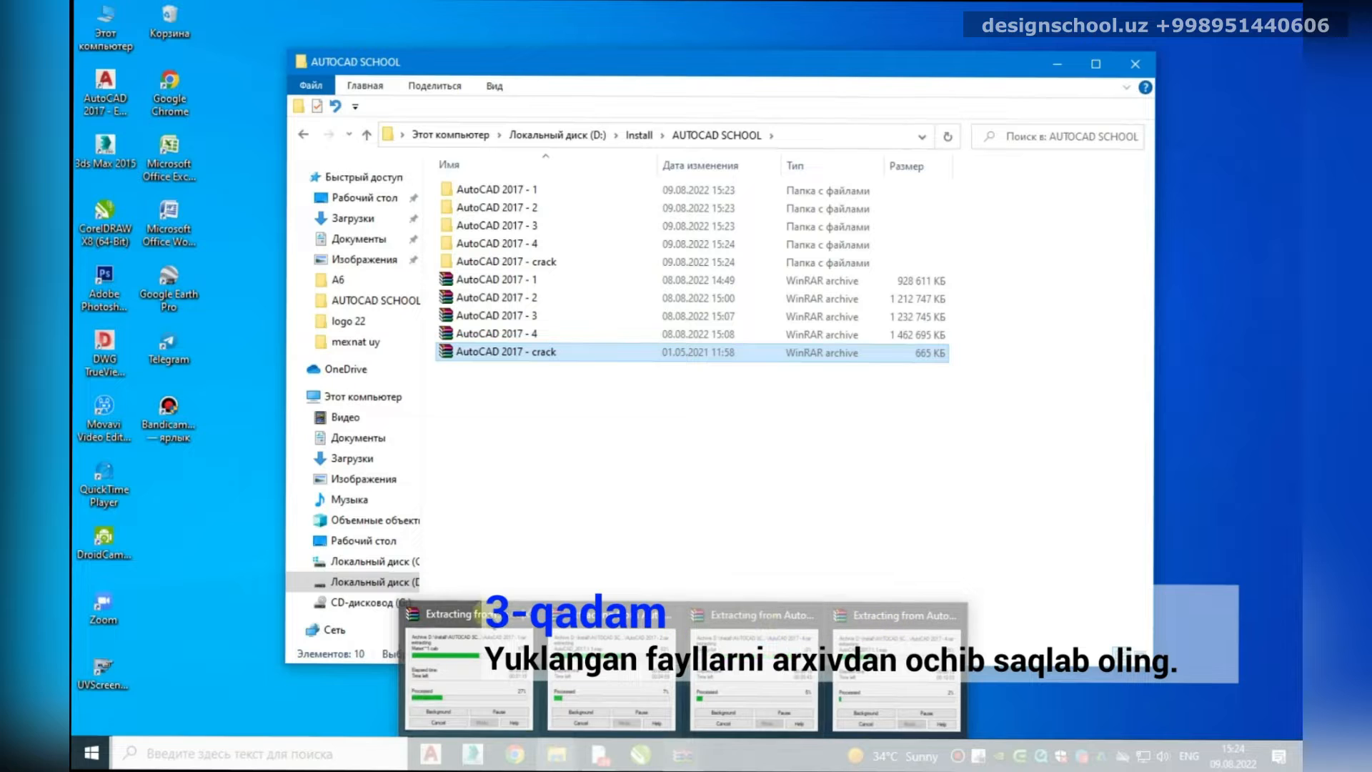
left_click(469, 668)
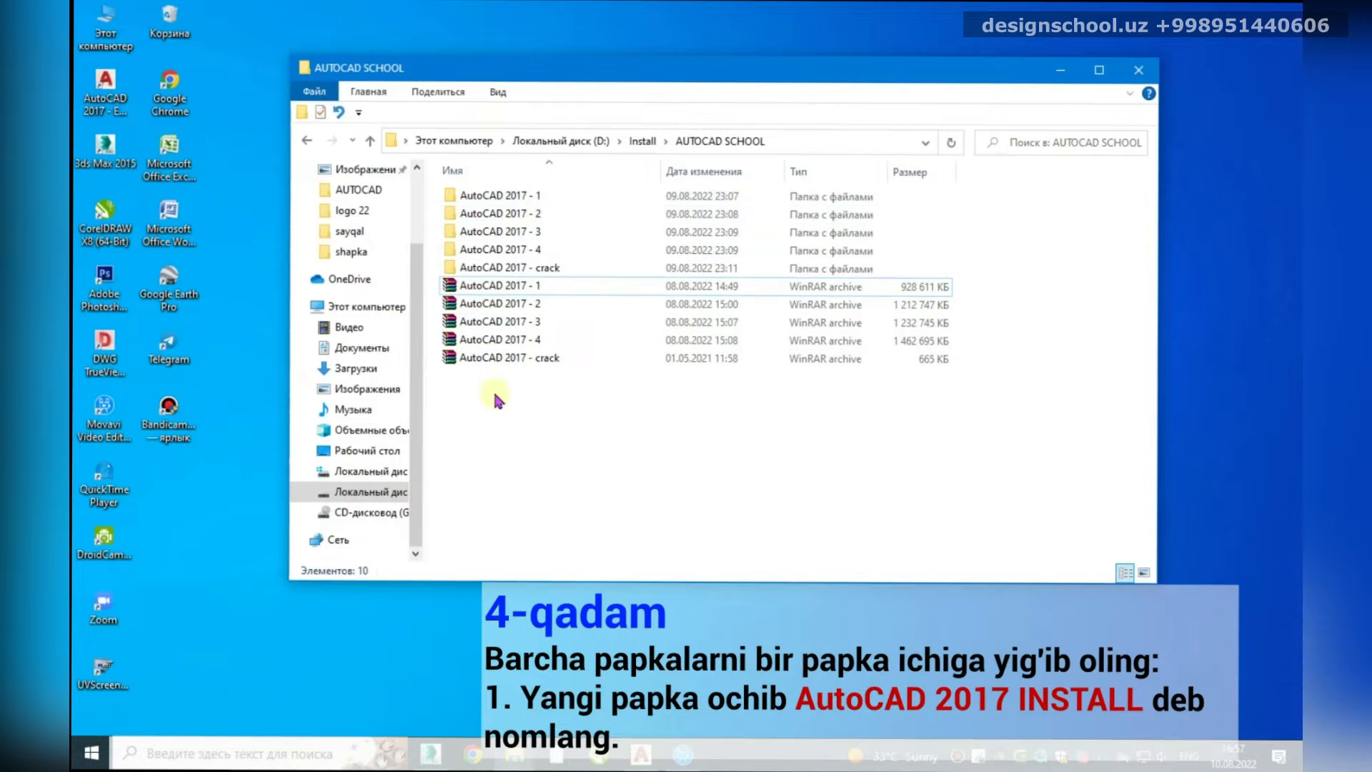
left_click_drag(496, 387, 452, 288)
Step: Delete the five .rar archives and create a new folder named 'AutoCAD 2017 INSTALL'
right_click(452, 288)
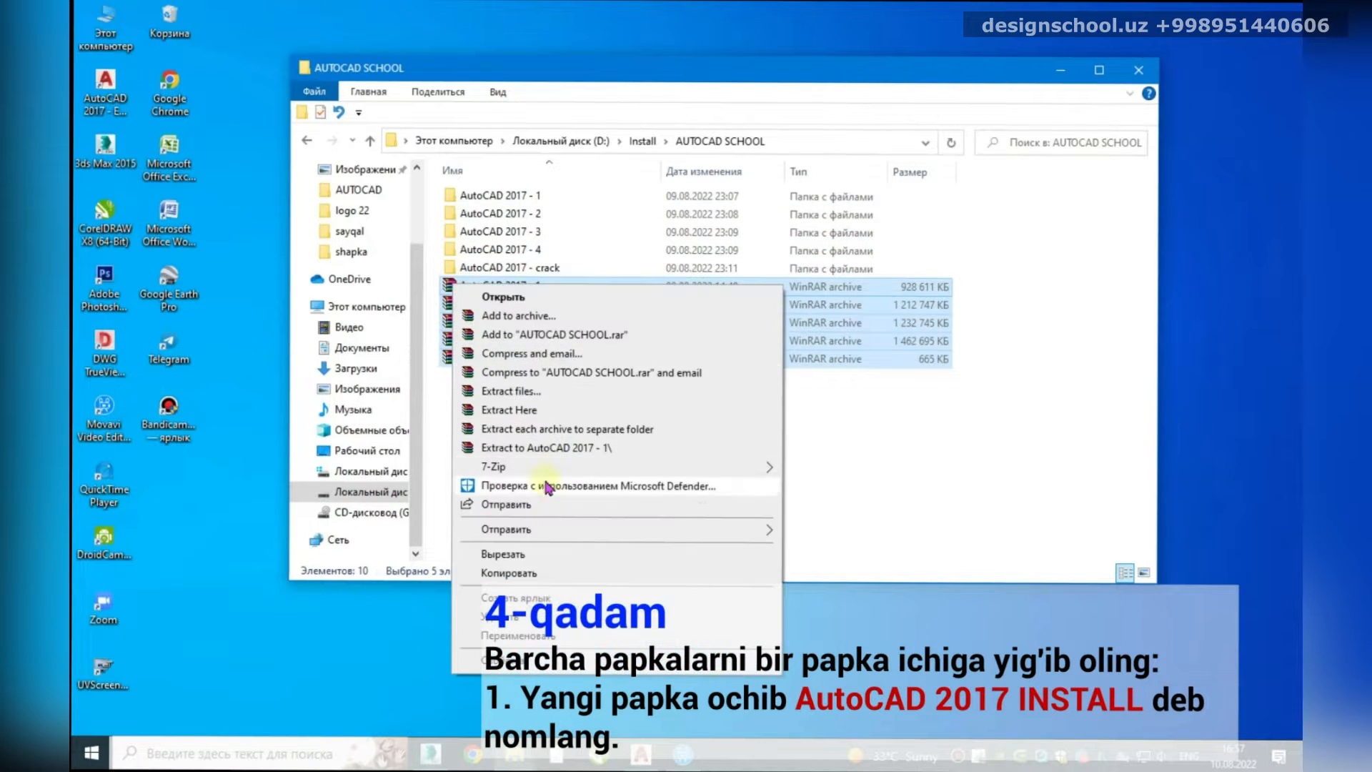
left_click(516, 618)
right_click(516, 332)
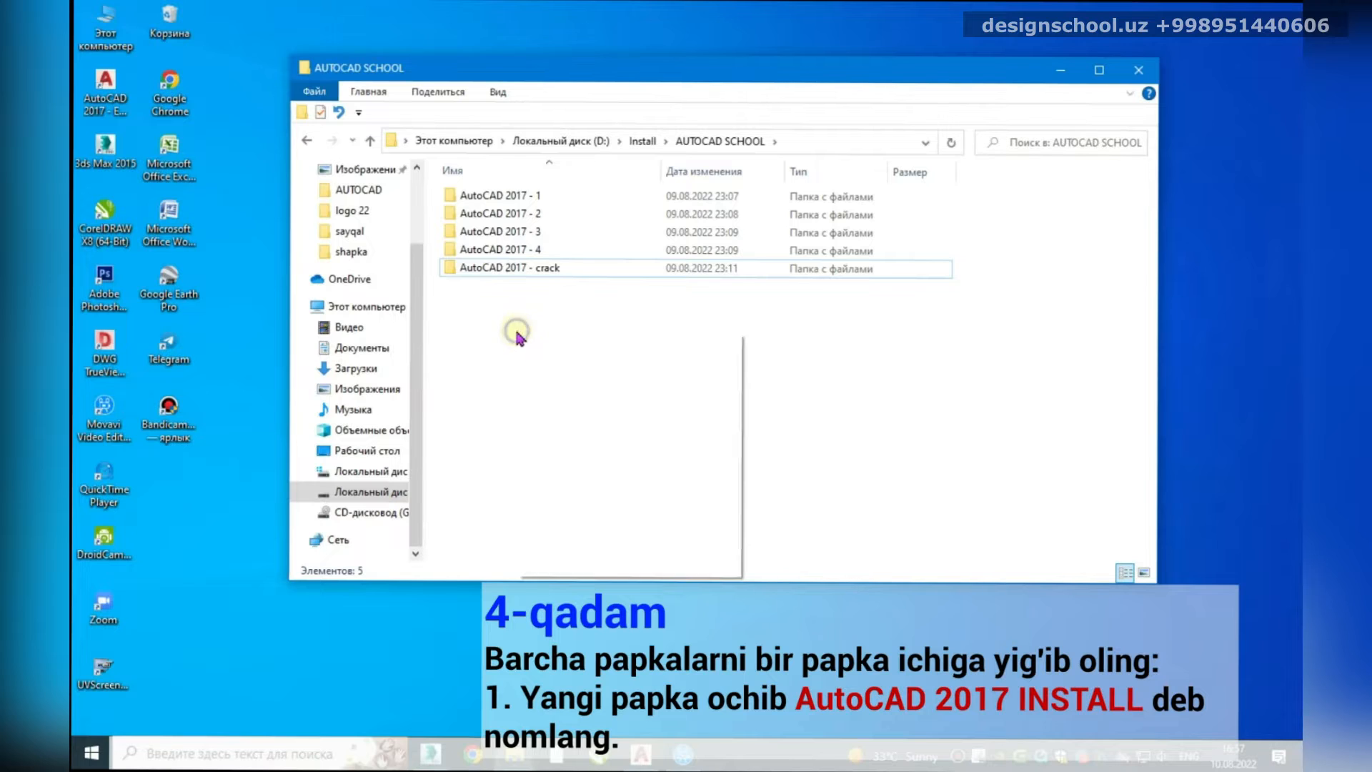
mouse_move(576, 539)
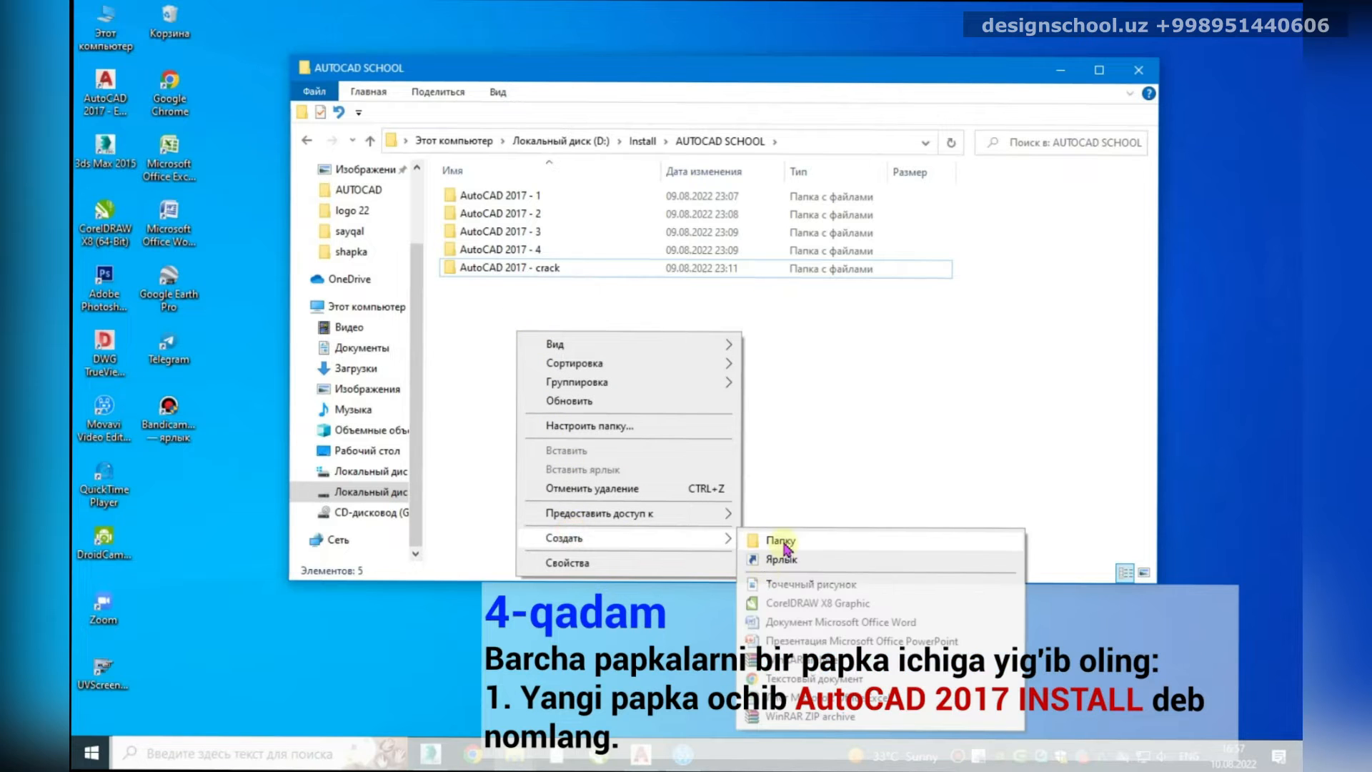
left_click(777, 536)
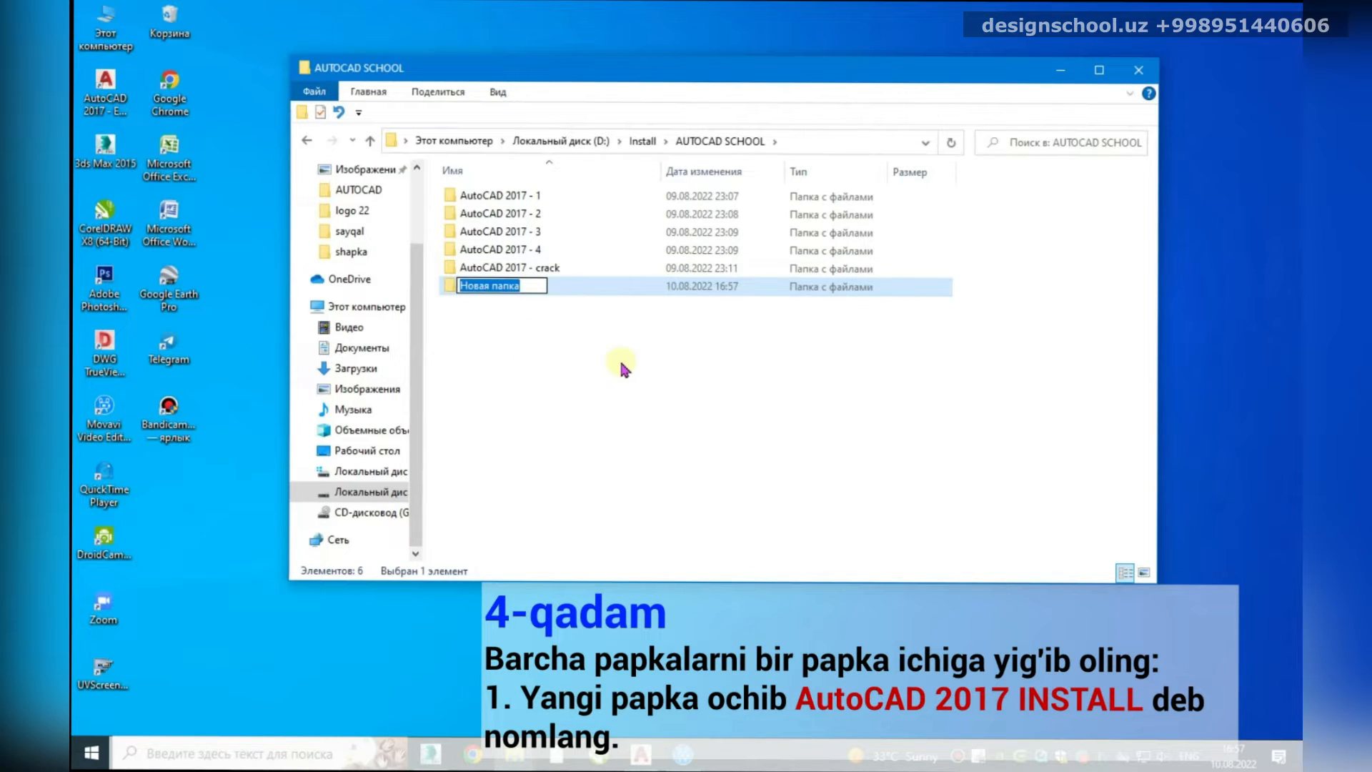
type("AutoCAD 2017 INSTALL")
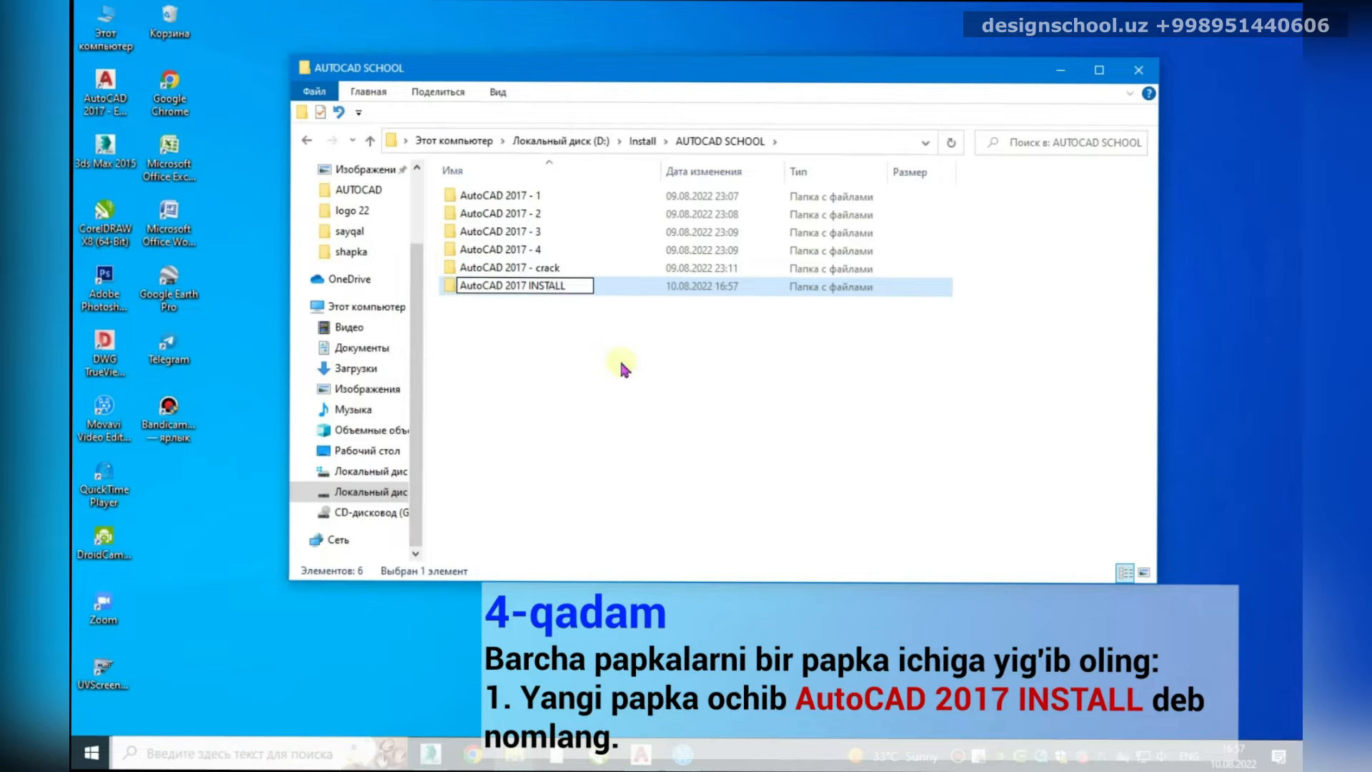
key("Return")
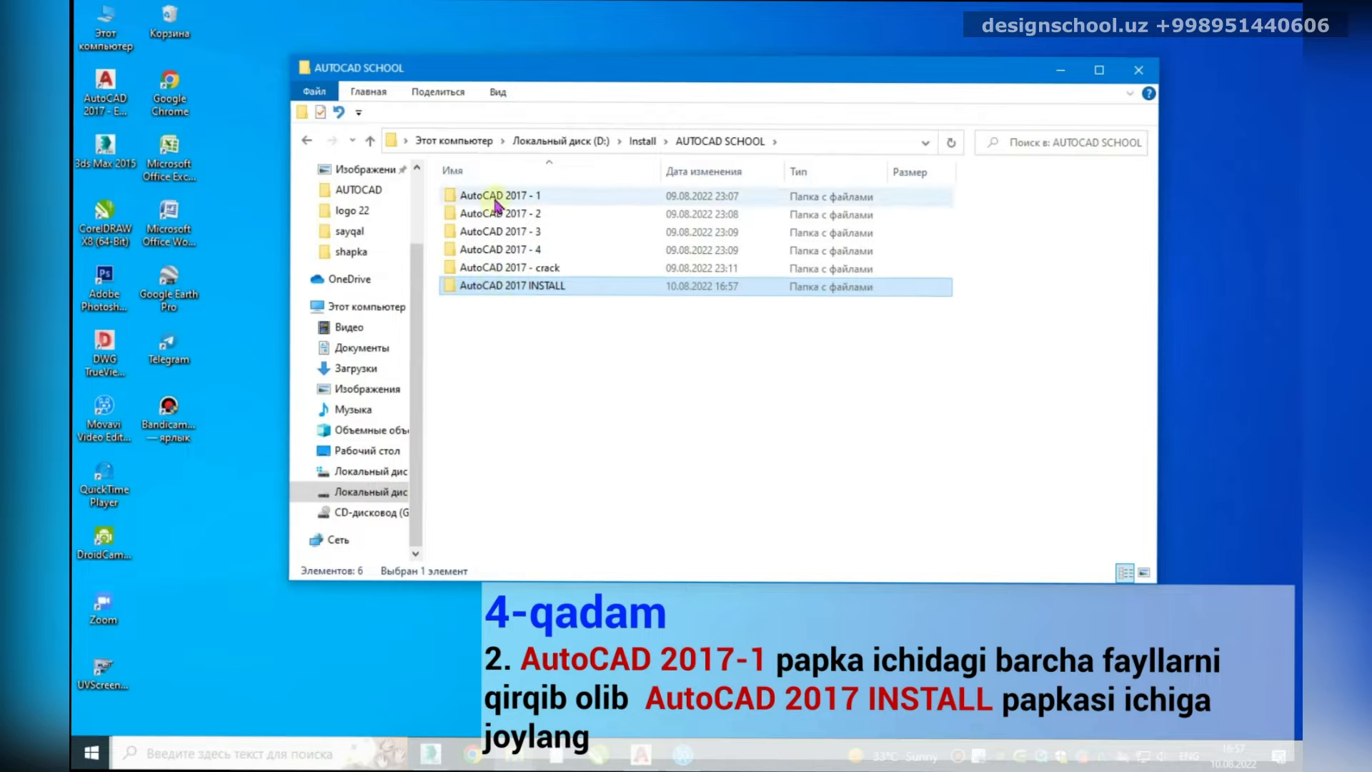
Step: Cut all 15 items from AutoCAD 2017 - 1 and paste them into AutoCAD 2017 INSTALL
left_click_drag(580, 72, 473, 73)
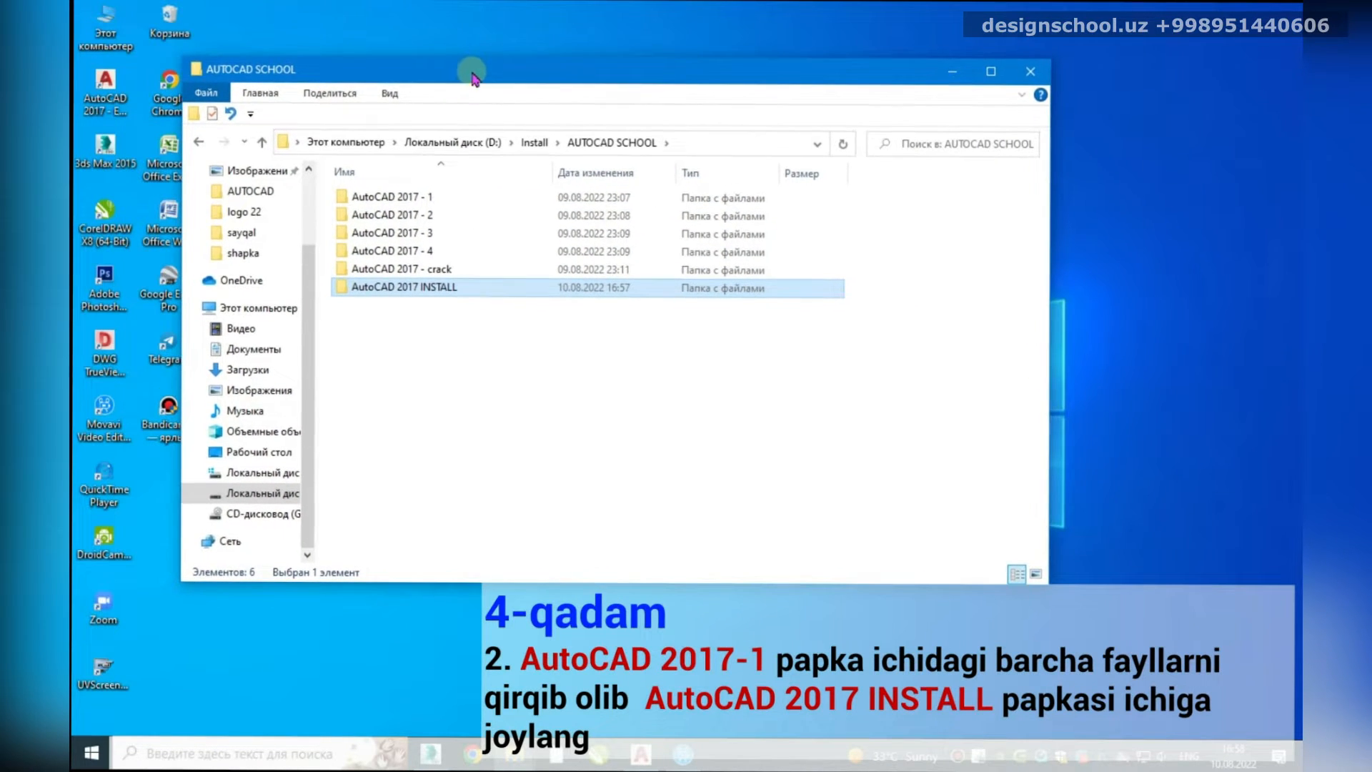
double_click(391, 202)
left_click_drag(402, 505, 356, 199)
right_click(357, 202)
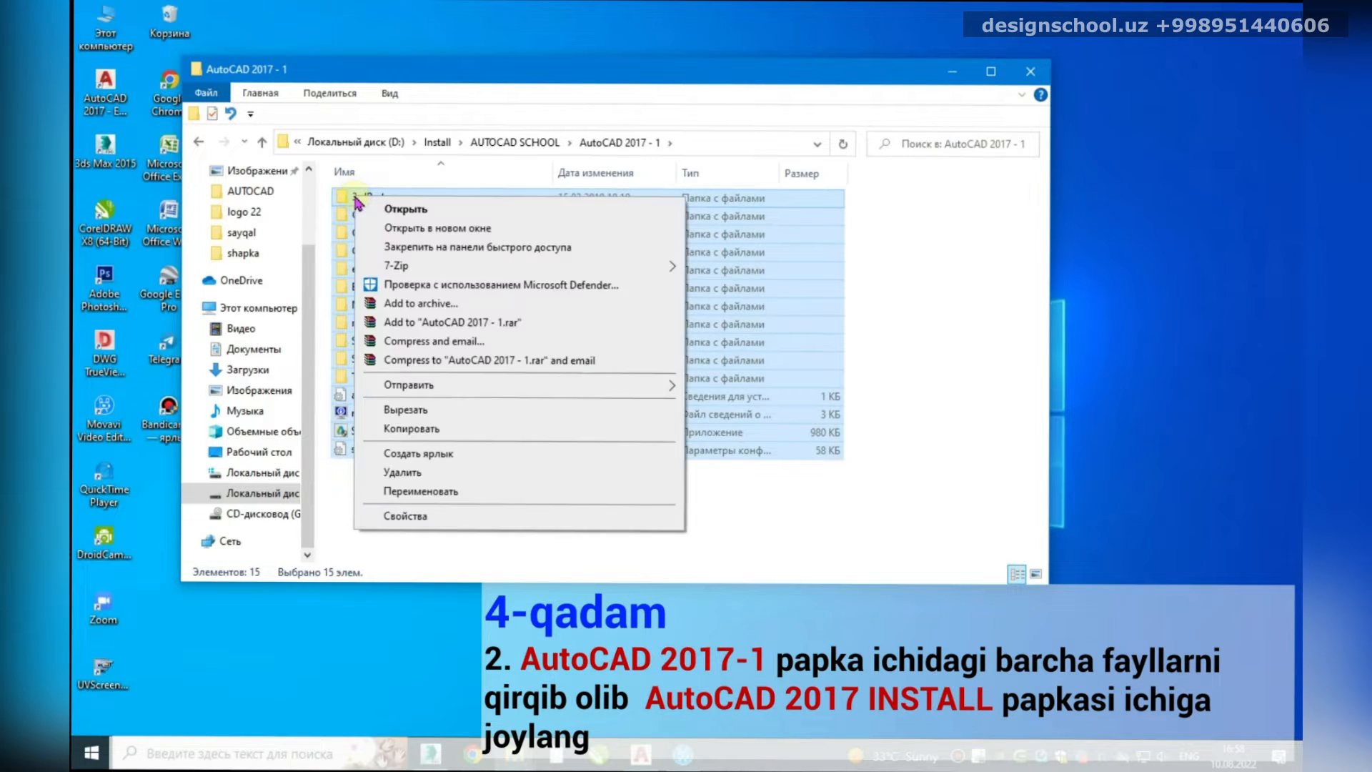
left_click(405, 409)
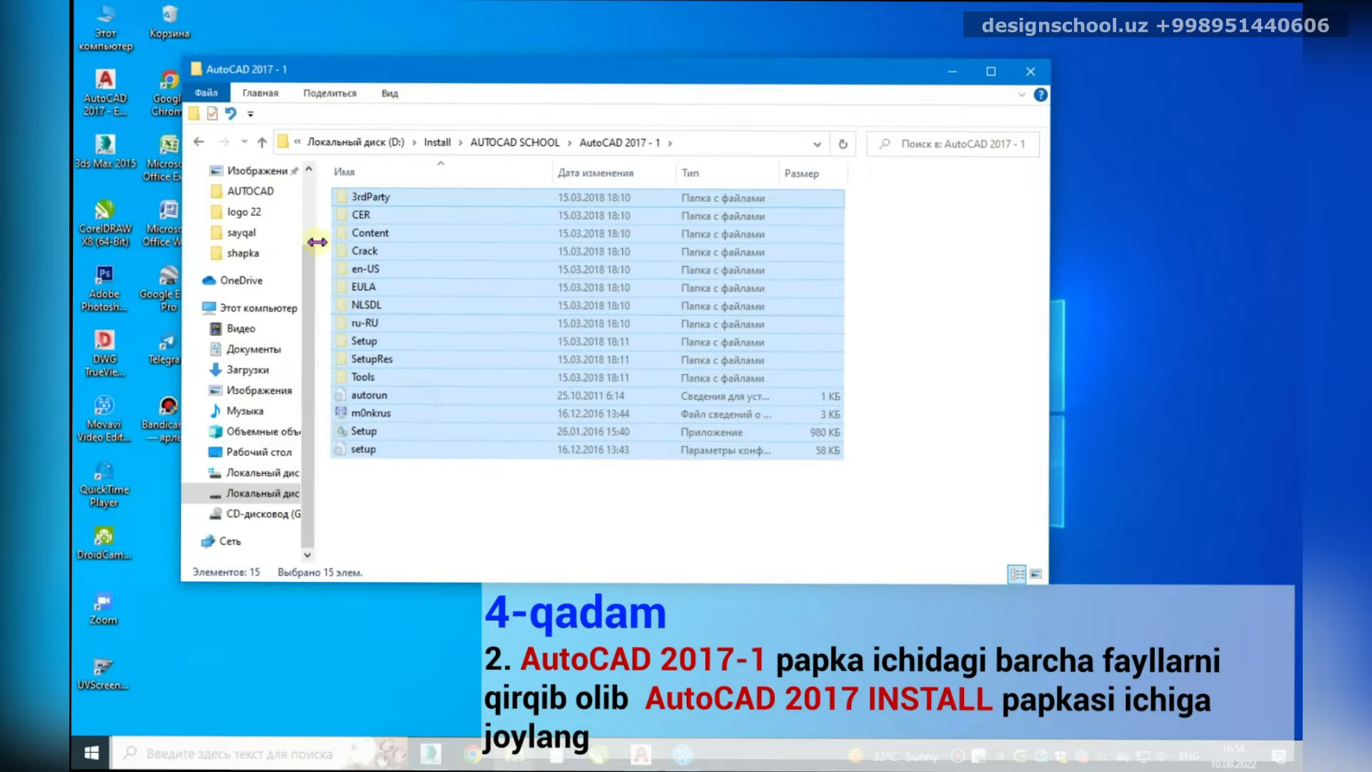
left_click(262, 141)
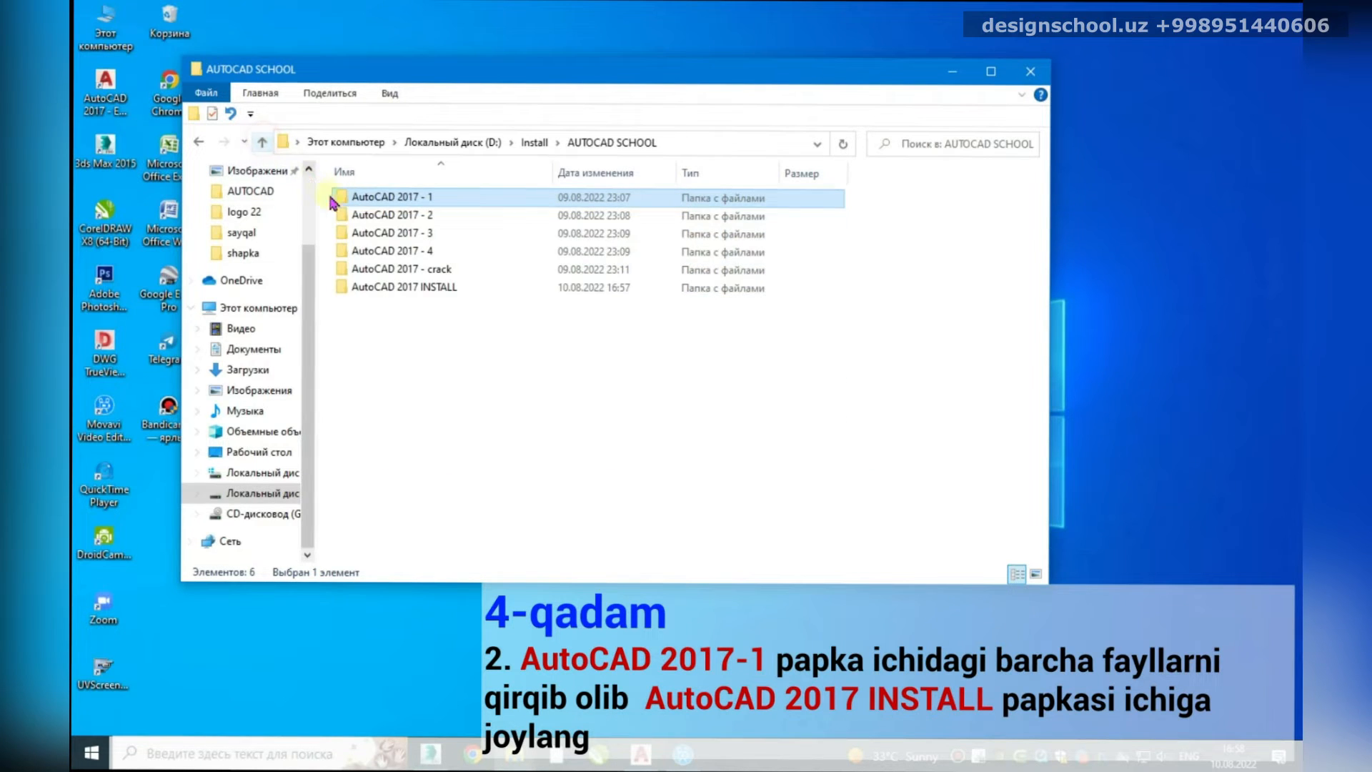
double_click(395, 286)
right_click(386, 236)
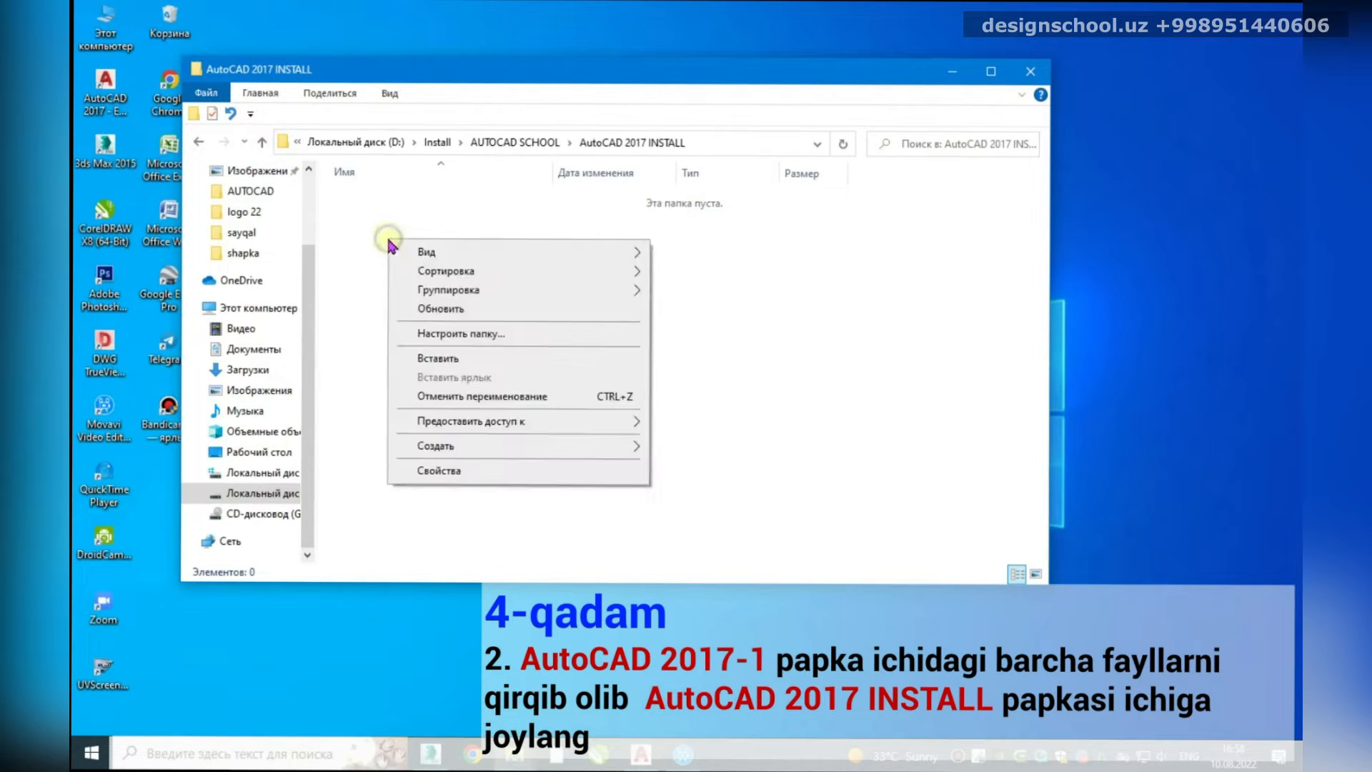
left_click(424, 353)
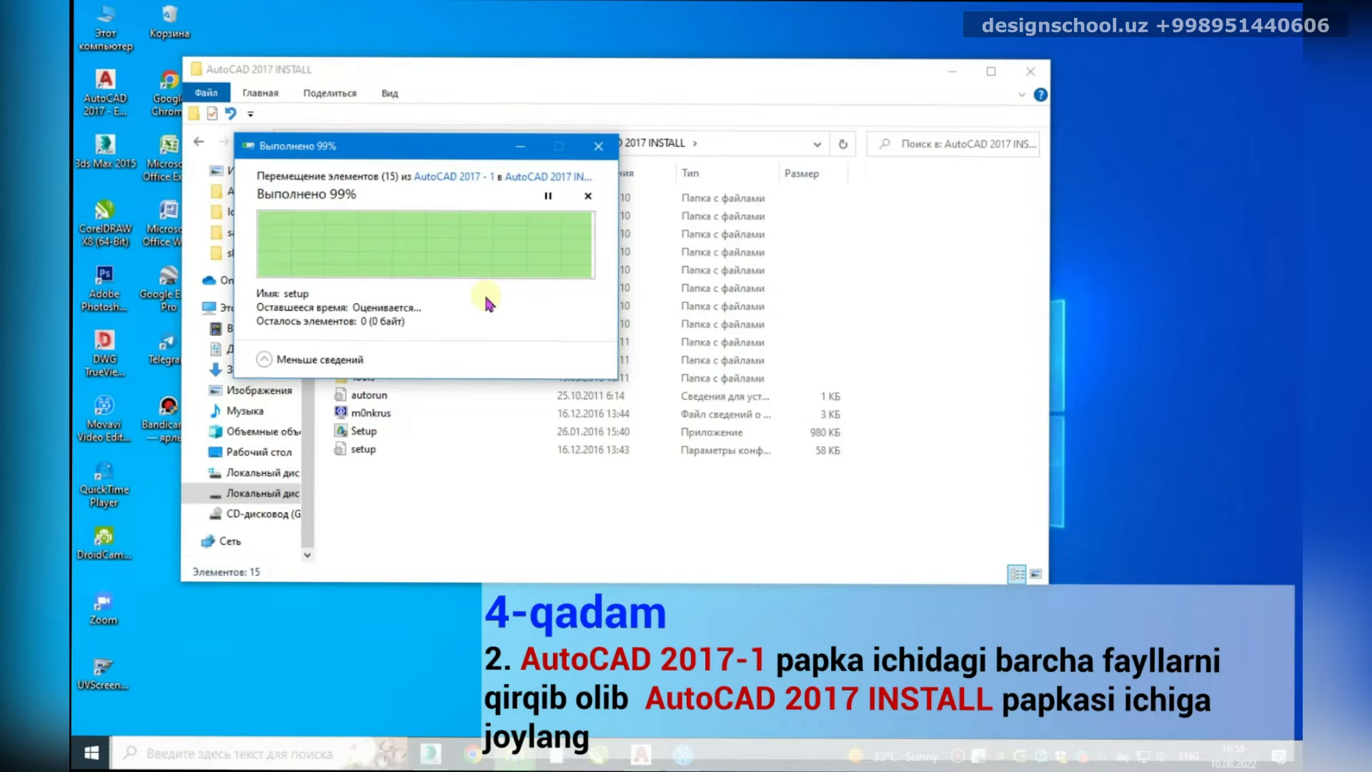
left_click(432, 492)
left_click_drag(528, 71, 622, 36)
Step: Create a new folder named 'x64' inside AutoCAD 2017 INSTALL
right_click(474, 452)
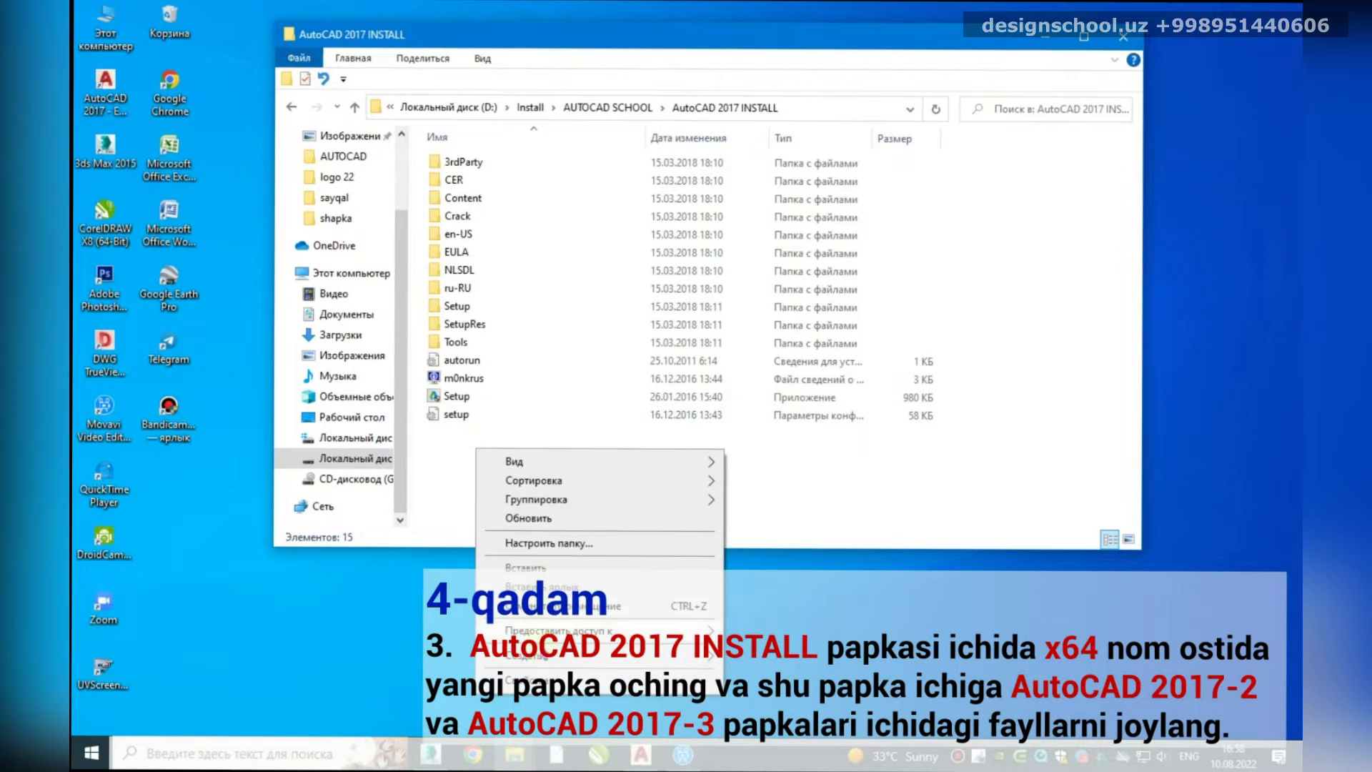
mouse_move(542, 657)
left_click(781, 480)
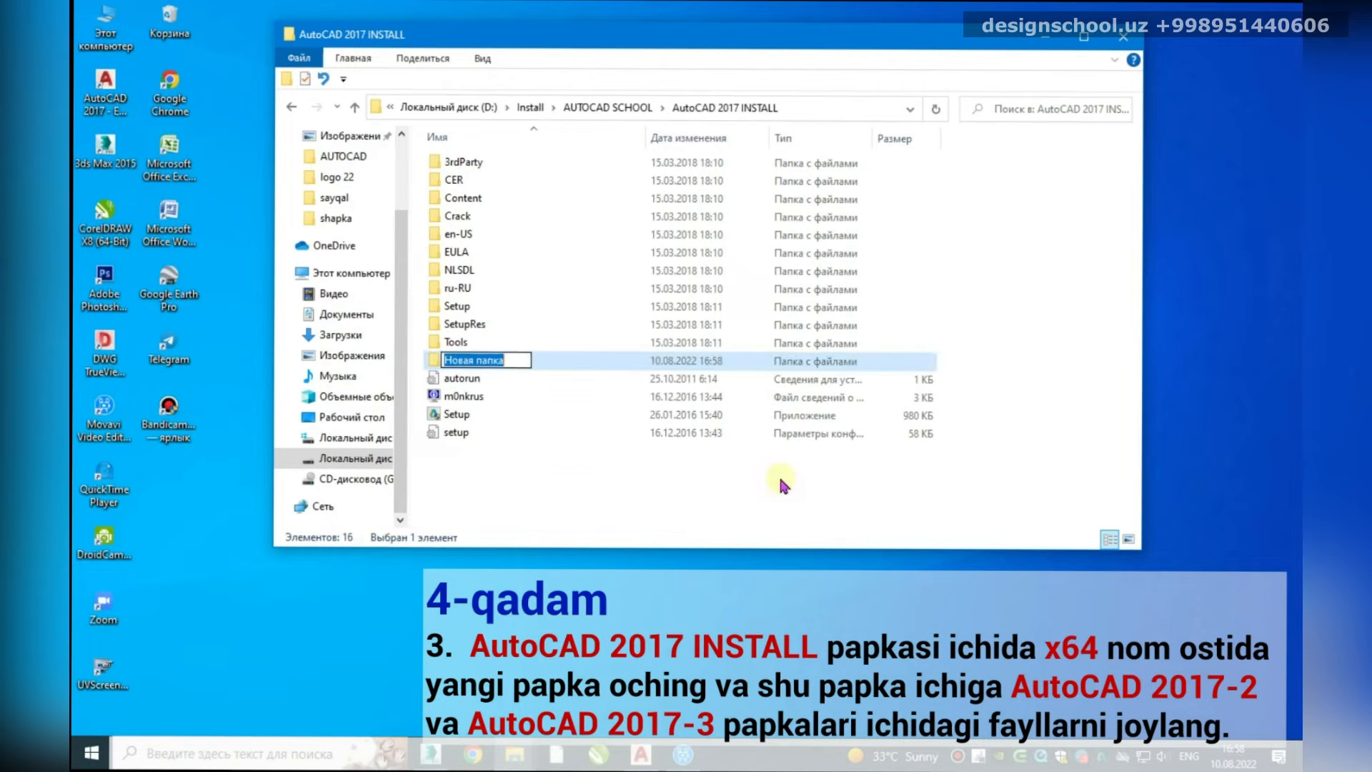
type("x64")
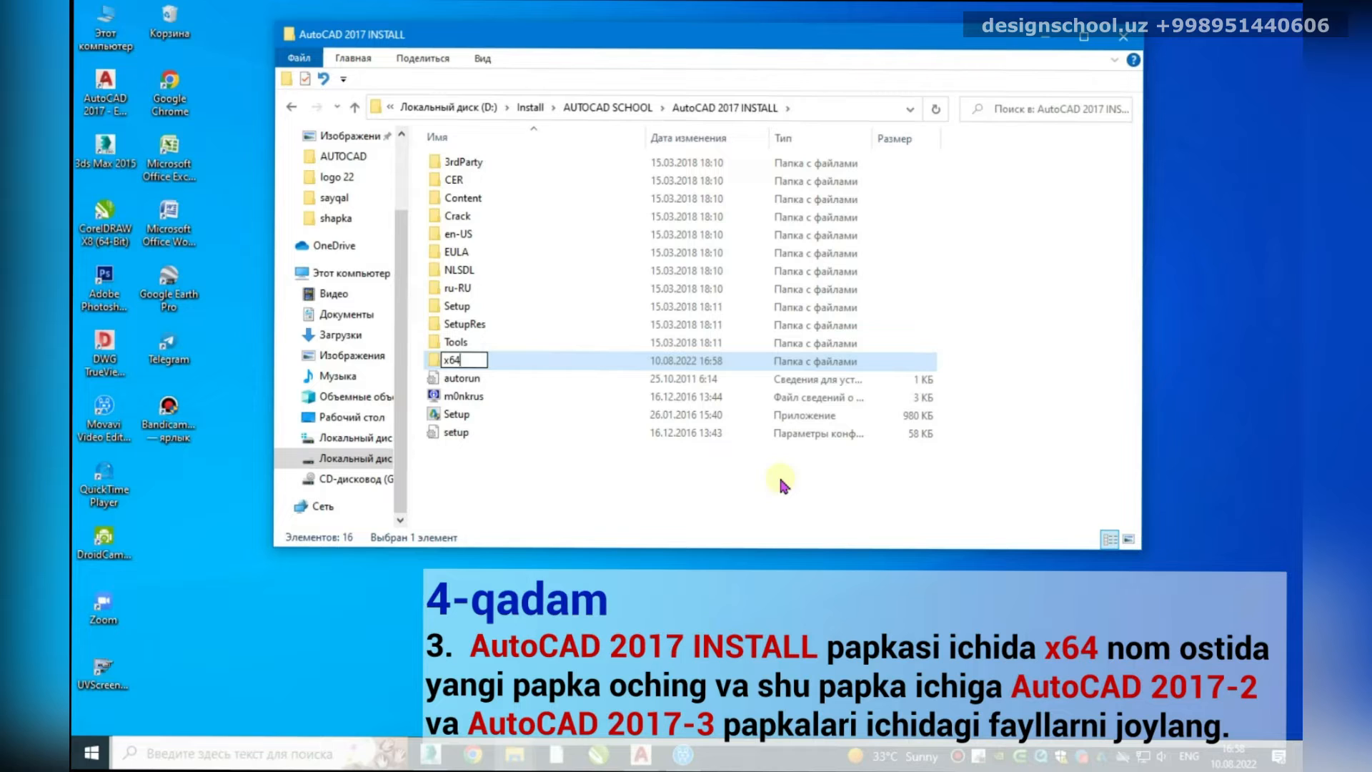
key("Return")
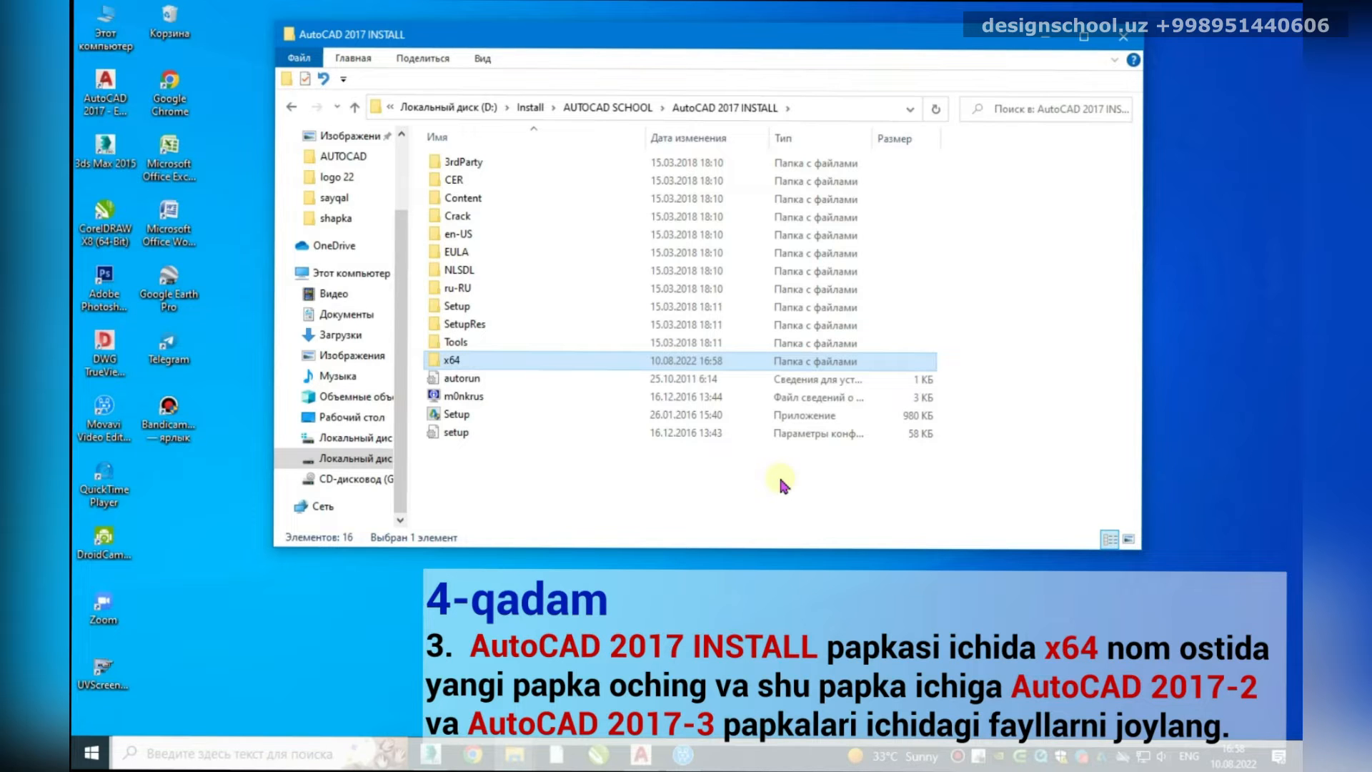
Step: Copy the five folders from AutoCAD 2017 - 2 into the x64 folder
left_click(356, 108)
double_click(524, 180)
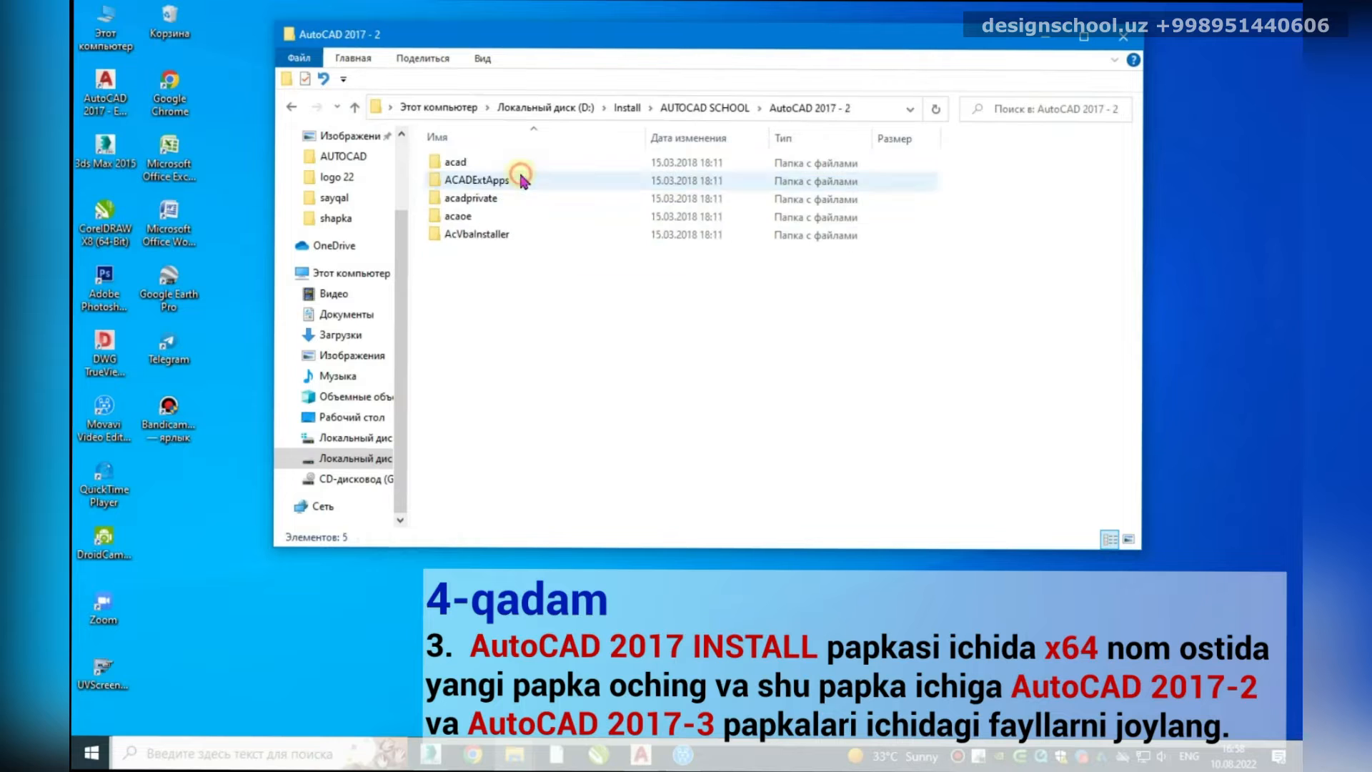
left_click_drag(513, 284, 456, 166)
right_click(456, 166)
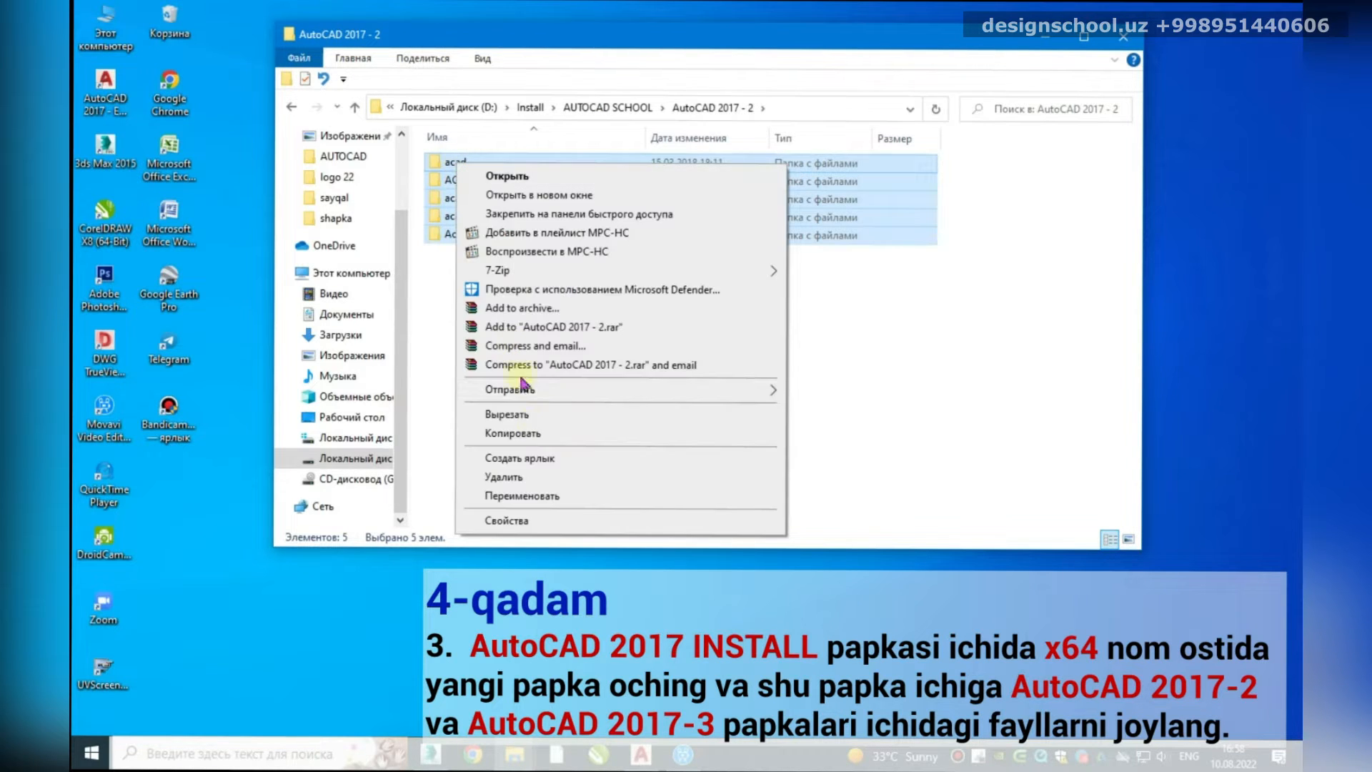
left_click(523, 430)
left_click(355, 109)
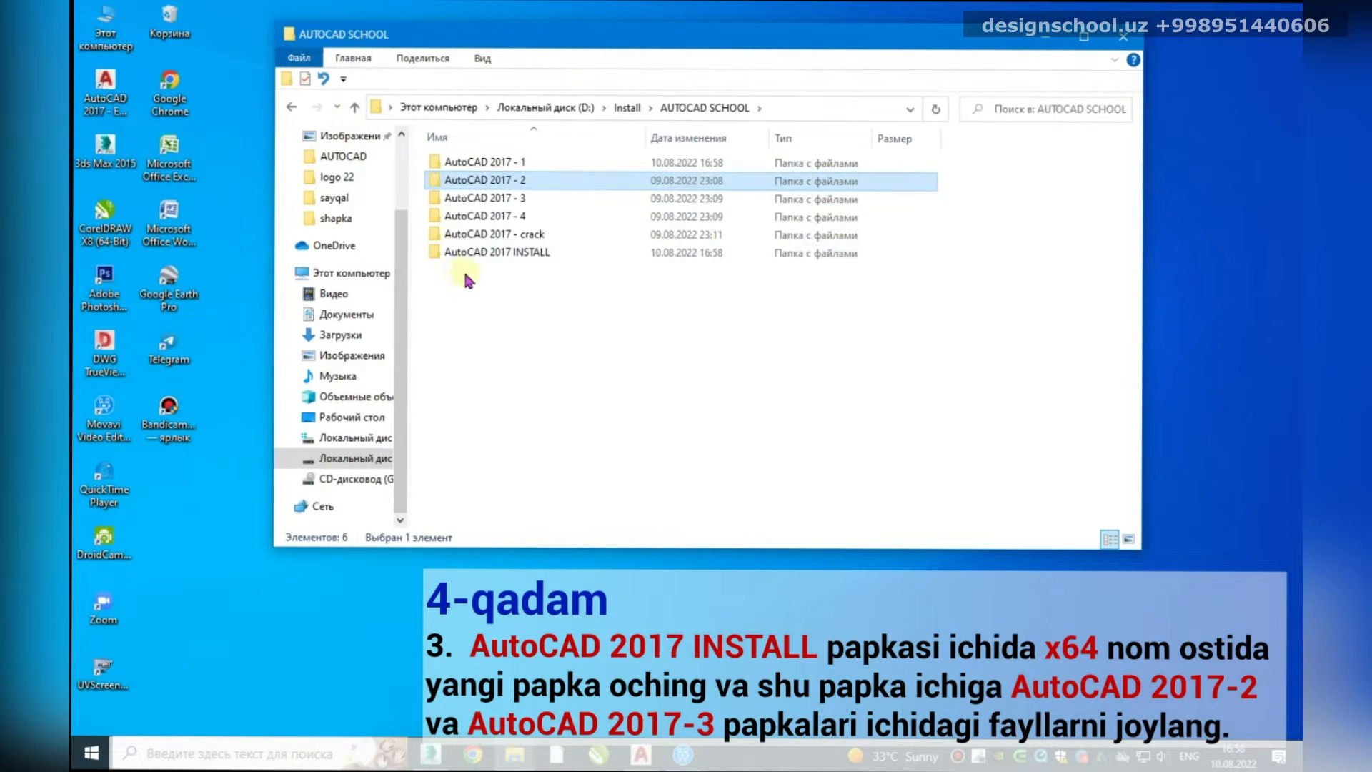
left_click(492, 253)
double_click(492, 252)
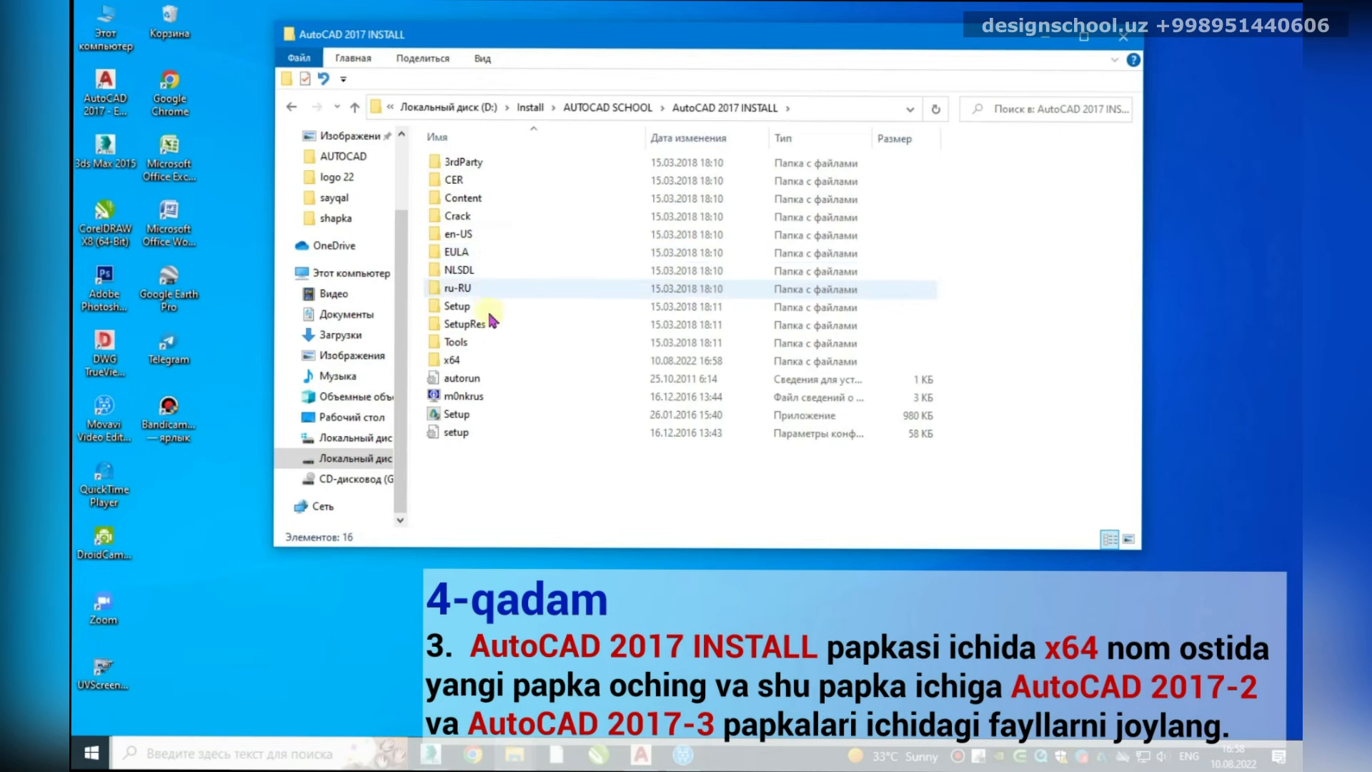
double_click(459, 361)
right_click(469, 279)
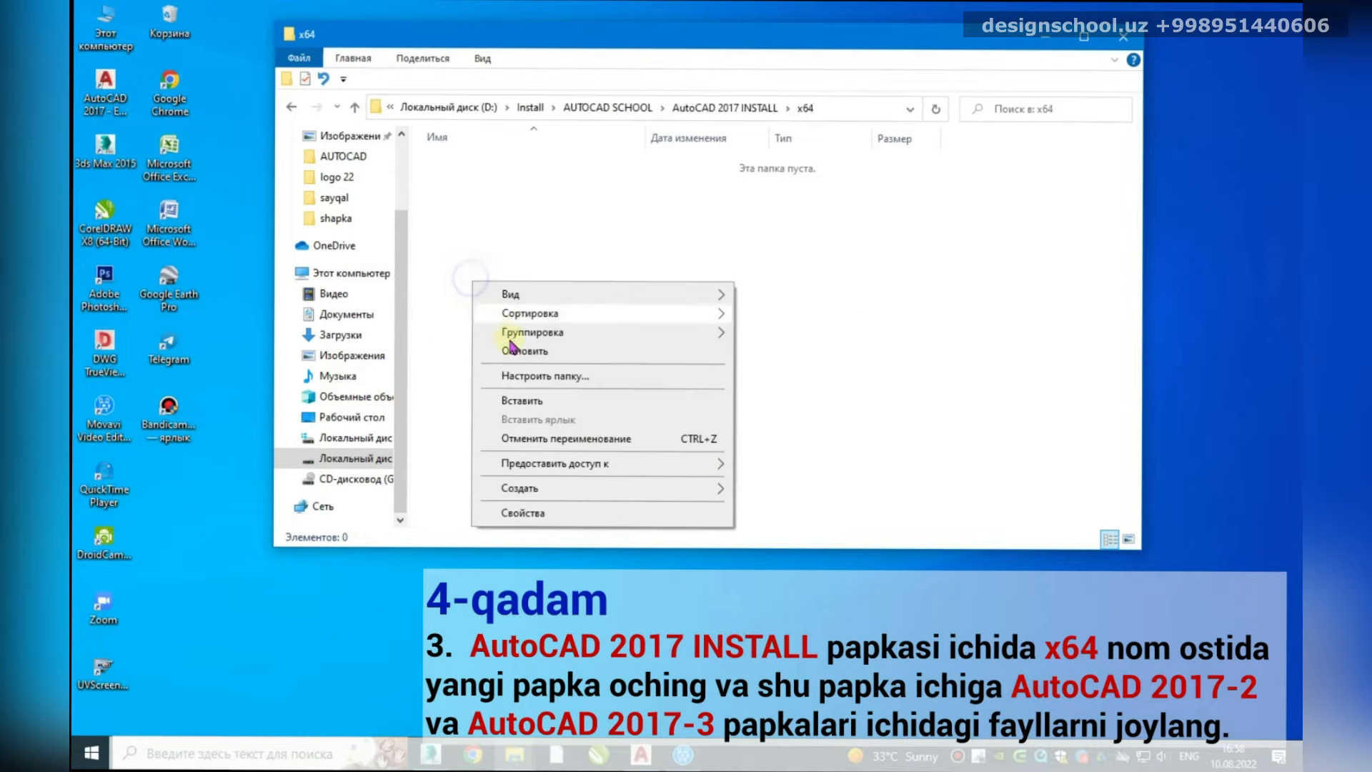
left_click(521, 400)
Step: Move the five folders from AutoCAD 2017 - 3 into the x64 folder
left_click(354, 107)
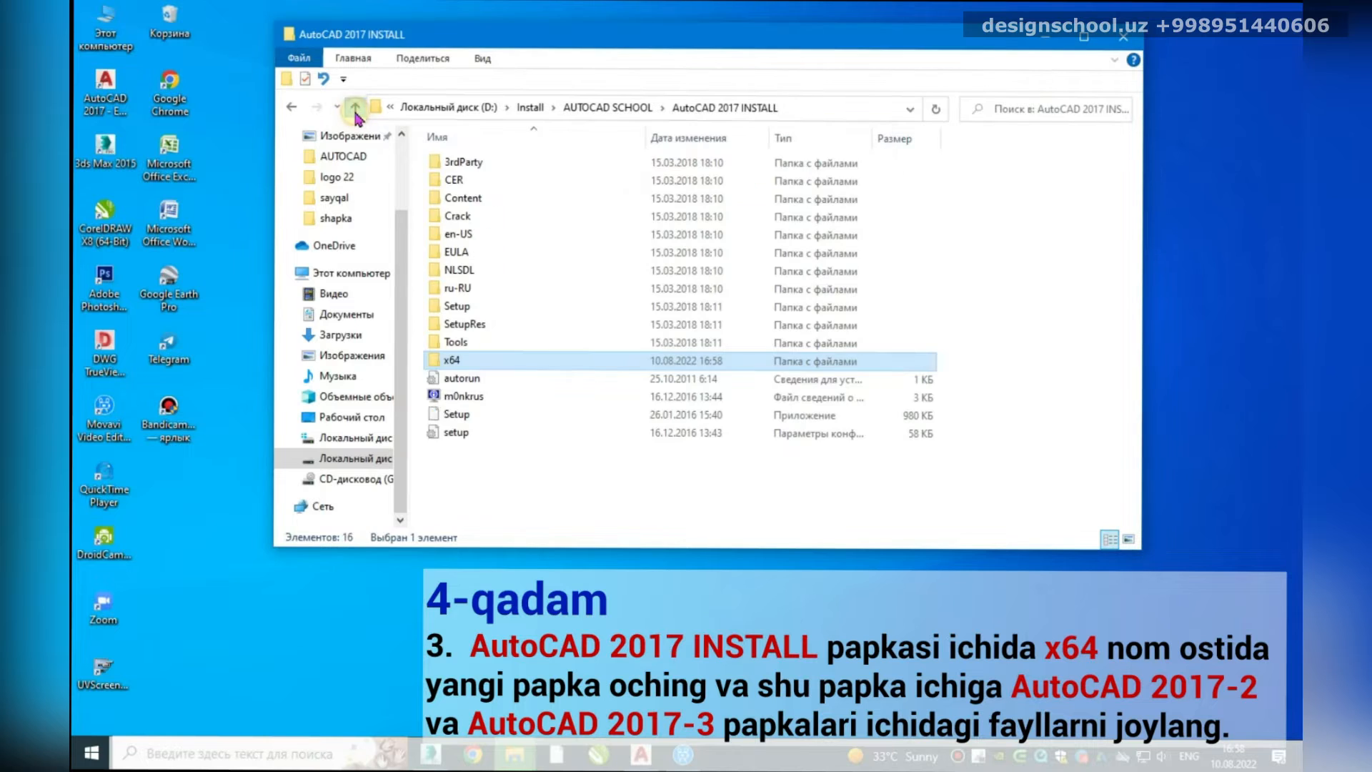
left_click(354, 107)
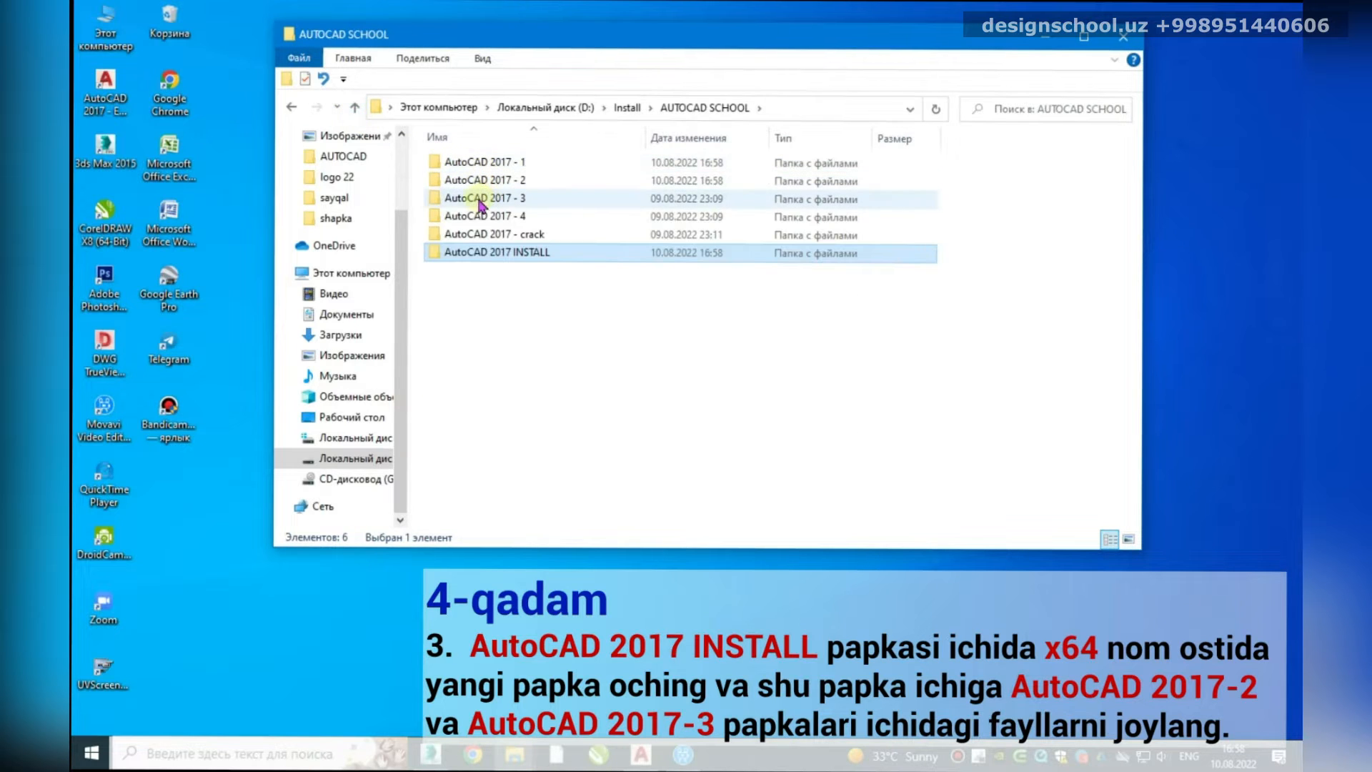
double_click(490, 200)
left_click_drag(493, 258, 439, 163)
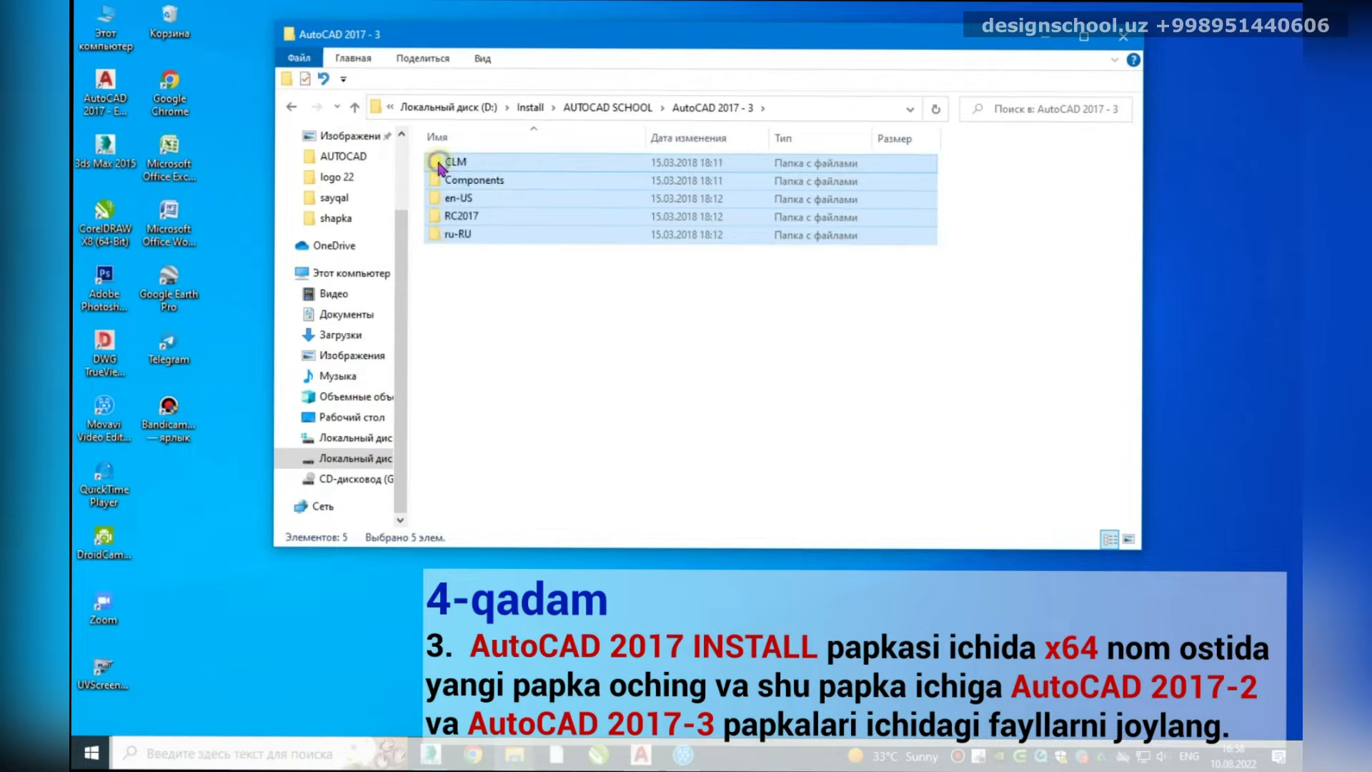
right_click(439, 164)
left_click(498, 415)
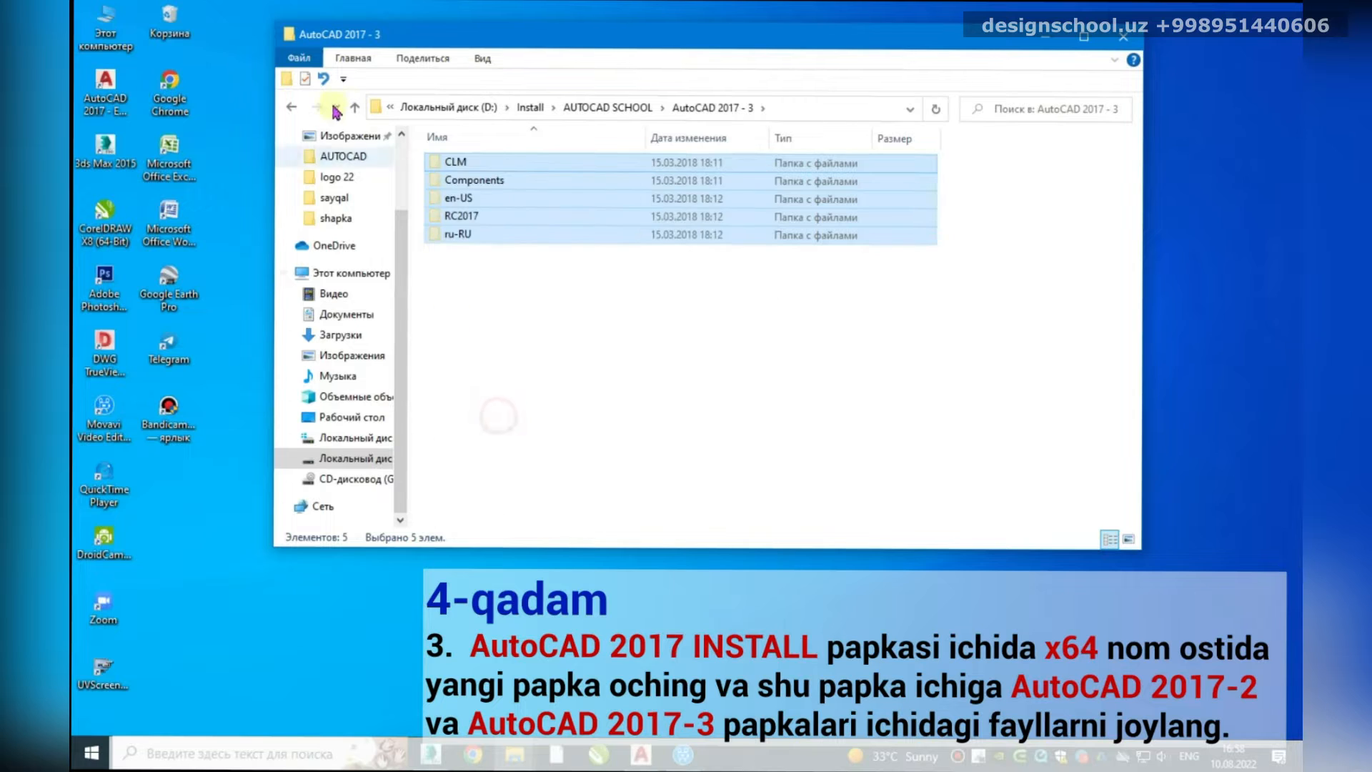
left_click(354, 108)
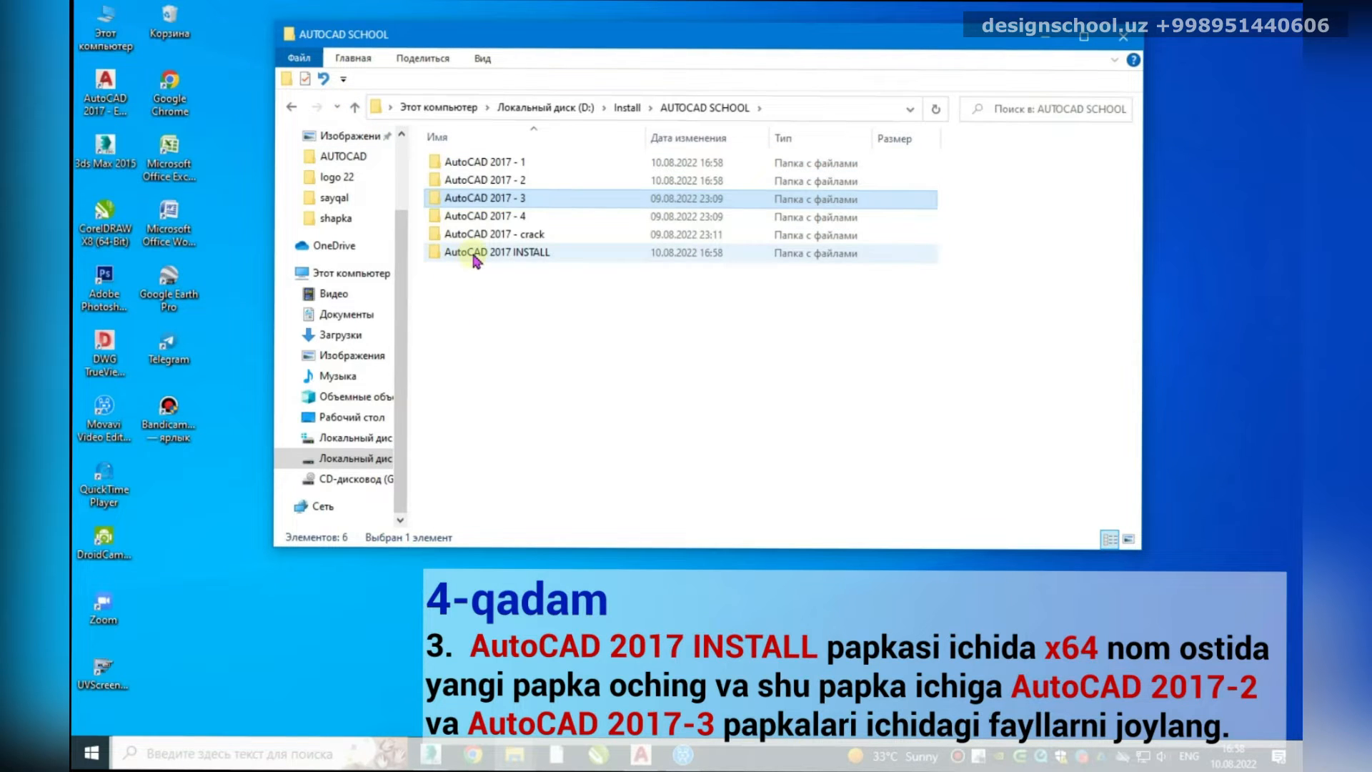
double_click(475, 253)
double_click(470, 358)
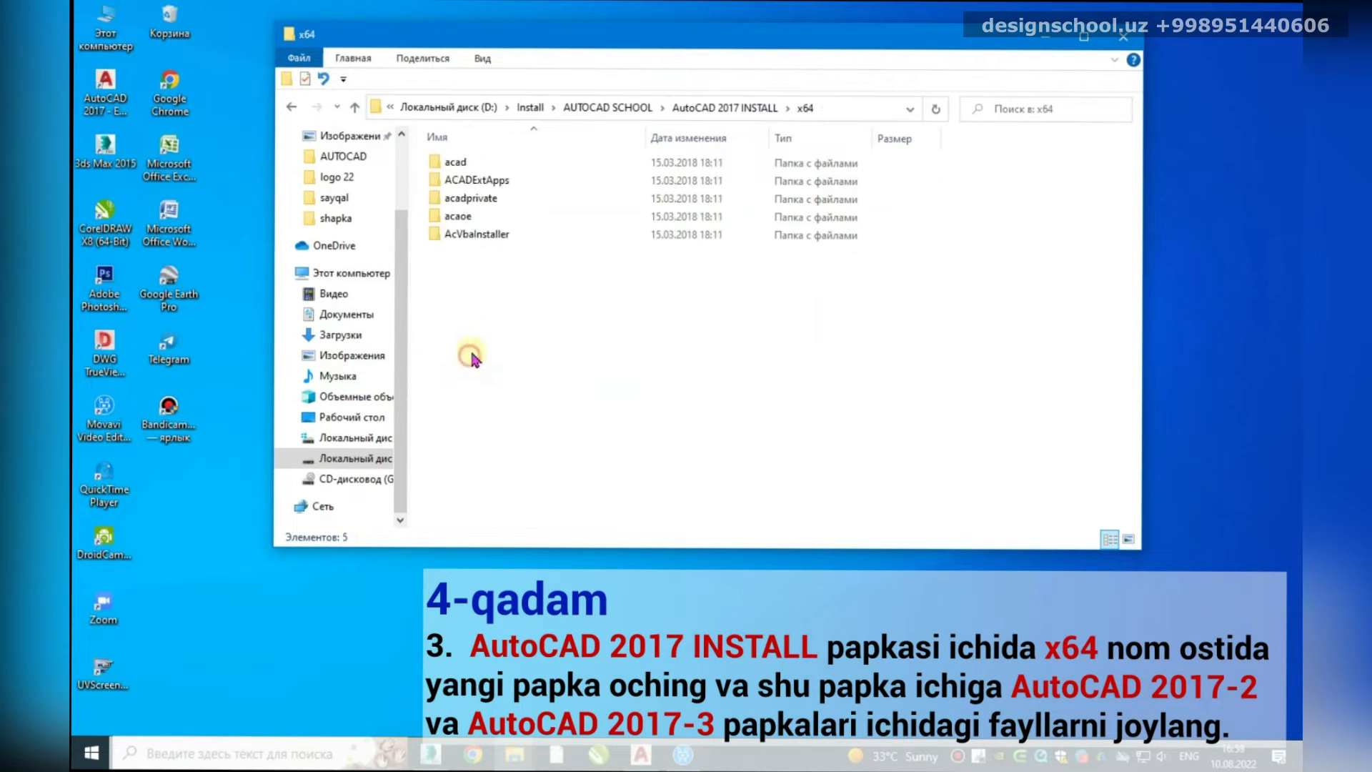
right_click(468, 303)
left_click(527, 429)
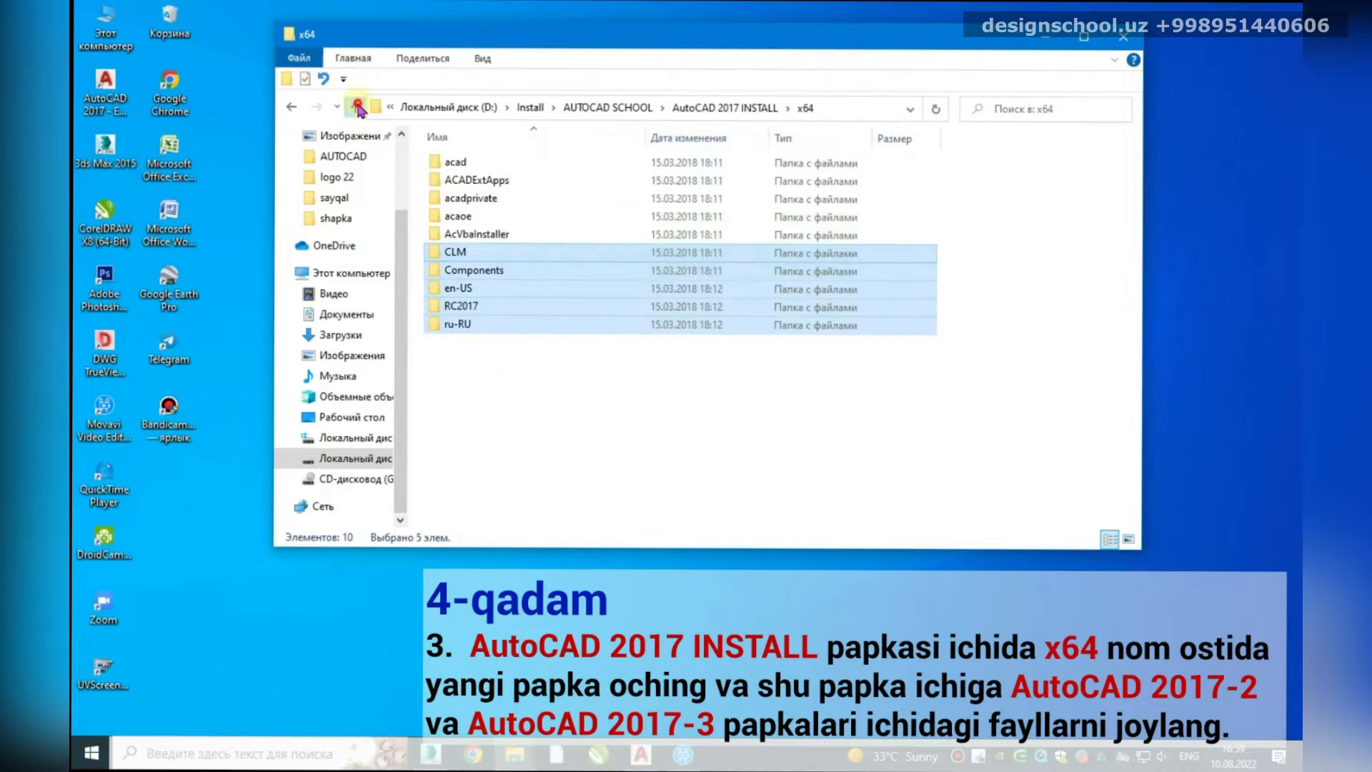
left_click(358, 108)
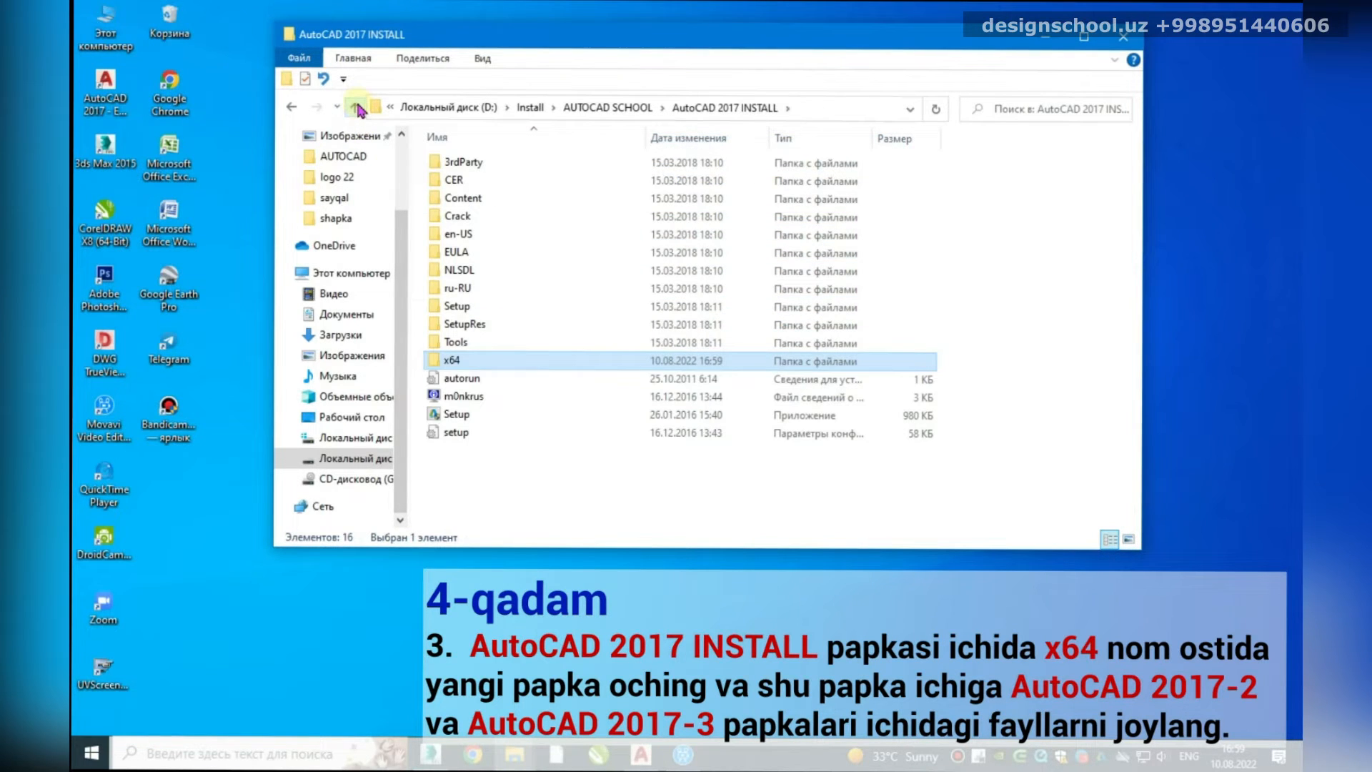
Step: Create a new folder named 'x86' inside AutoCAD 2017 INSTALL
right_click(489, 472)
mouse_move(562, 675)
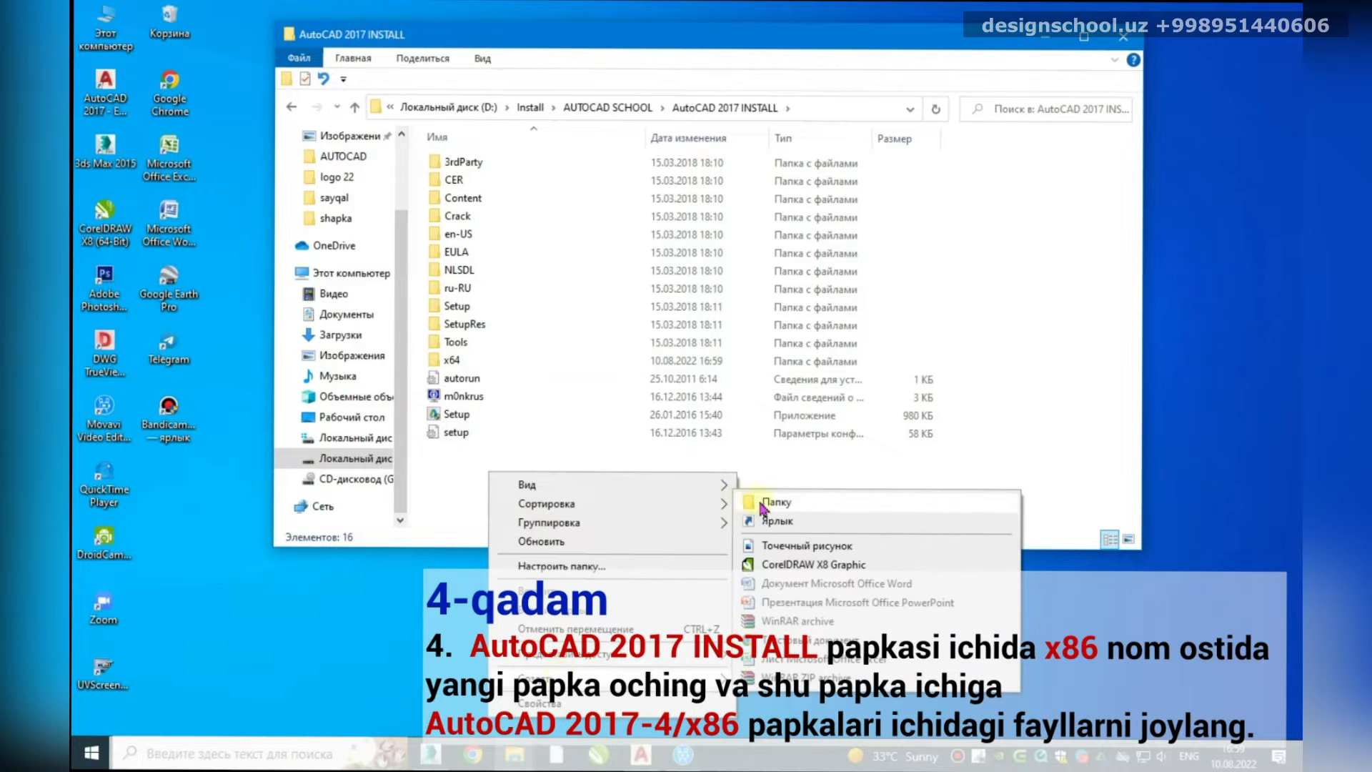
left_click(764, 502)
type("x8")
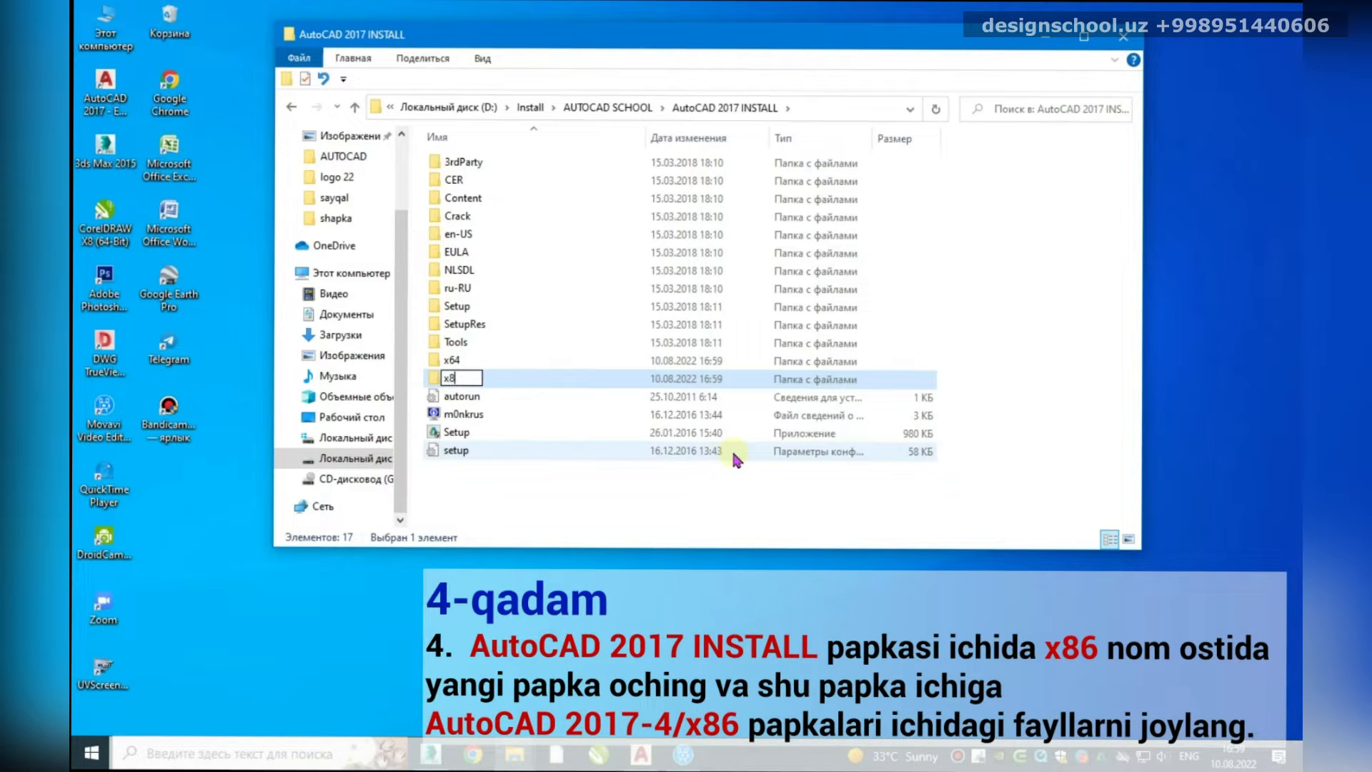
type("6")
key("Return")
key("Return")
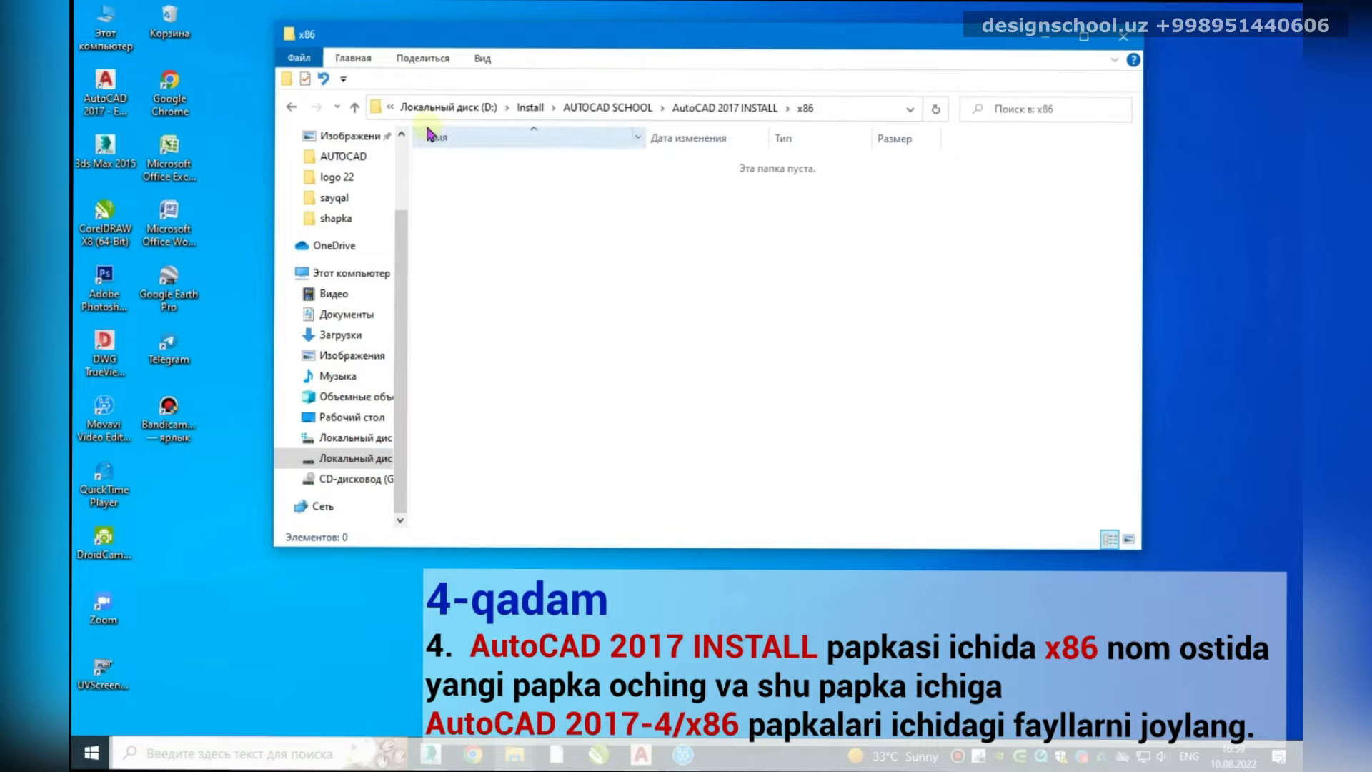
Step: Cut all 11 folders from AutoCAD 2017 - 4\x86
left_click(355, 108)
left_click(355, 107)
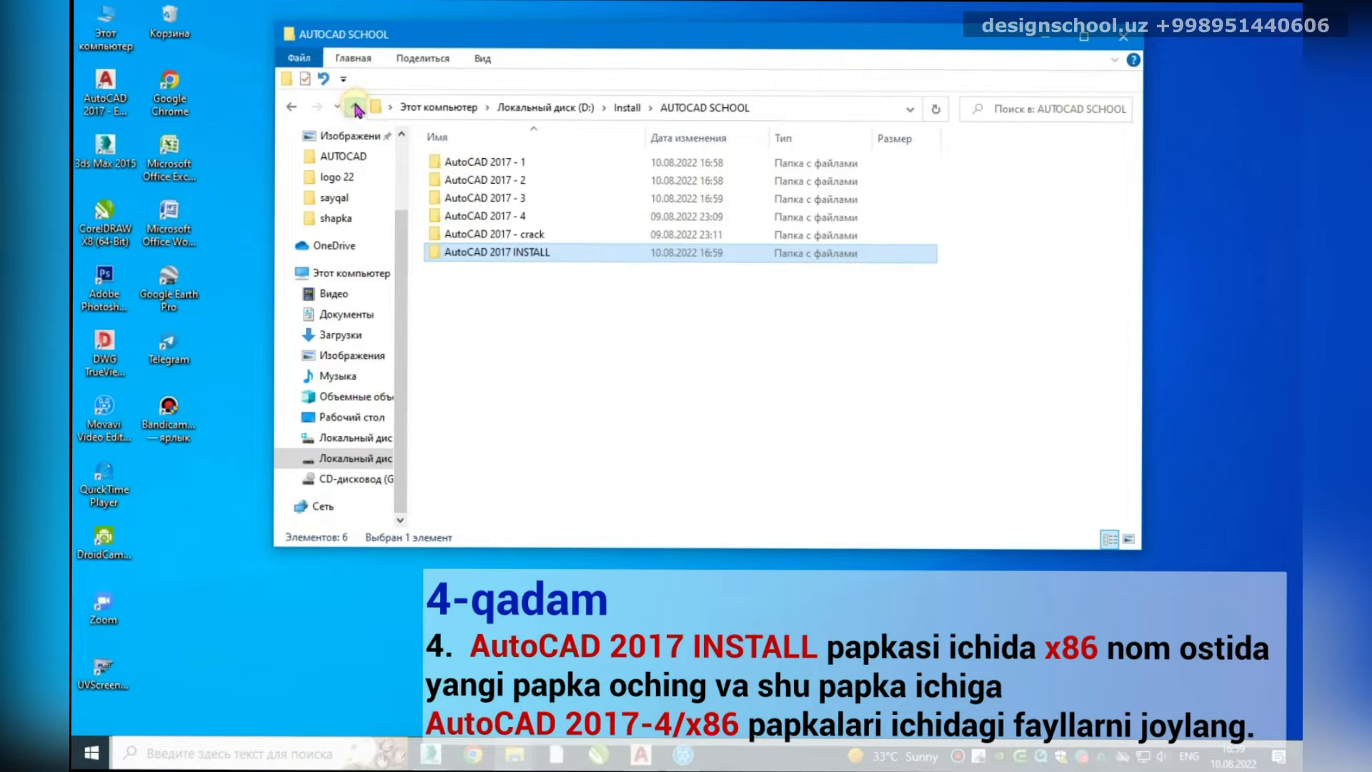
left_click(510, 216)
double_click(510, 216)
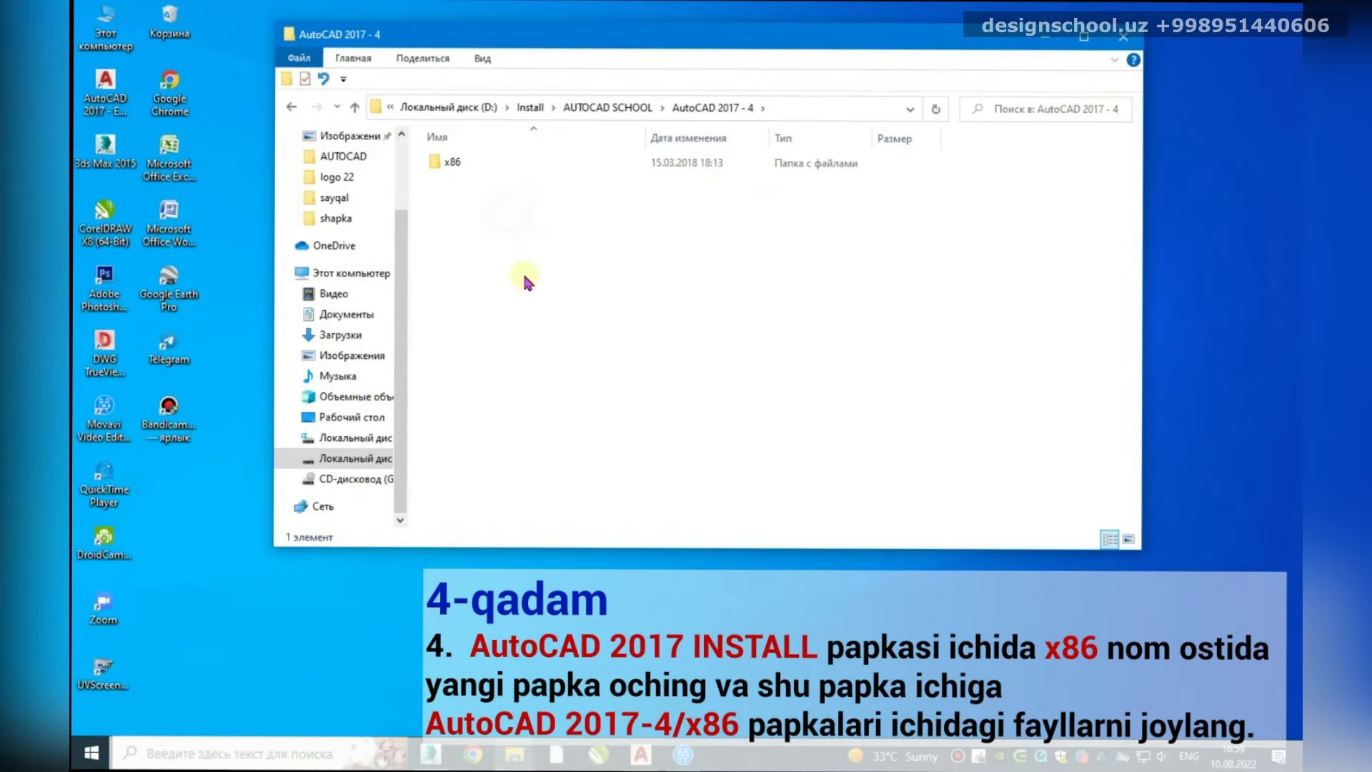
double_click(453, 163)
left_click_drag(521, 408, 450, 166)
right_click(451, 166)
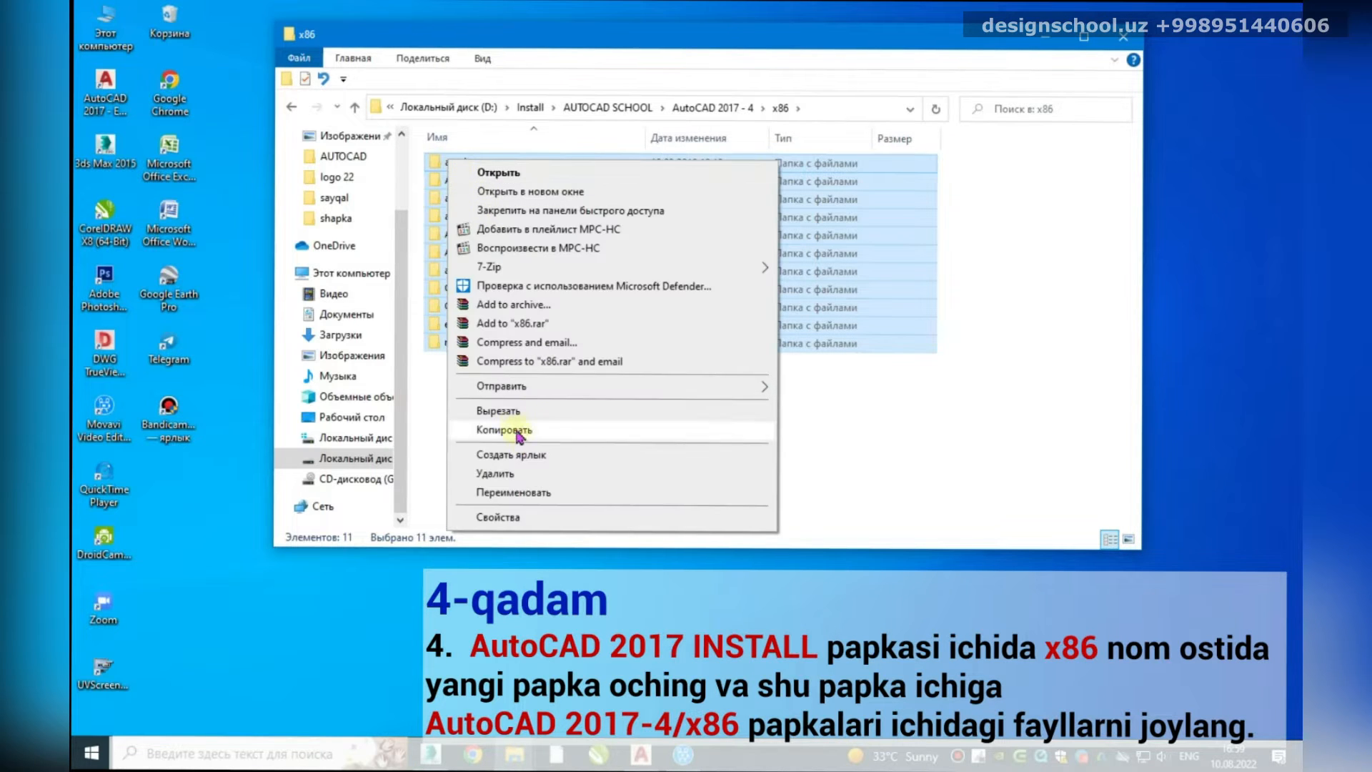
left_click(508, 411)
Step: Paste the 11 folders into the new x86 folder in AutoCAD 2017 INSTALL
left_click(354, 108)
left_click(353, 108)
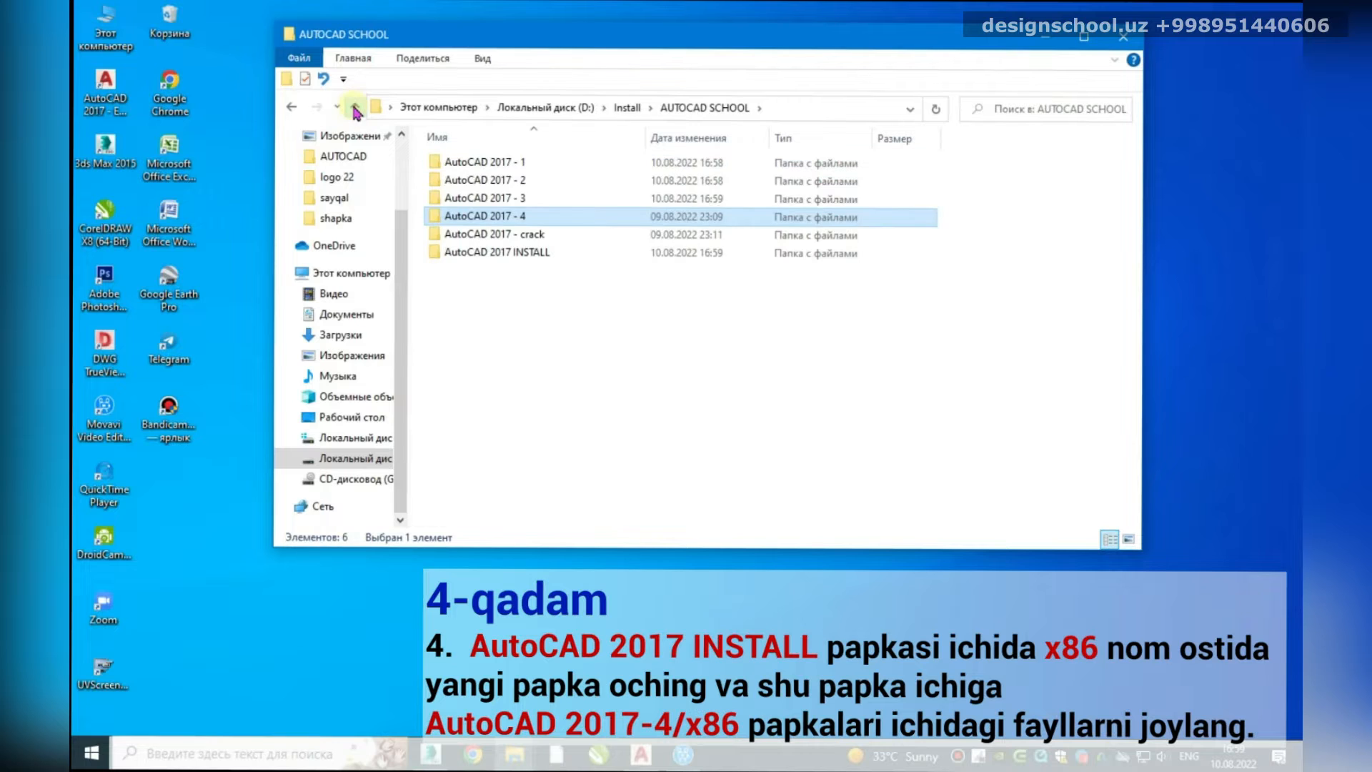
double_click(501, 252)
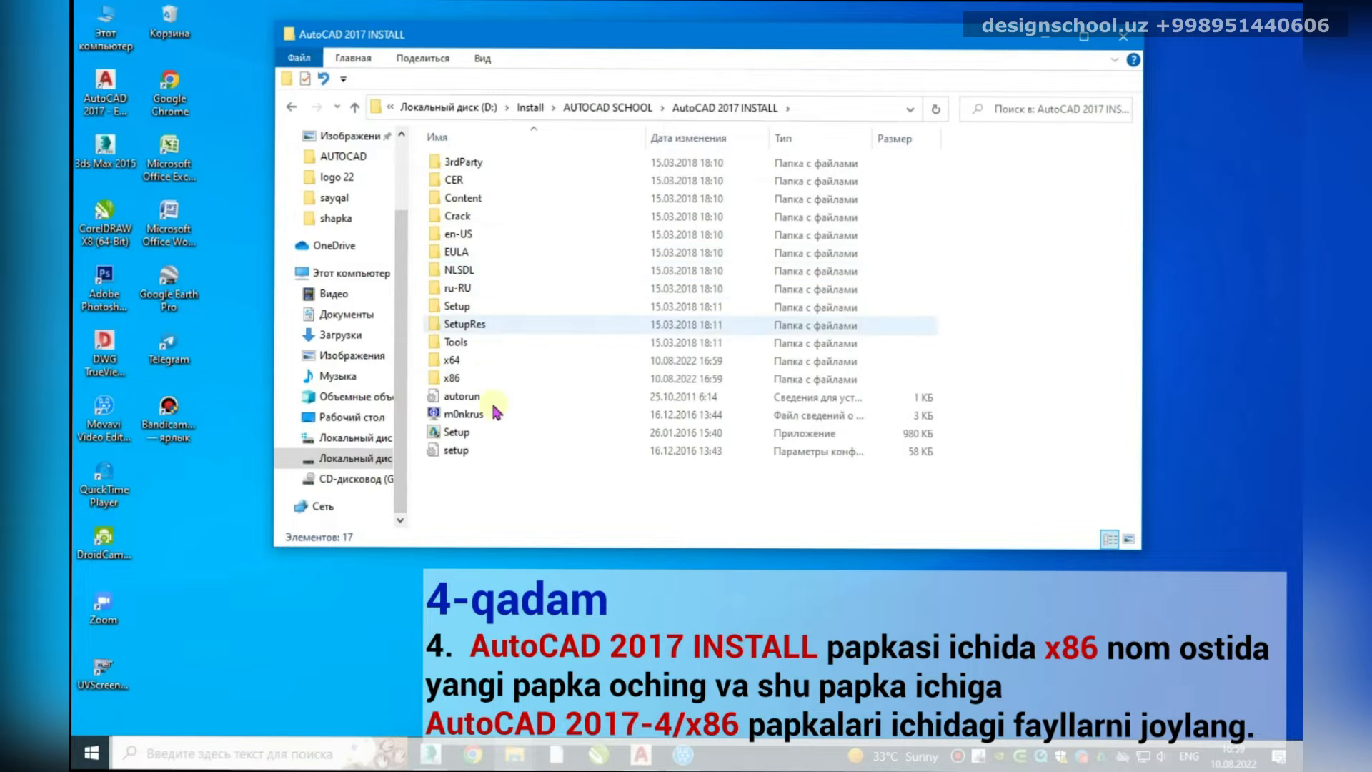
double_click(493, 383)
right_click(485, 277)
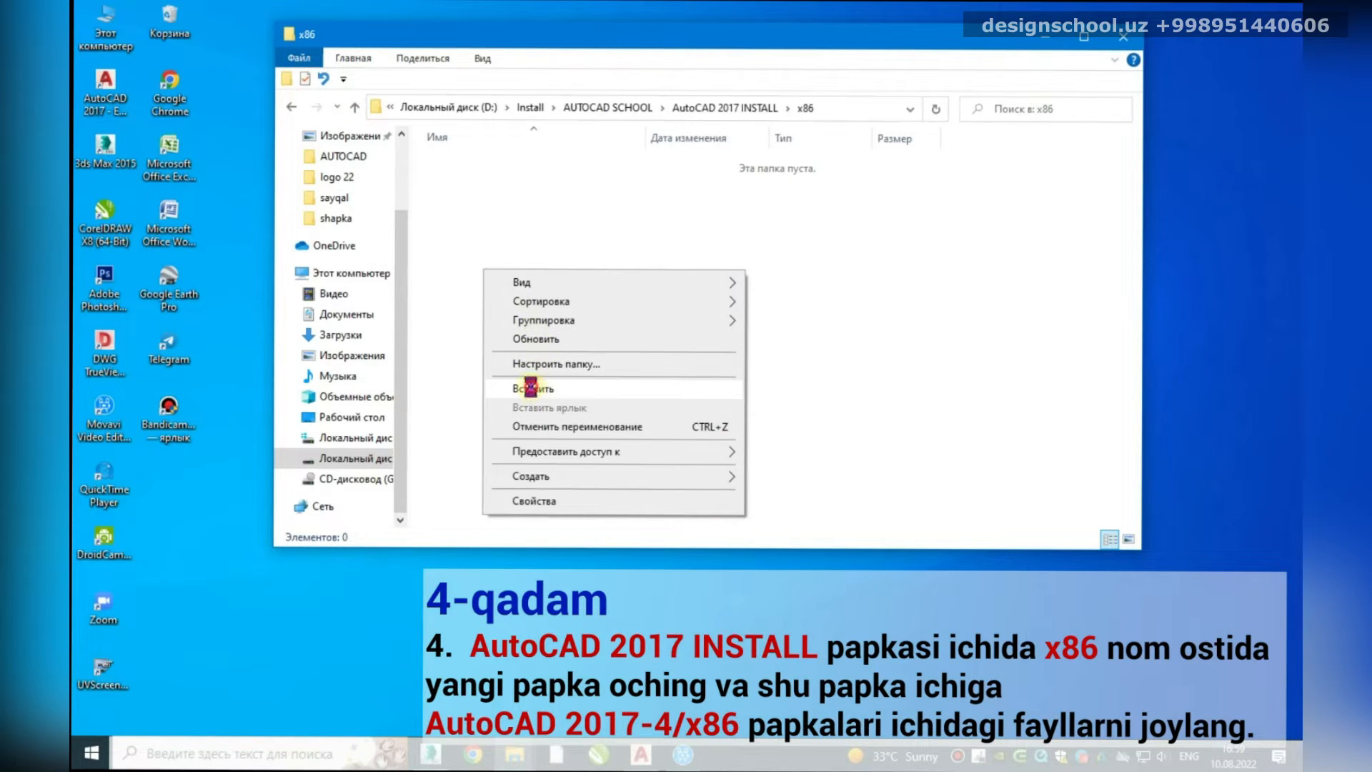
left_click(529, 390)
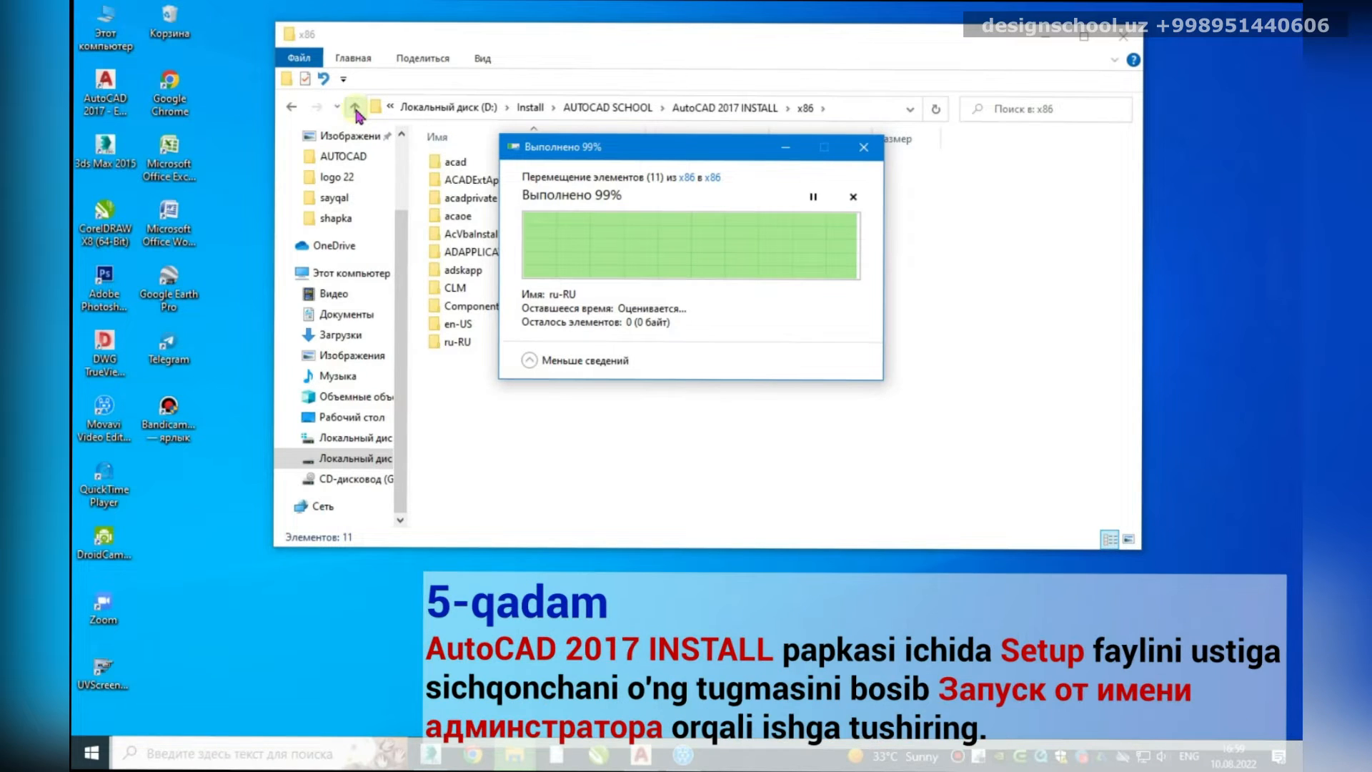
Step: Run Setup from AutoCAD 2017 INSTALL as administrator and approve the UAC prompt
left_click(355, 108)
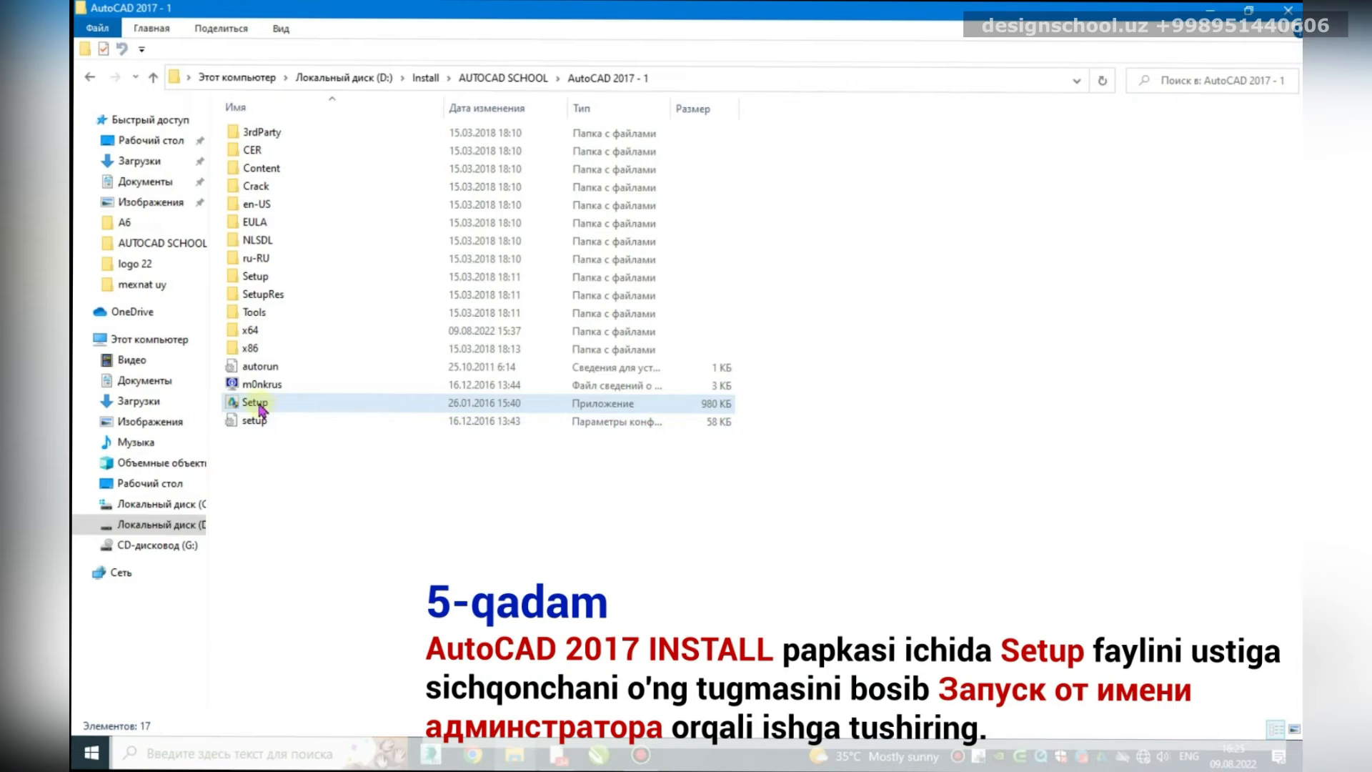
right_click(257, 404)
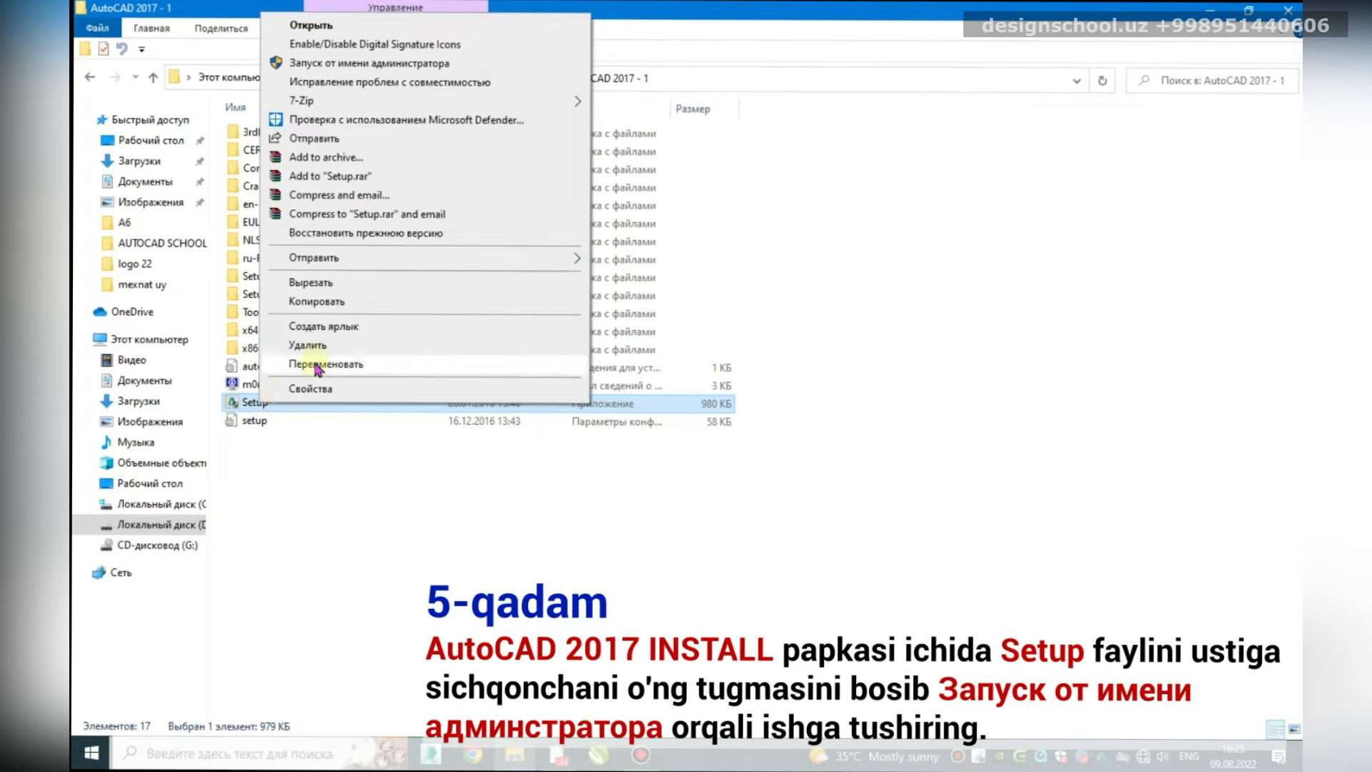
left_click(340, 64)
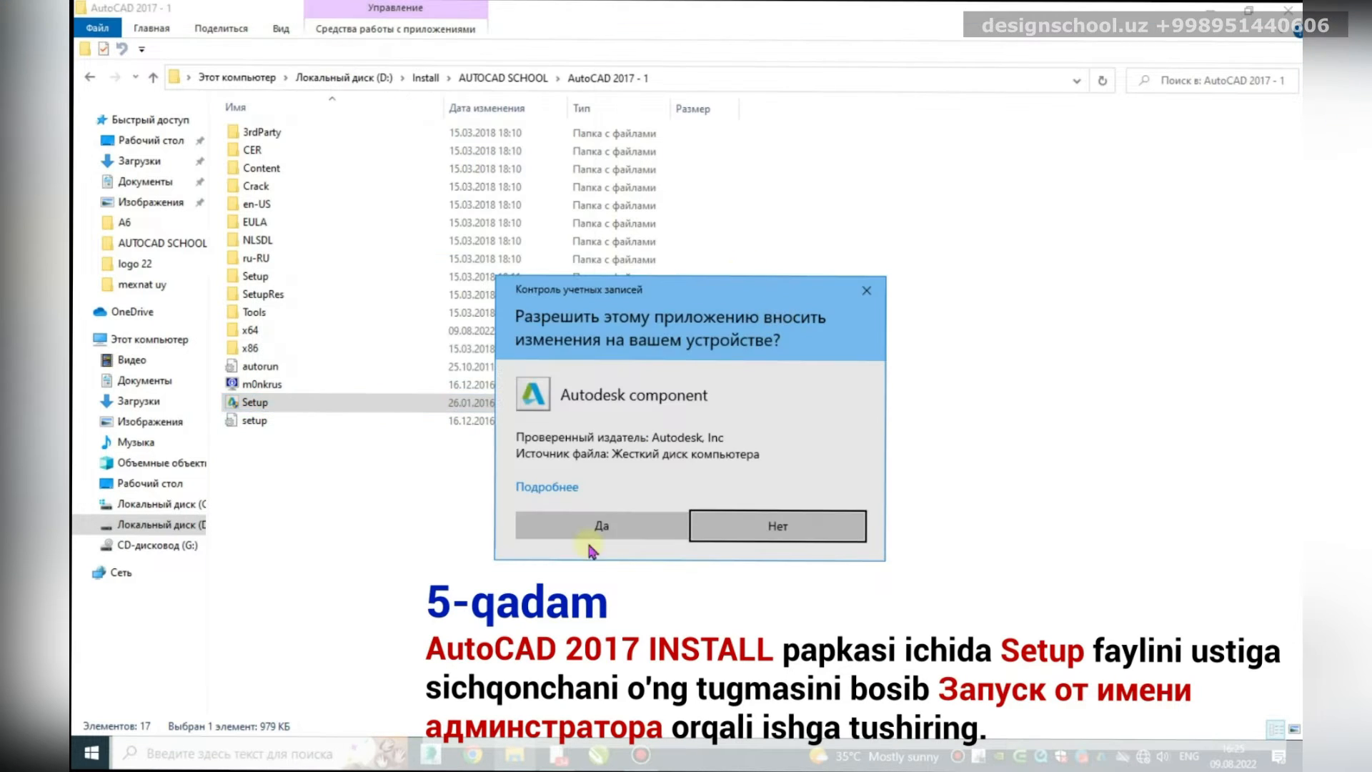
left_click(584, 528)
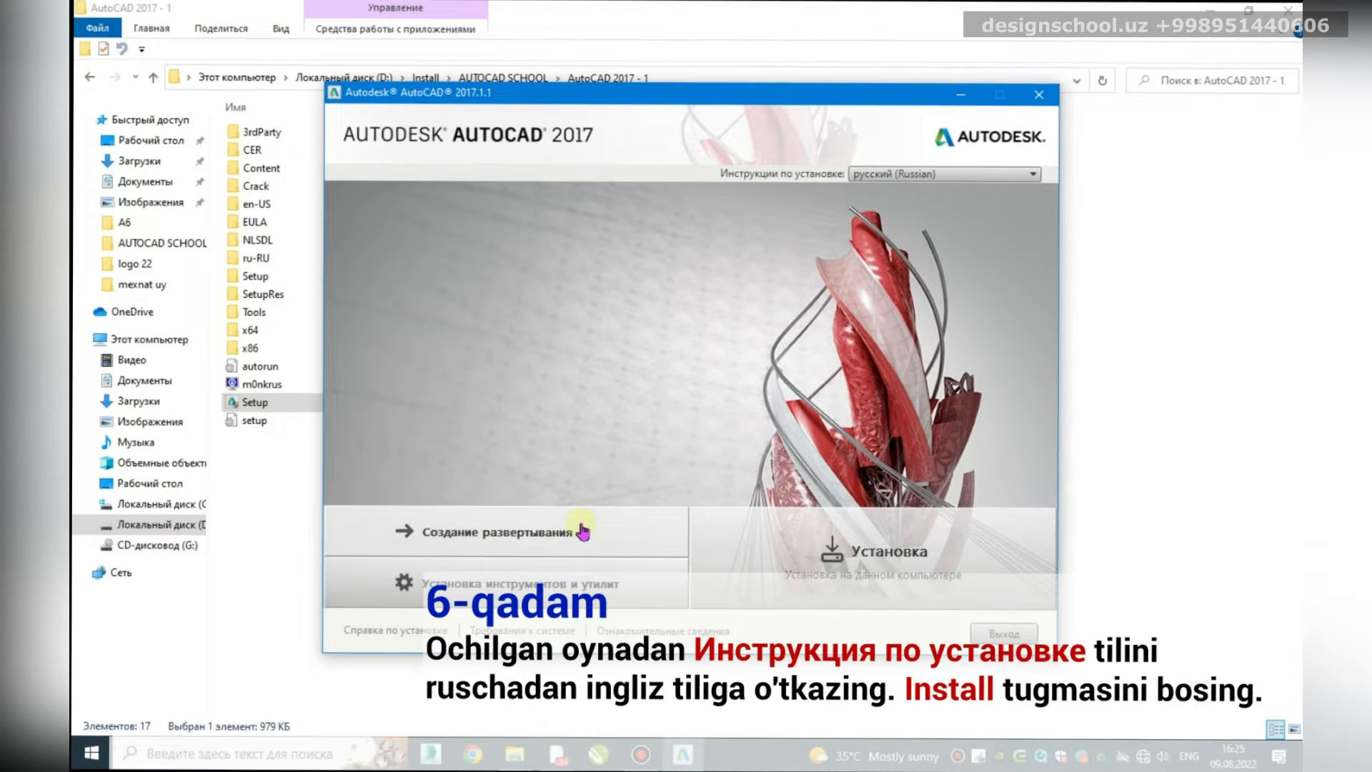
Step: Switch the installation instructions to English and start installing
left_click(914, 174)
left_click(918, 190)
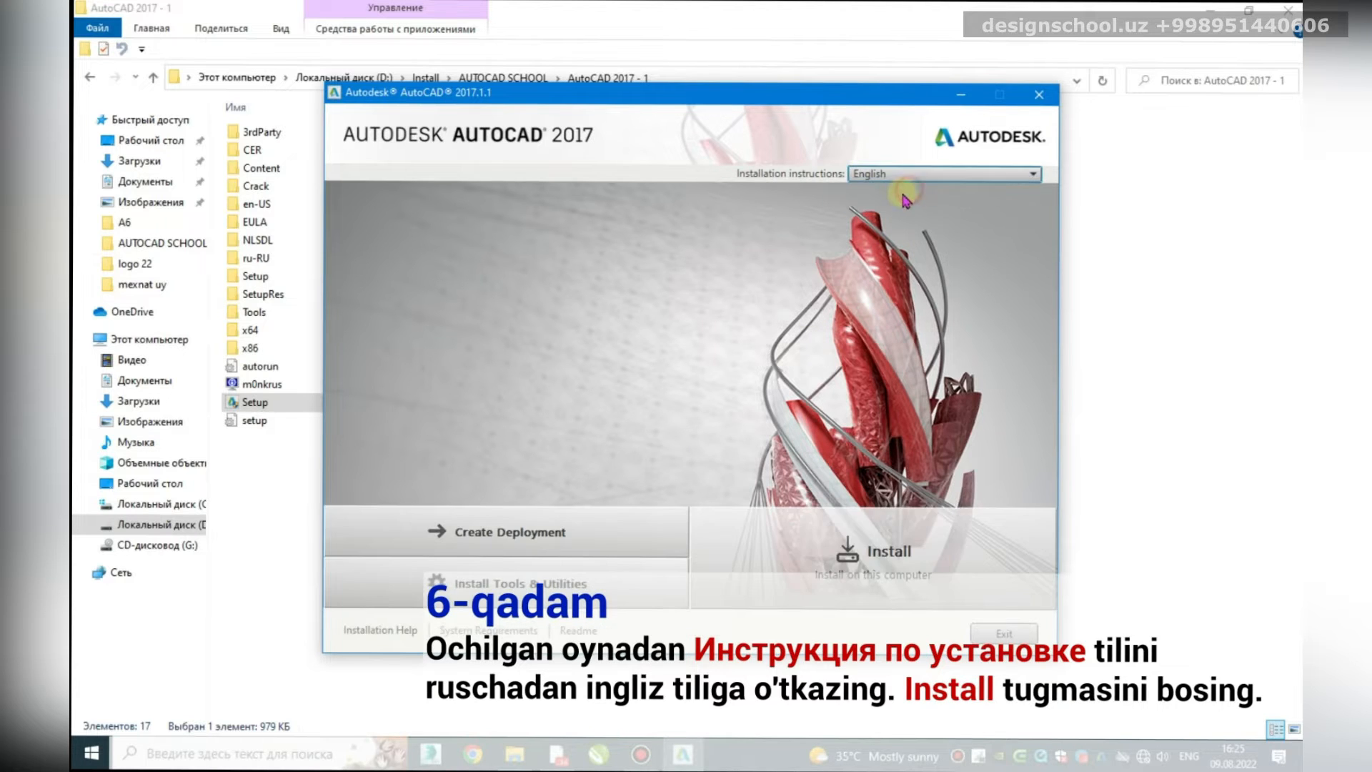
left_click(863, 532)
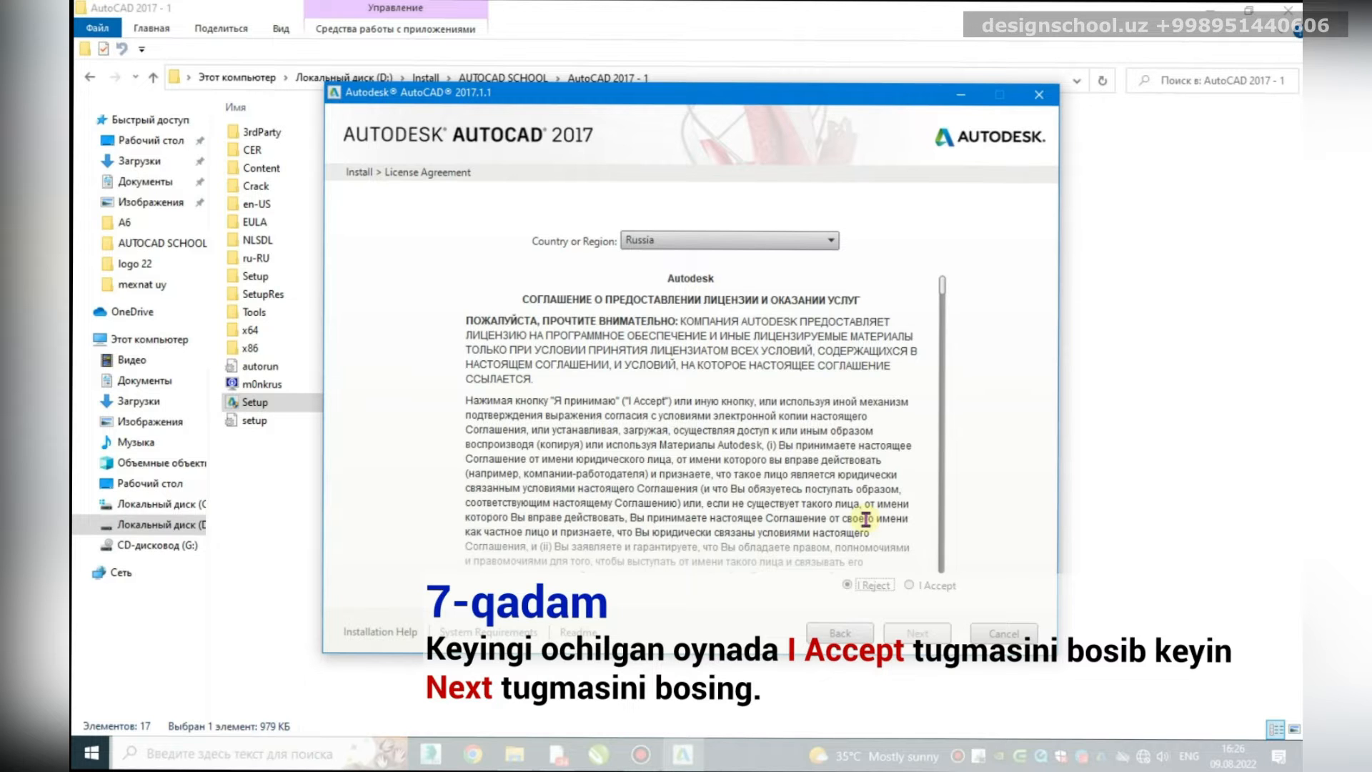
Step: Accept the licence, install the checked components, and finish the installer
left_click(910, 585)
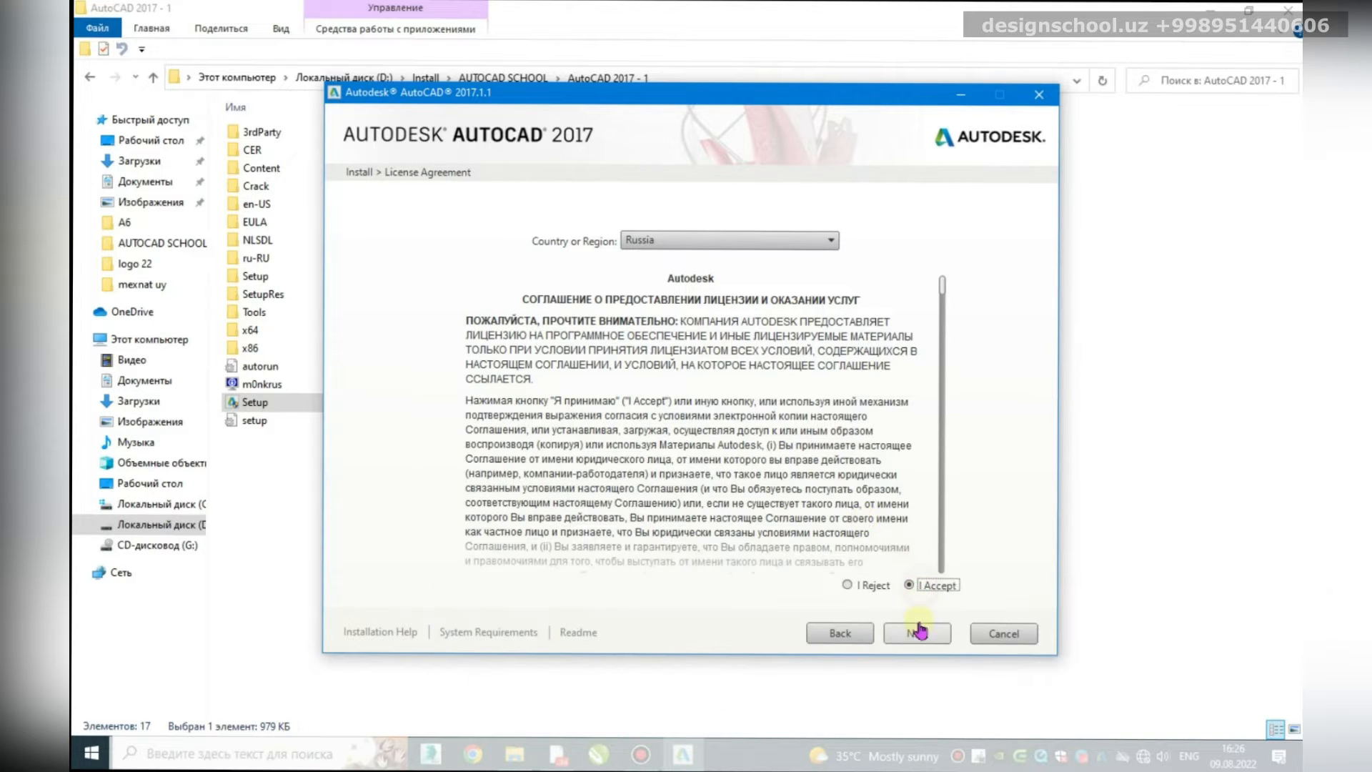
left_click(914, 629)
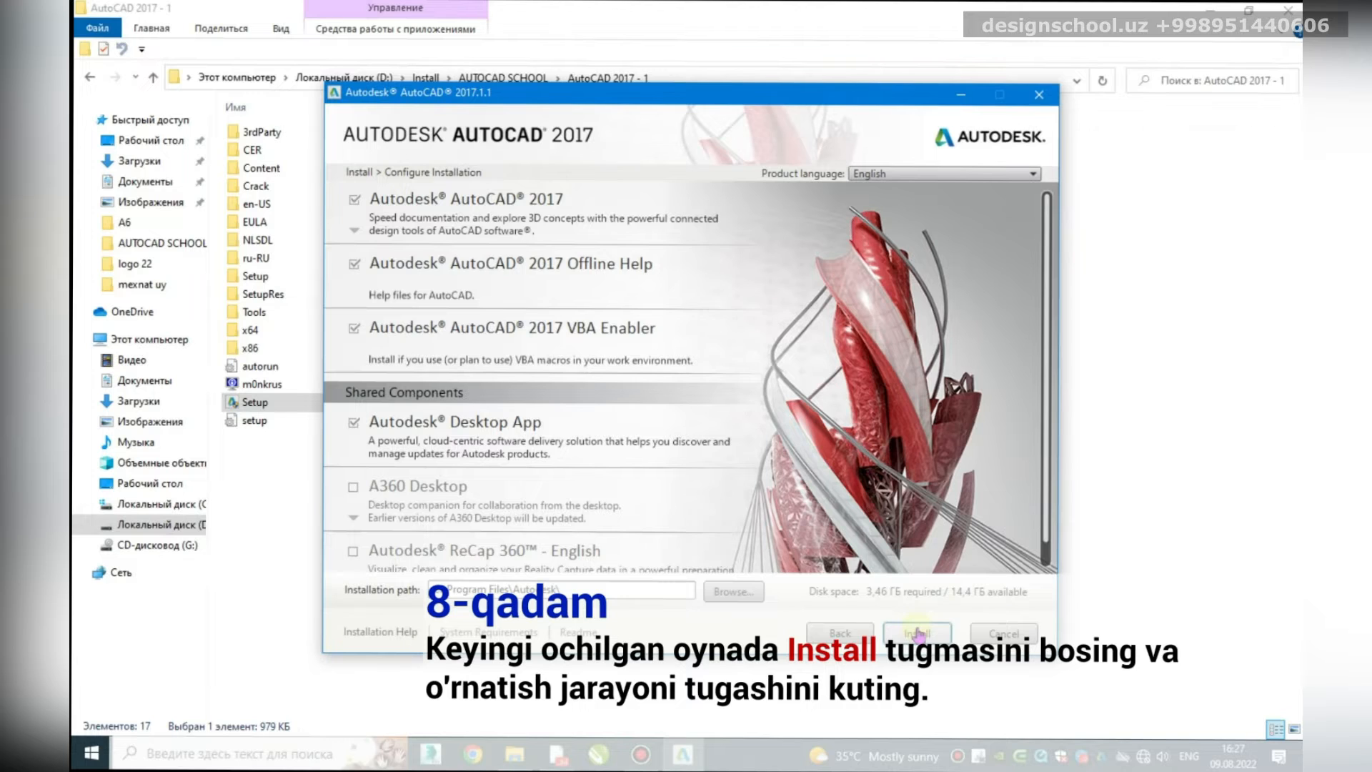
left_click(918, 632)
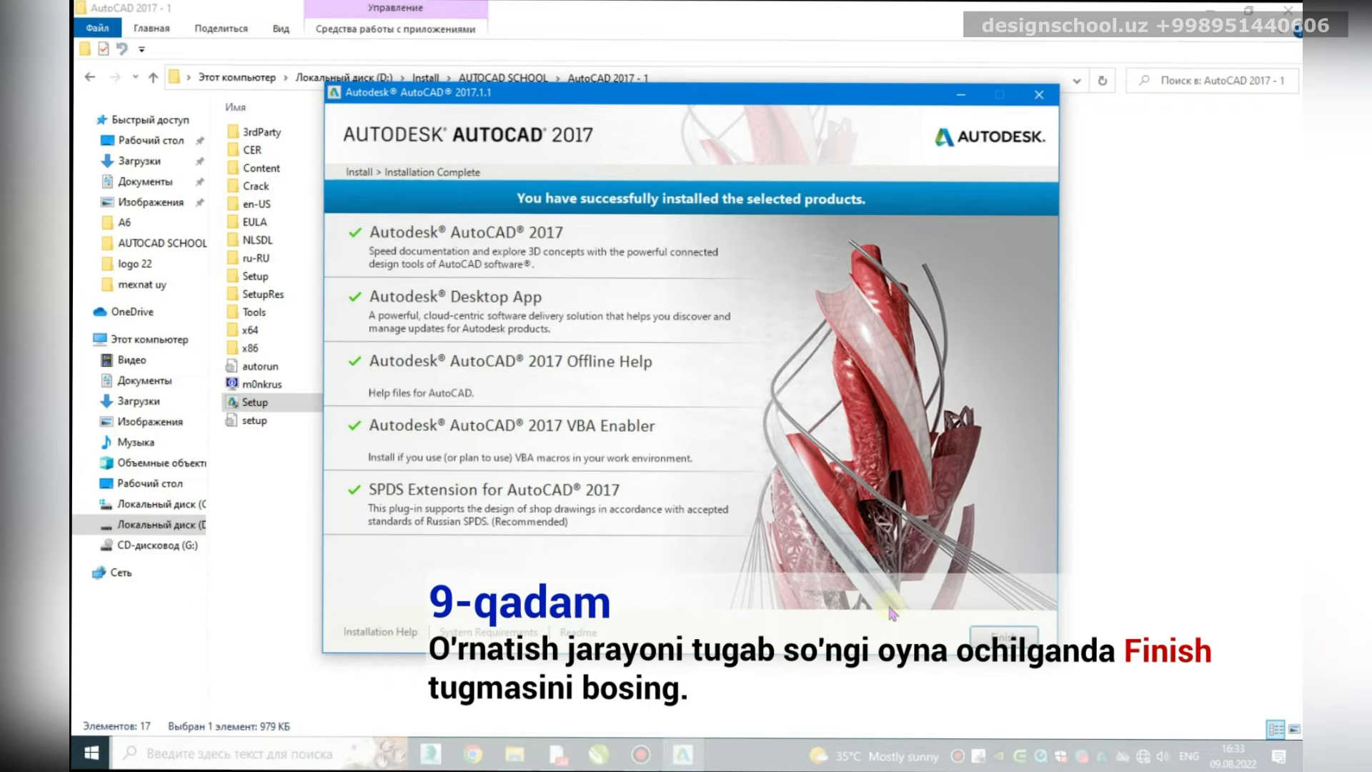
left_click(1009, 636)
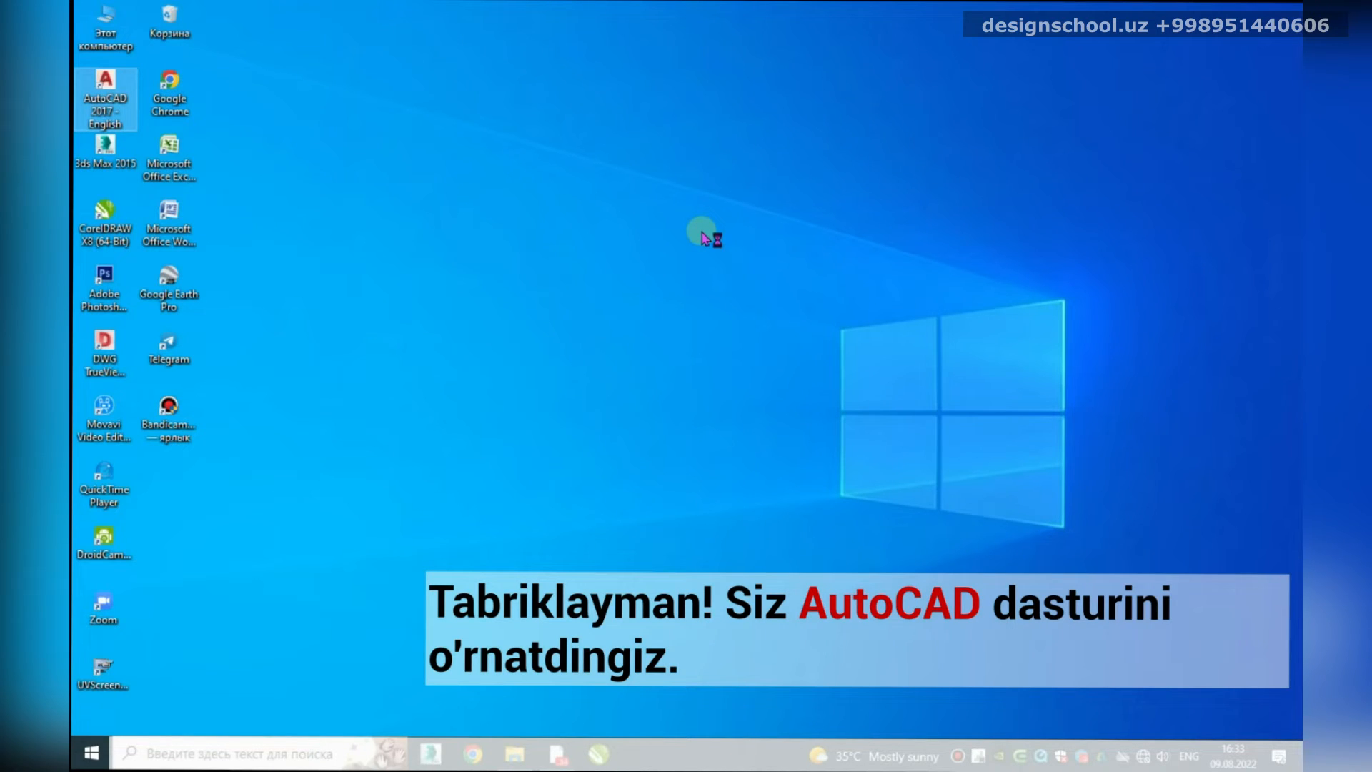
Step: Launch AutoCAD 2017 from its desktop shortcut and select the AutoCAD 2017 - crack folder
double_click(106, 83)
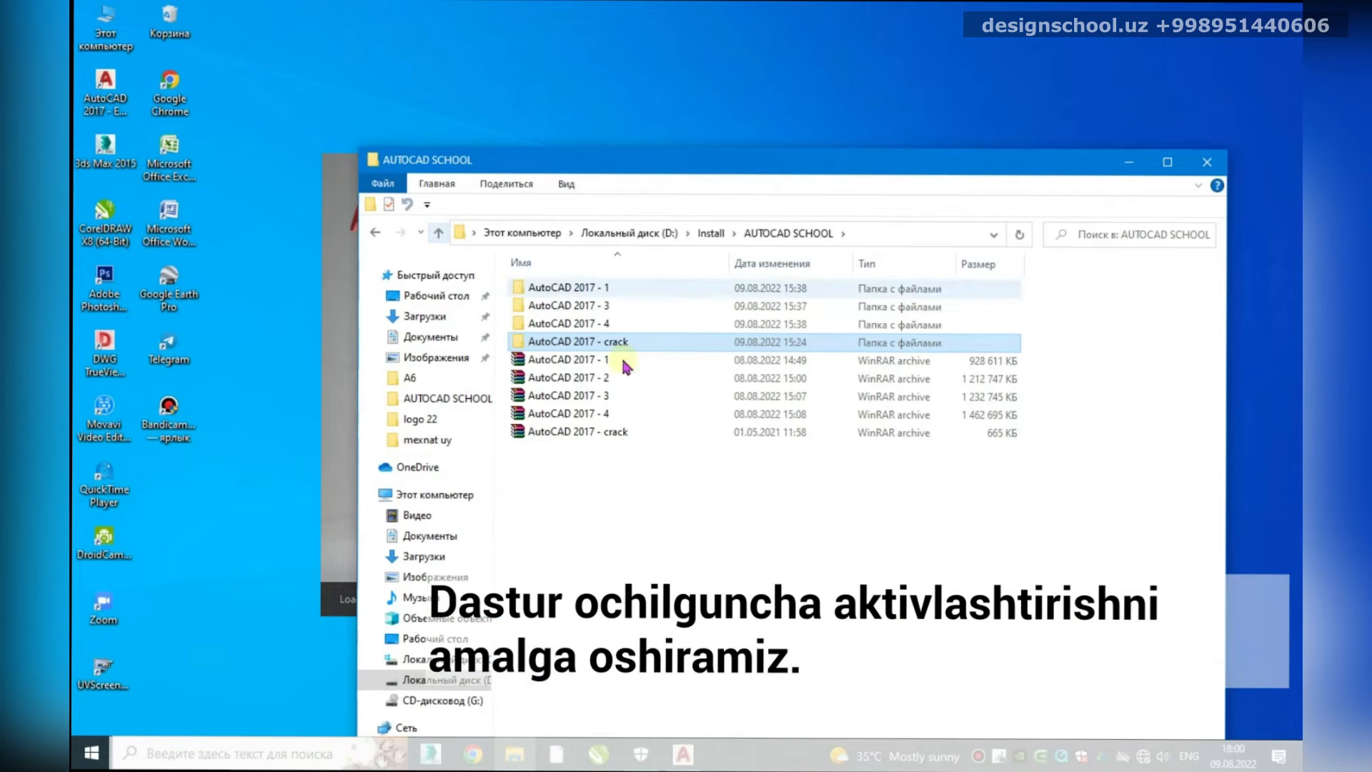
left_click(609, 345)
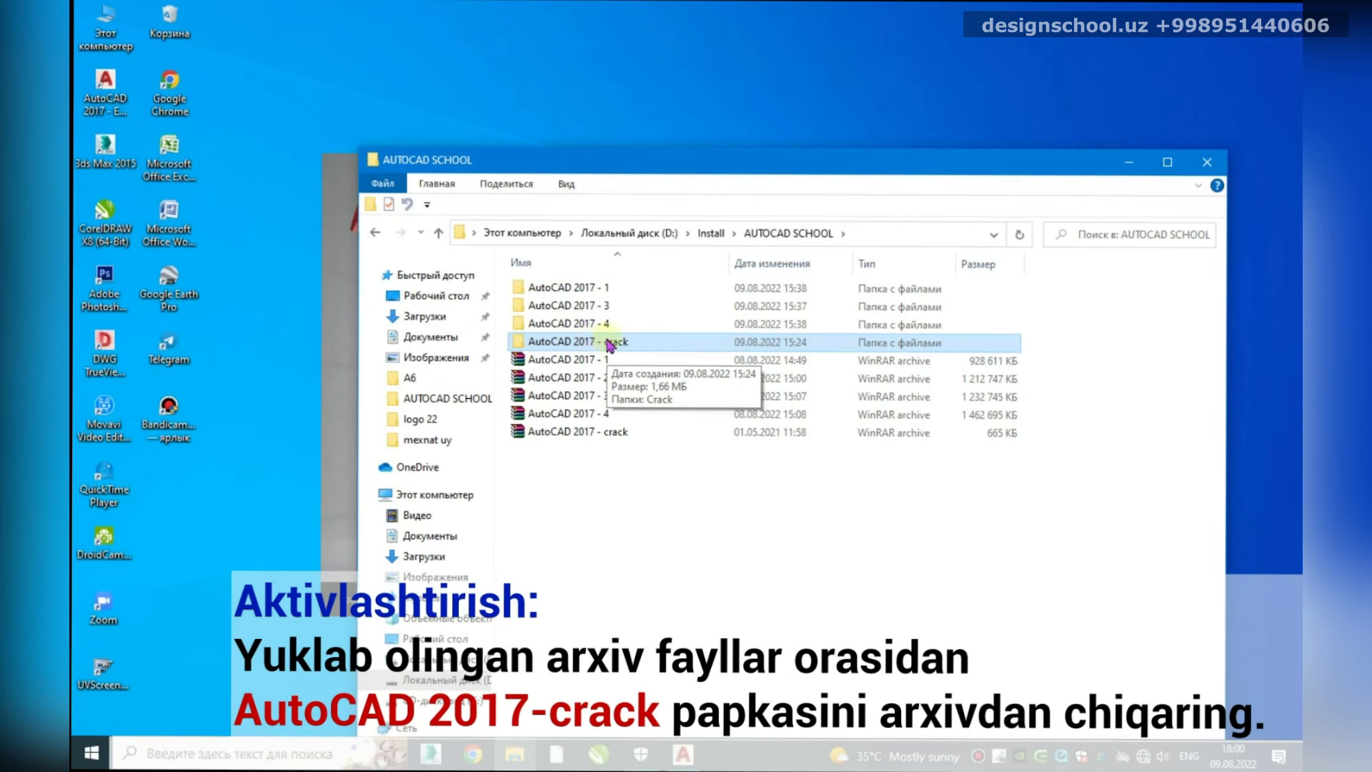
Step: Open readme from AutoCAD 2017 - crack\Crack and shrink its window beside the folder
double_click(609, 345)
left_click(551, 289)
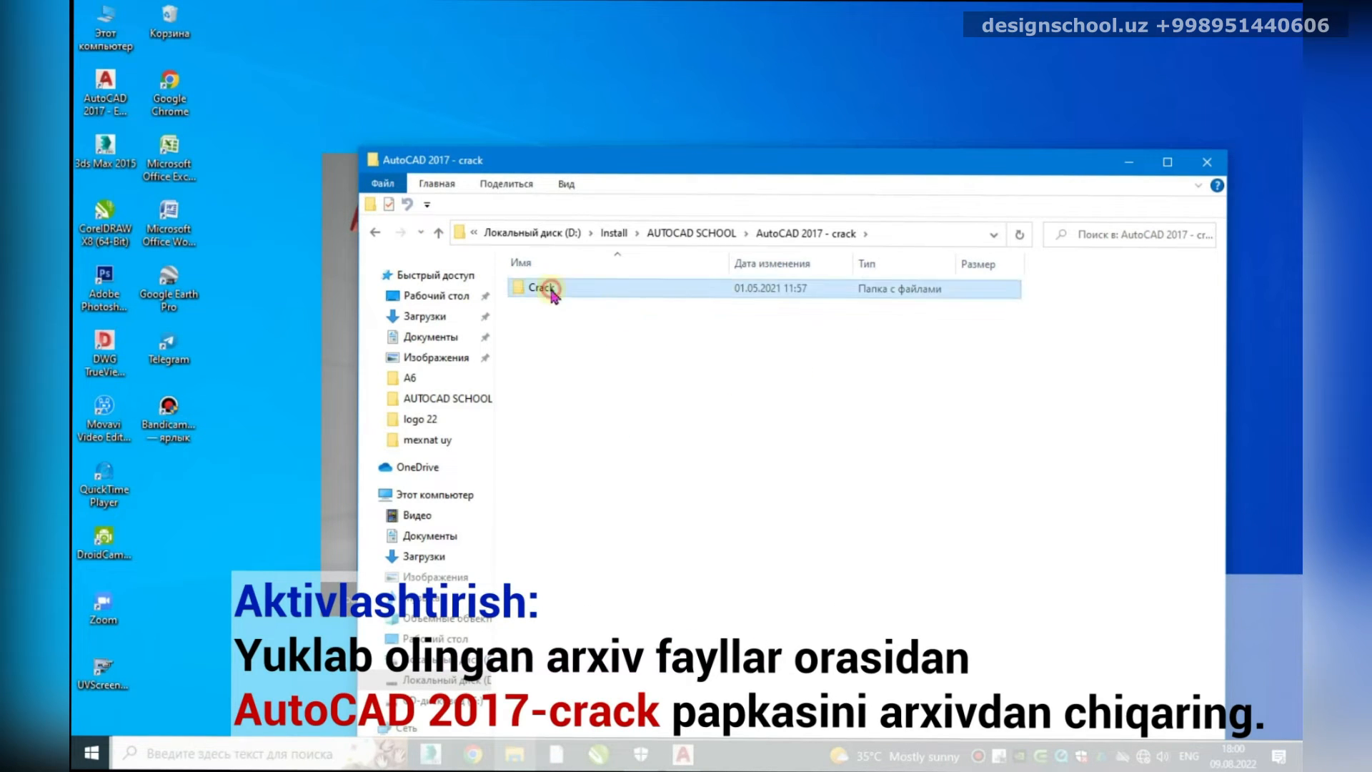
double_click(552, 291)
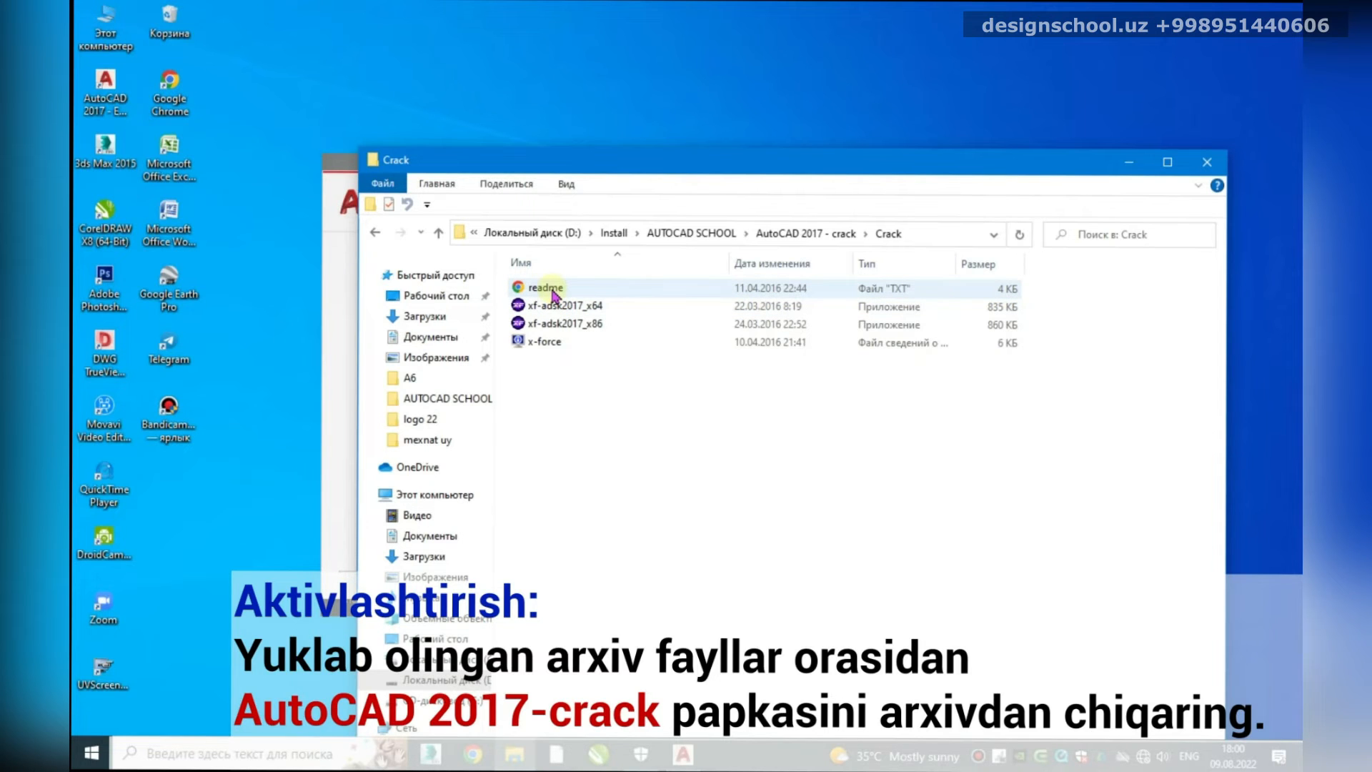
double_click(546, 288)
left_click_drag(879, 131, 679, 57)
left_click_drag(992, 636, 571, 555)
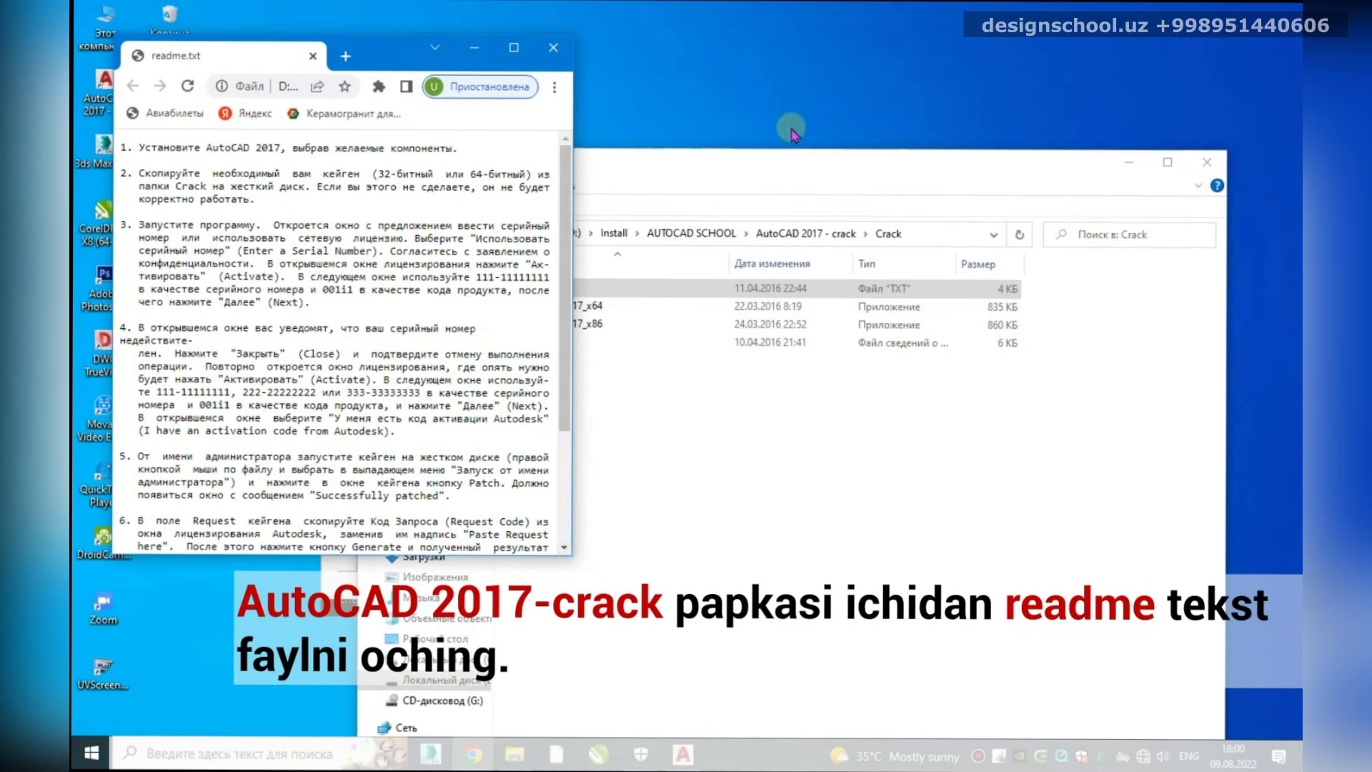
left_click(790, 163)
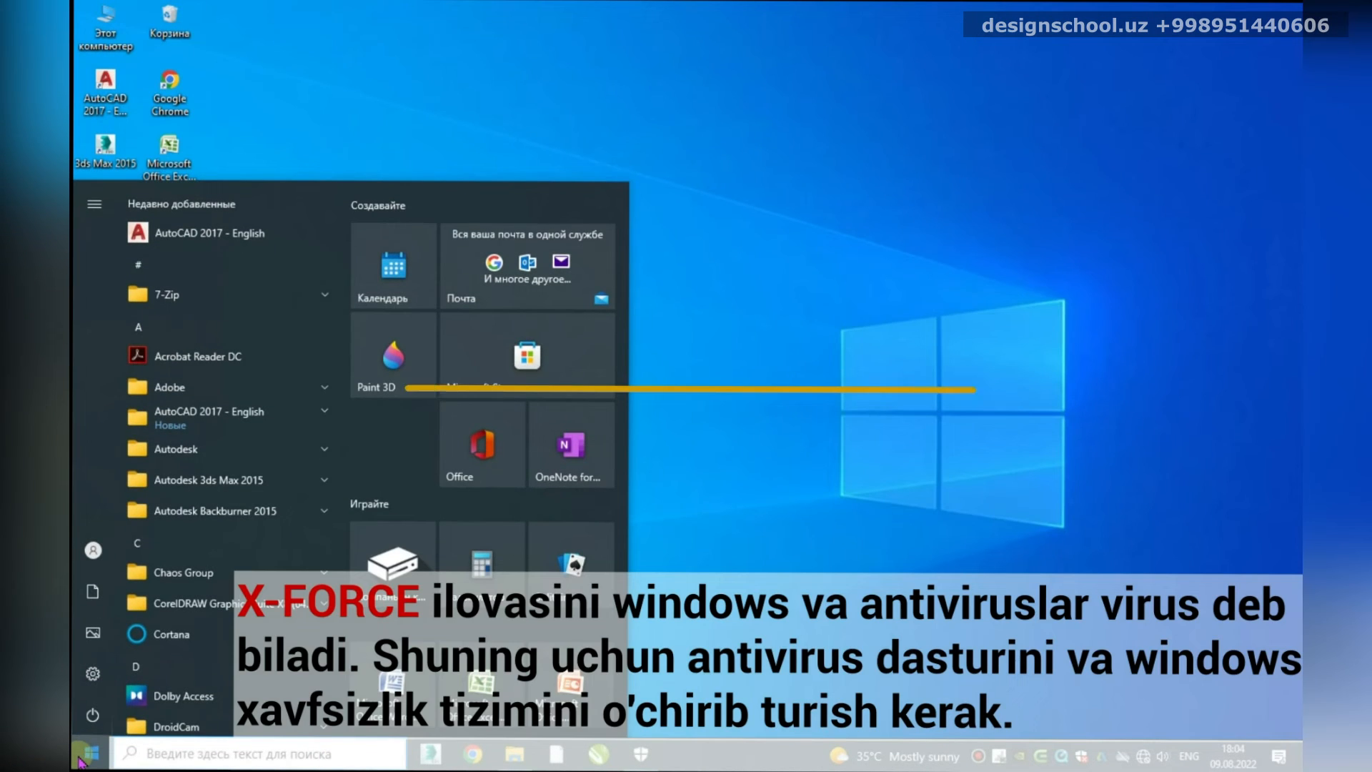
Step: Go to Settings > Update & Security > Windows Security > Virus & threat protection settings
mouse_move(86, 674)
left_click(89, 673)
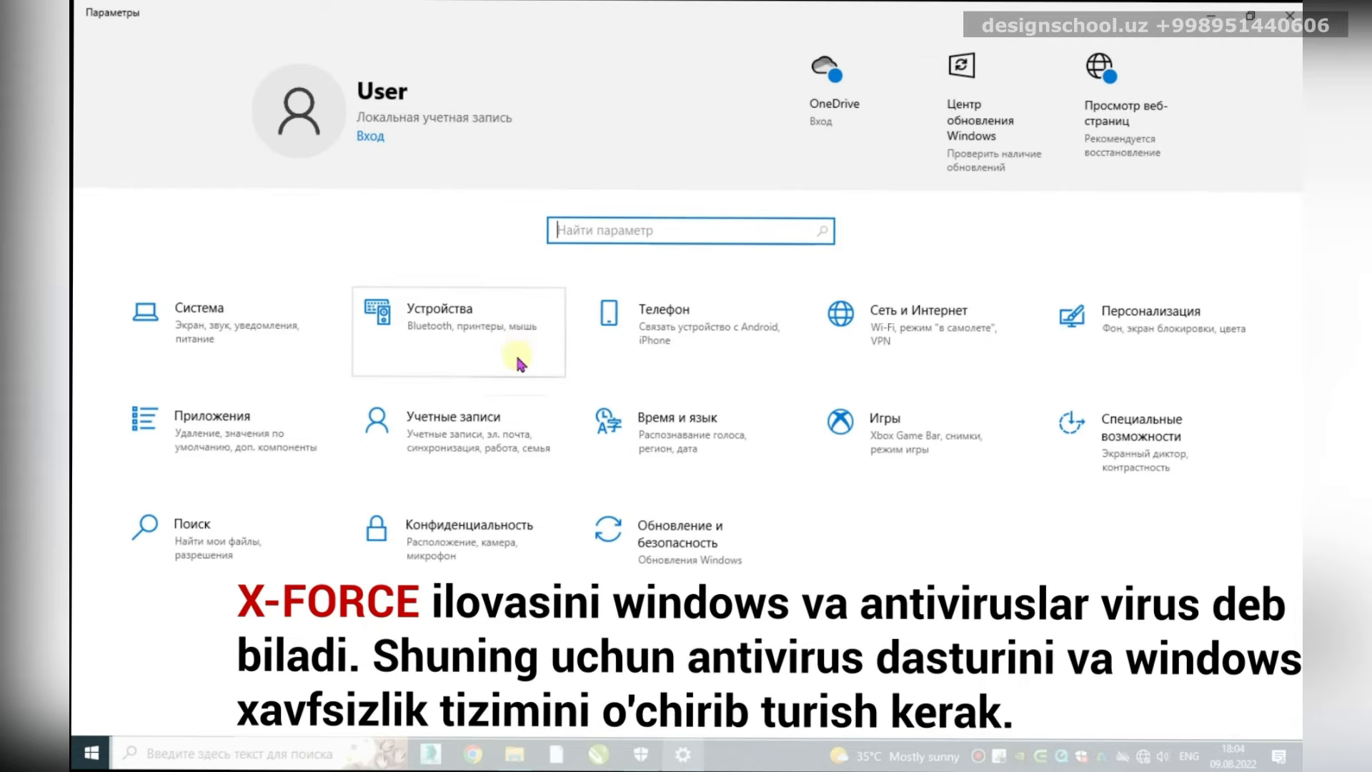
left_click(664, 543)
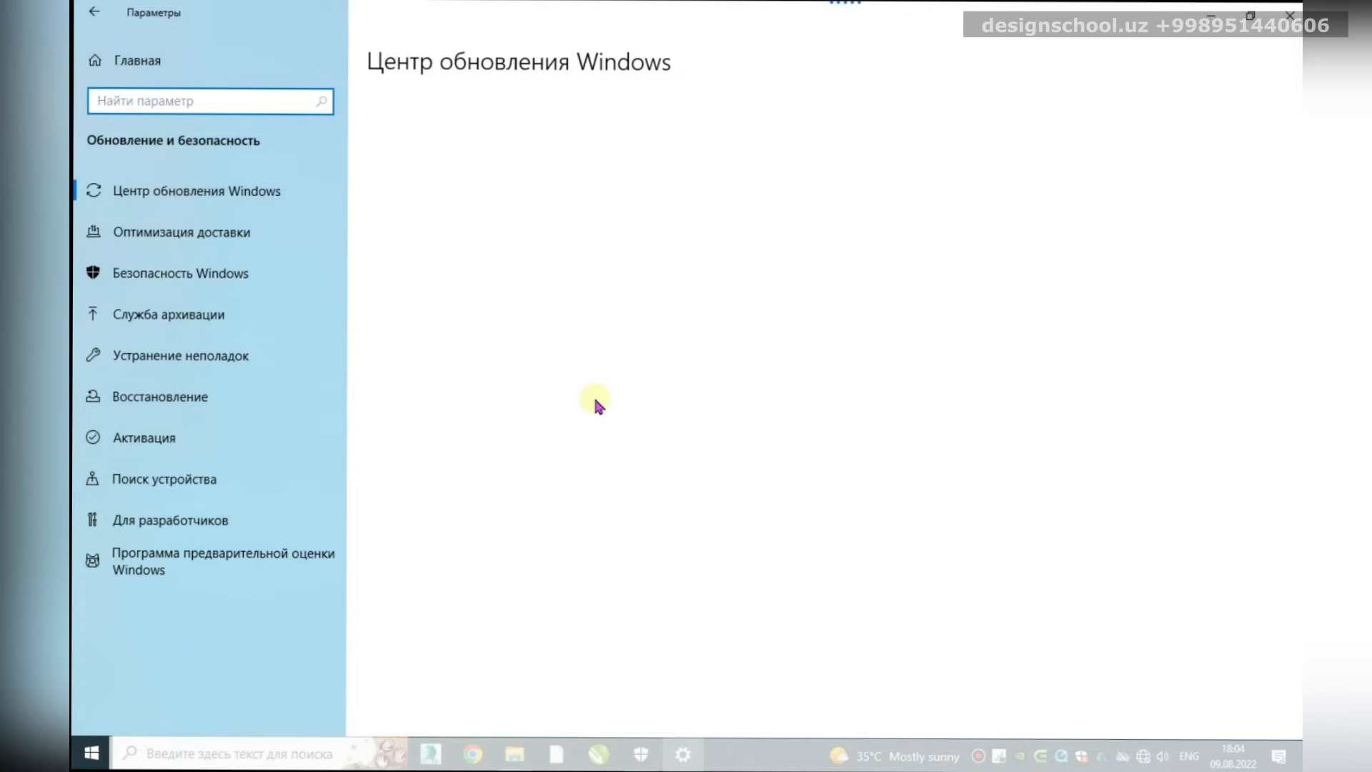
left_click(174, 276)
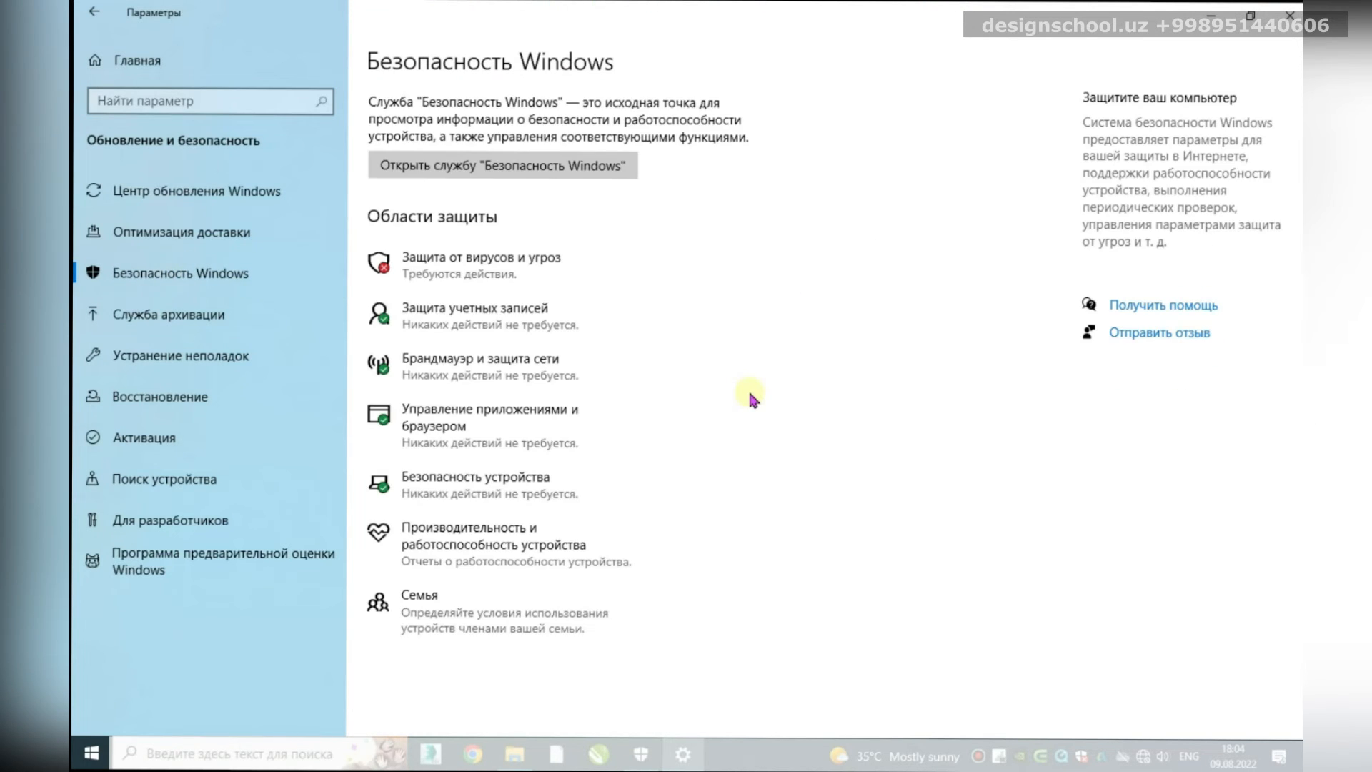
left_click(475, 263)
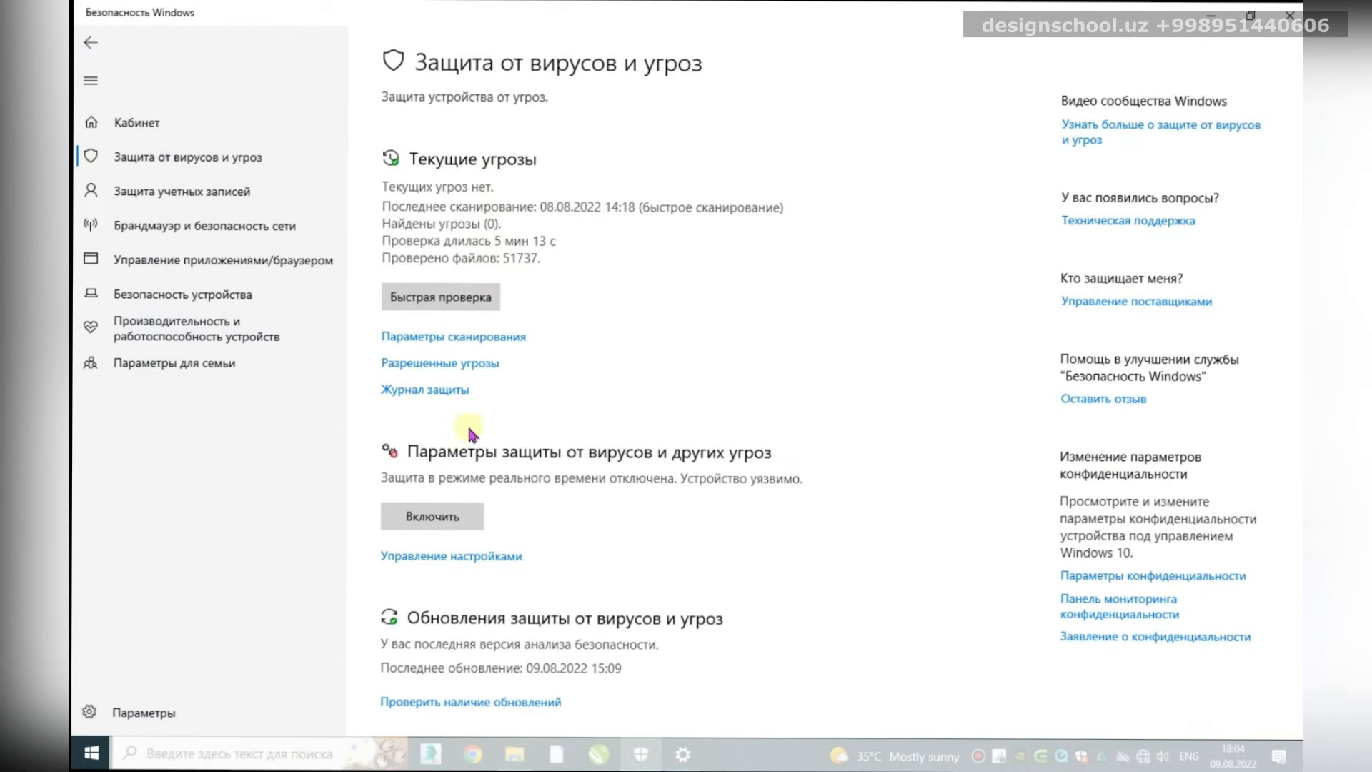
scroll(470, 434, "down", 3)
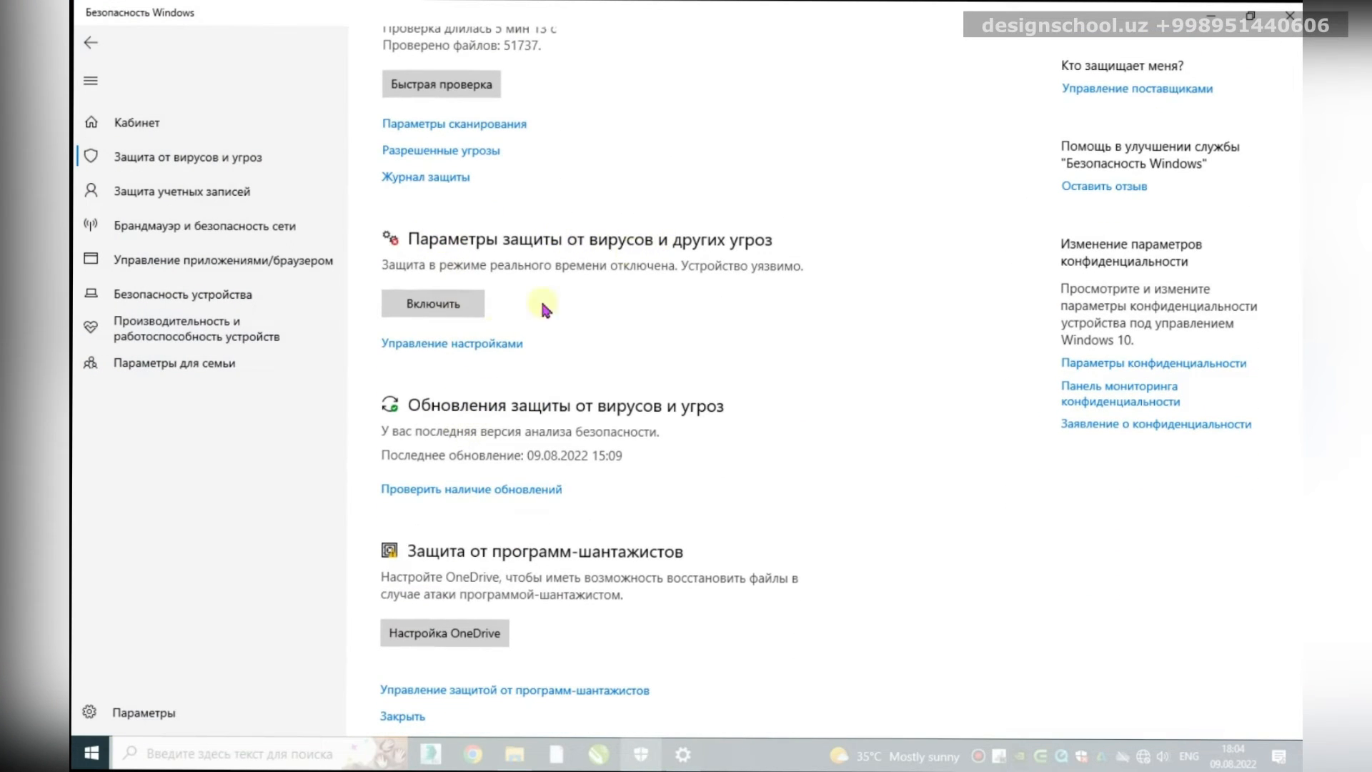
left_click(461, 344)
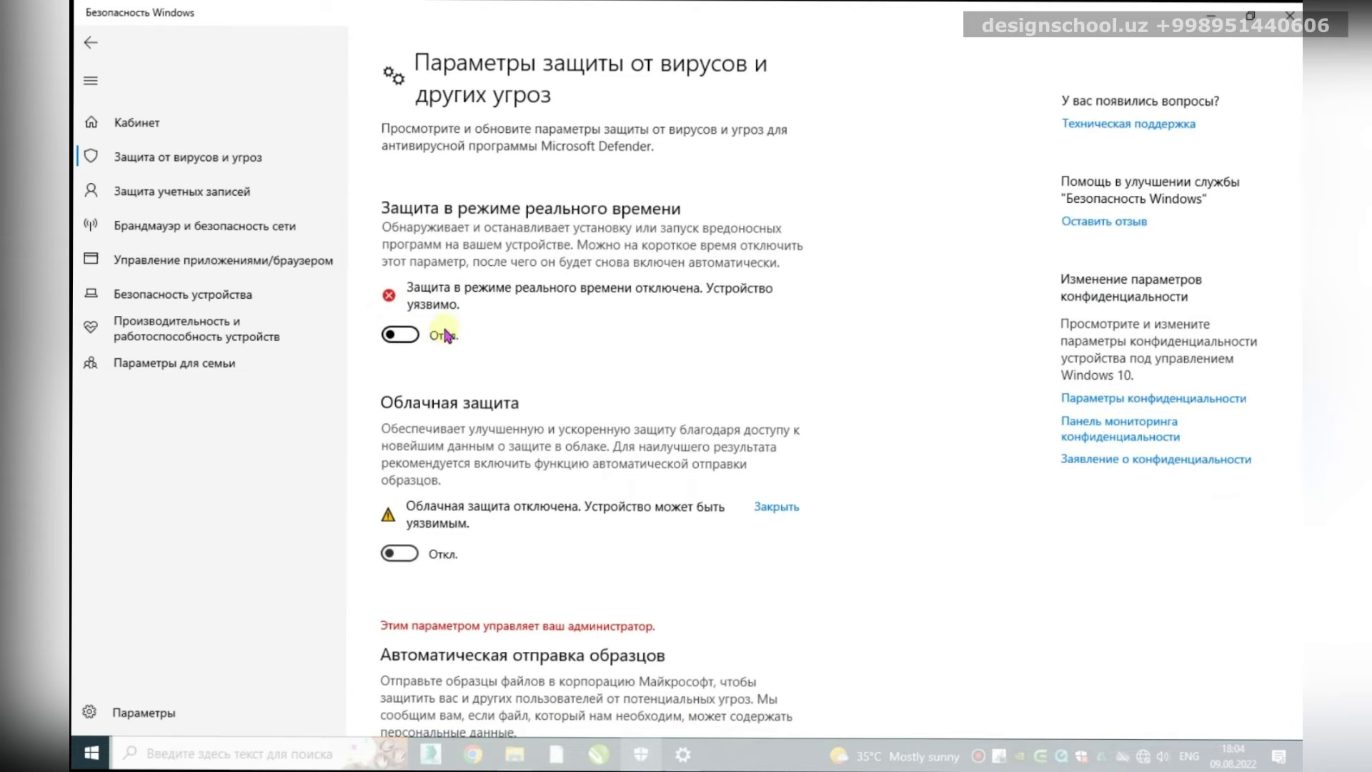
Step: Toggle real-time and cloud protection off and back on, then close the windows
left_click(400, 335)
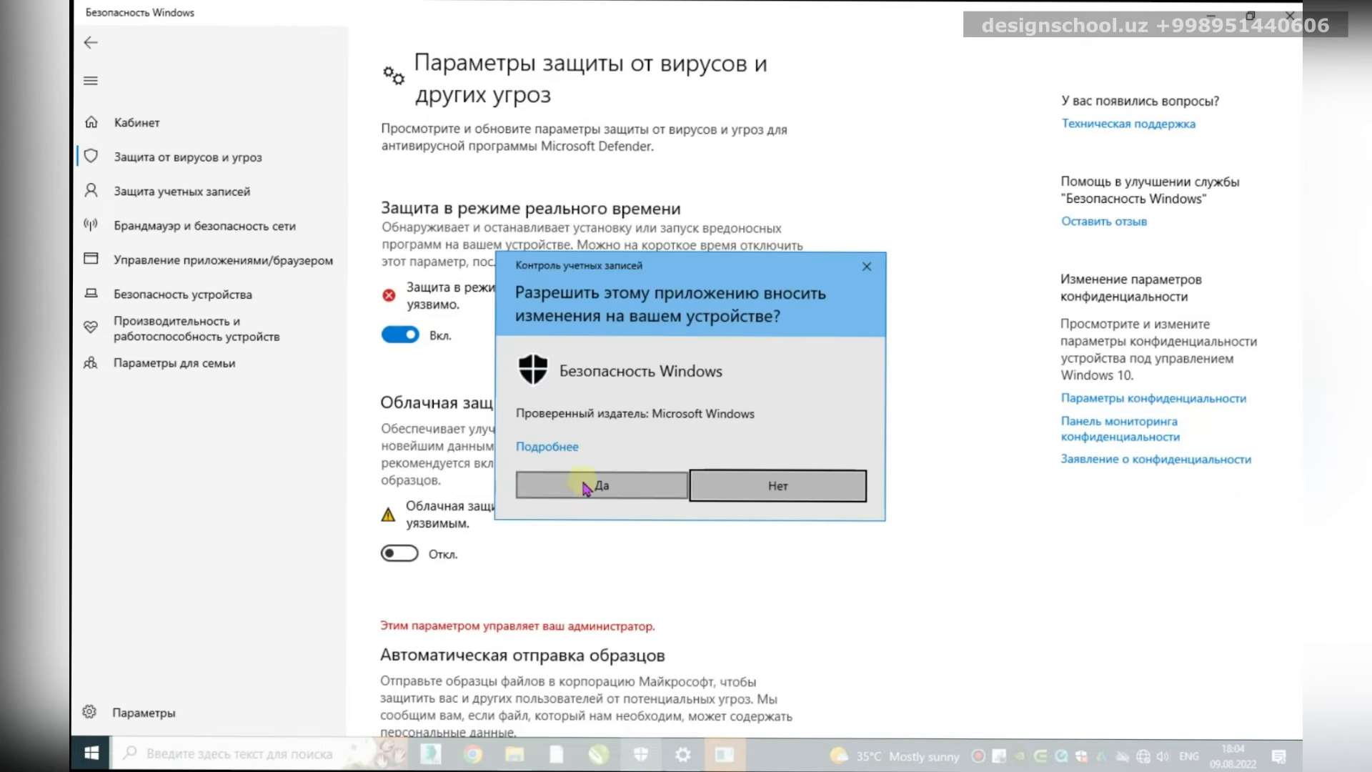
left_click(583, 487)
left_click(406, 519)
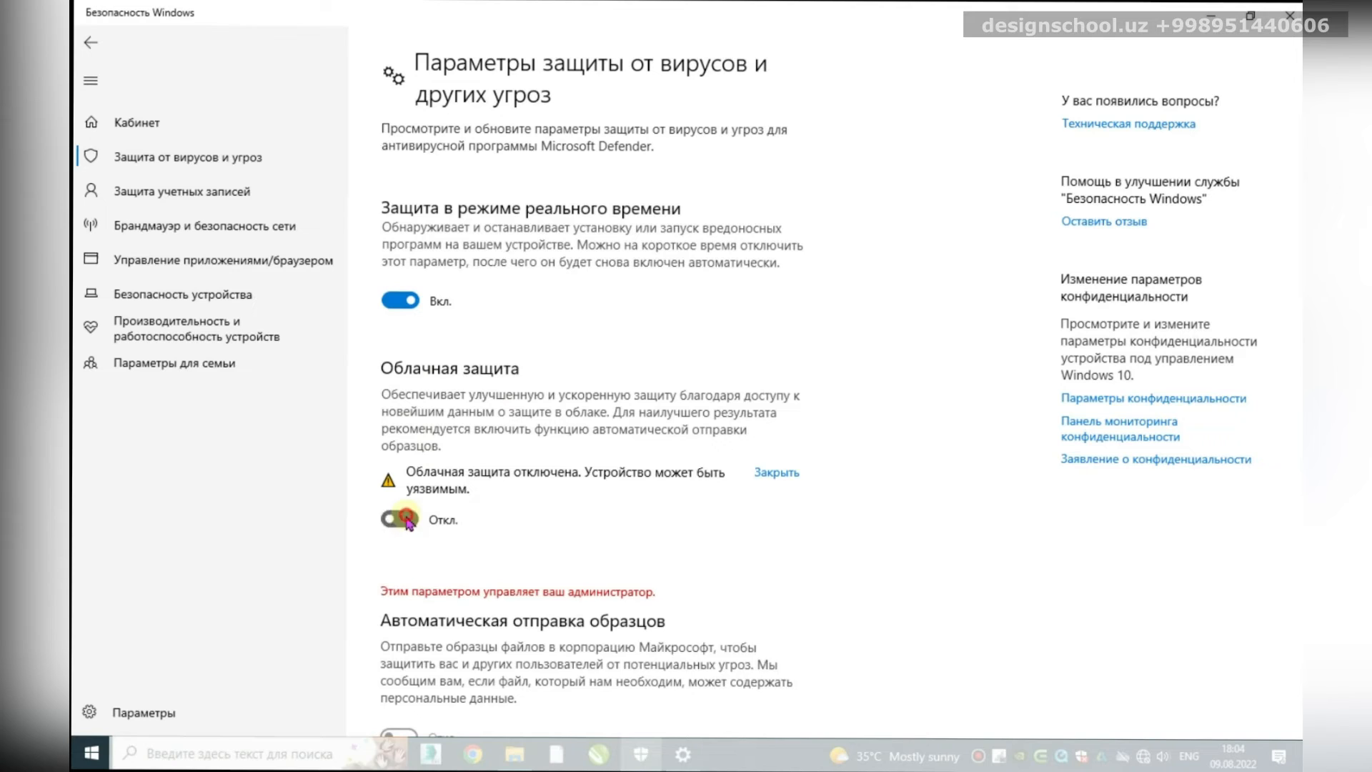
left_click(399, 300)
left_click(394, 519)
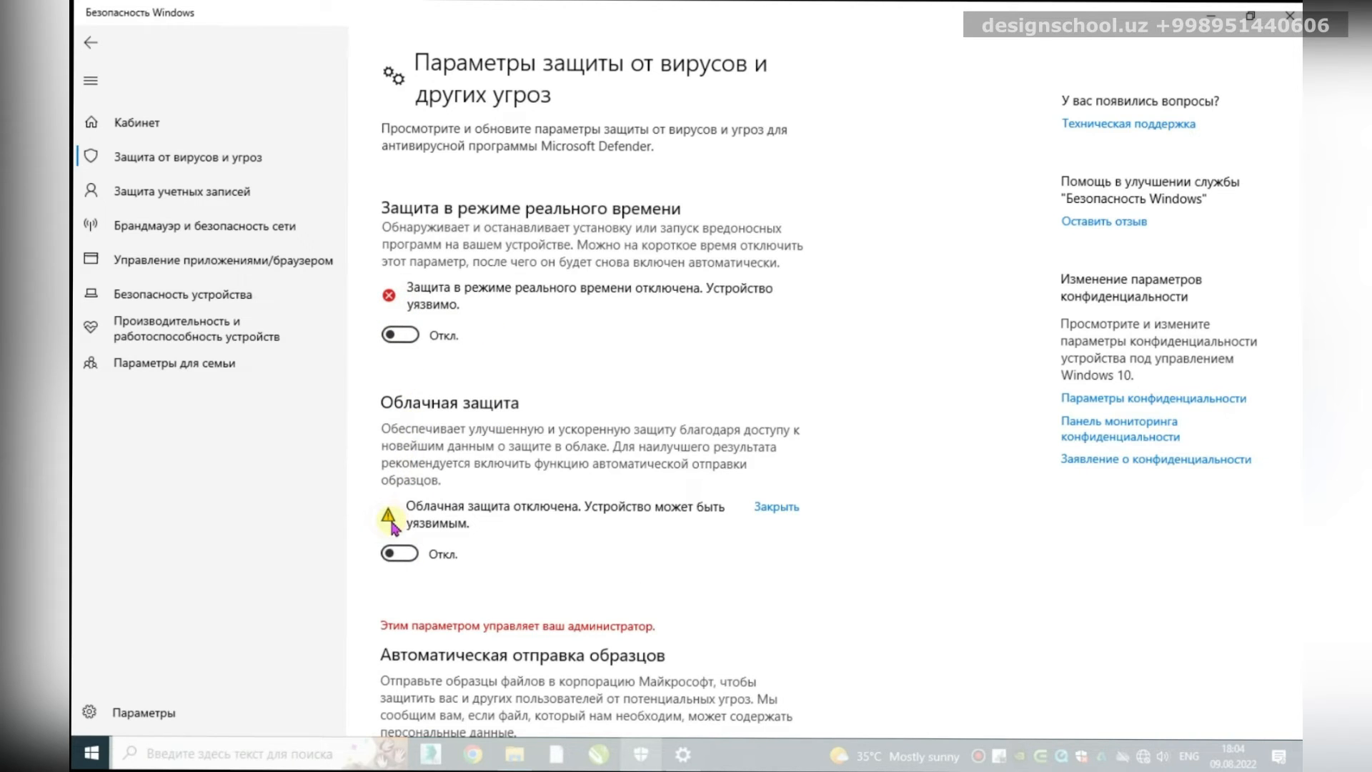
left_click(399, 554)
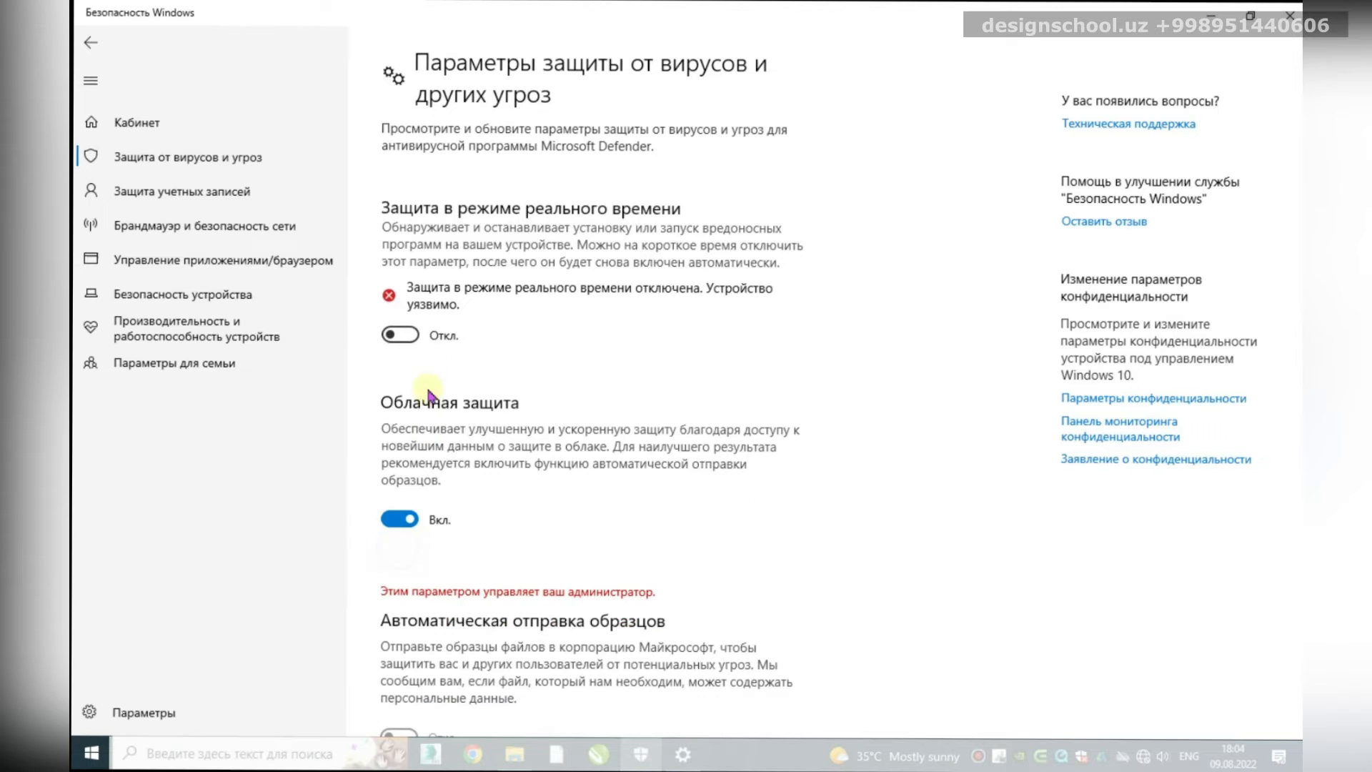
left_click(399, 335)
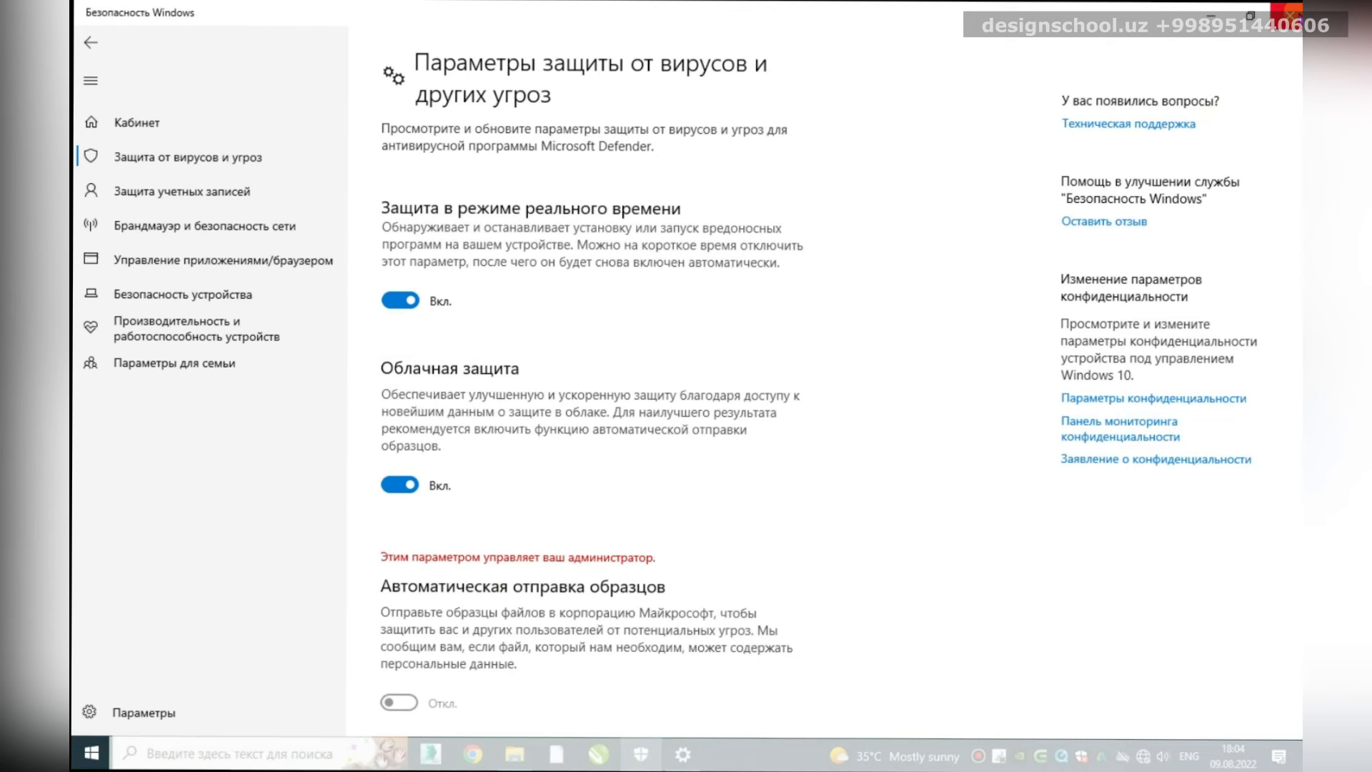
left_click(1290, 14)
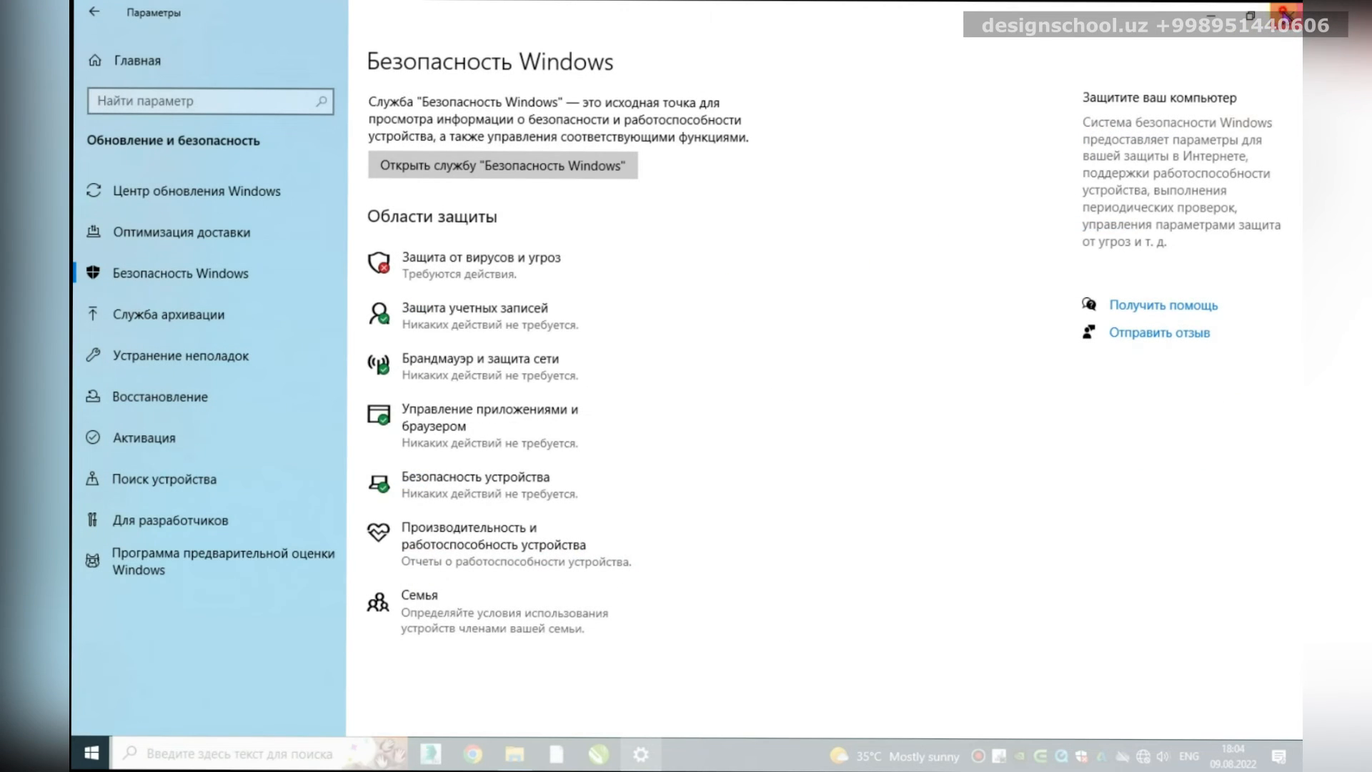
left_click(1290, 15)
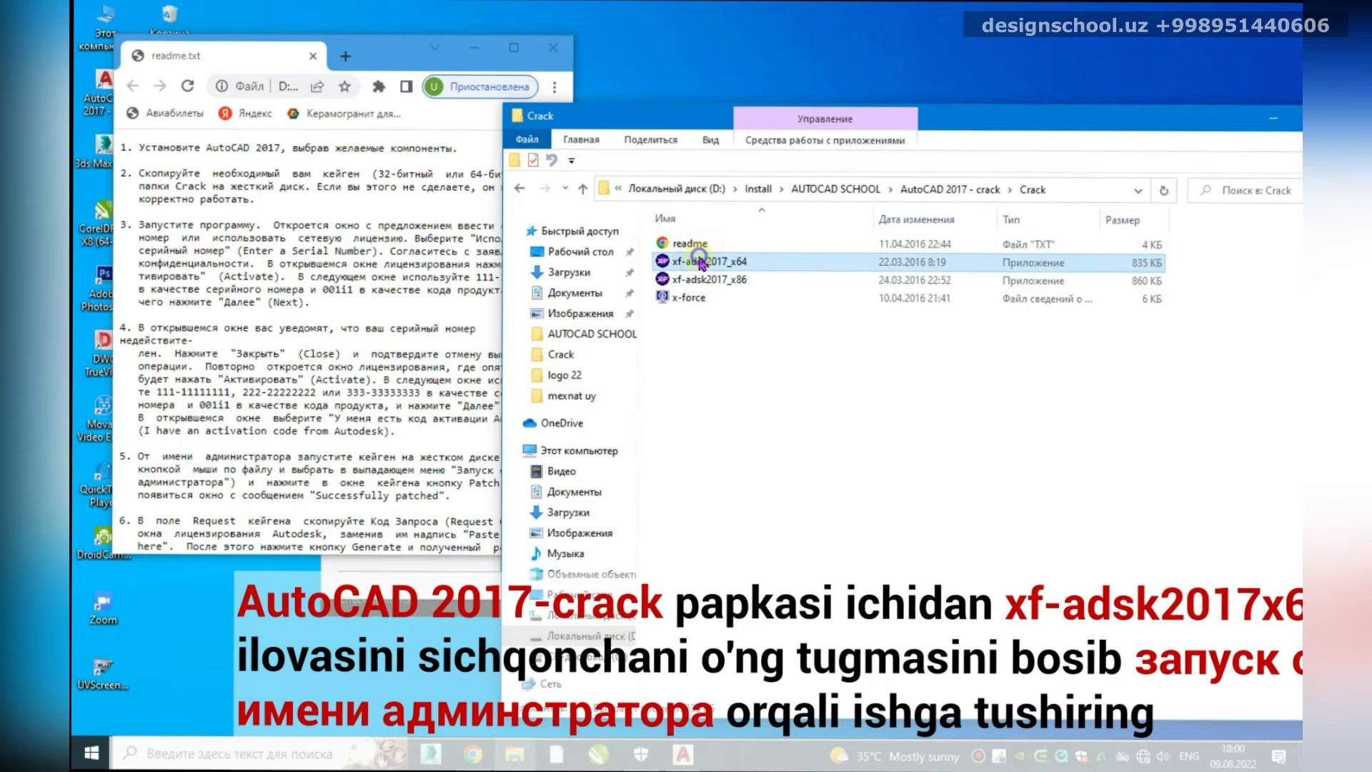
Step: Run xf-adsk2017_x64 as administrator and allow it through the permission prompt
right_click(699, 262)
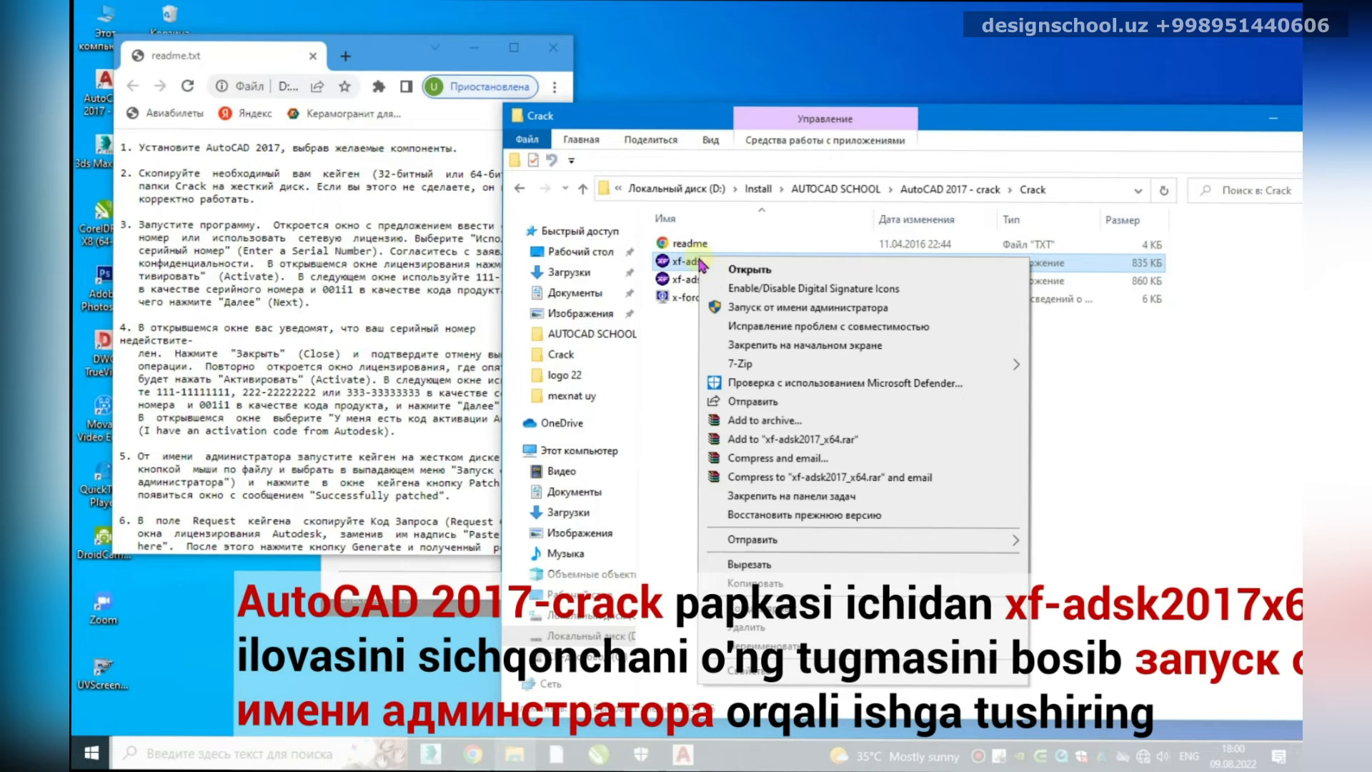
left_click(732, 304)
left_click(847, 575)
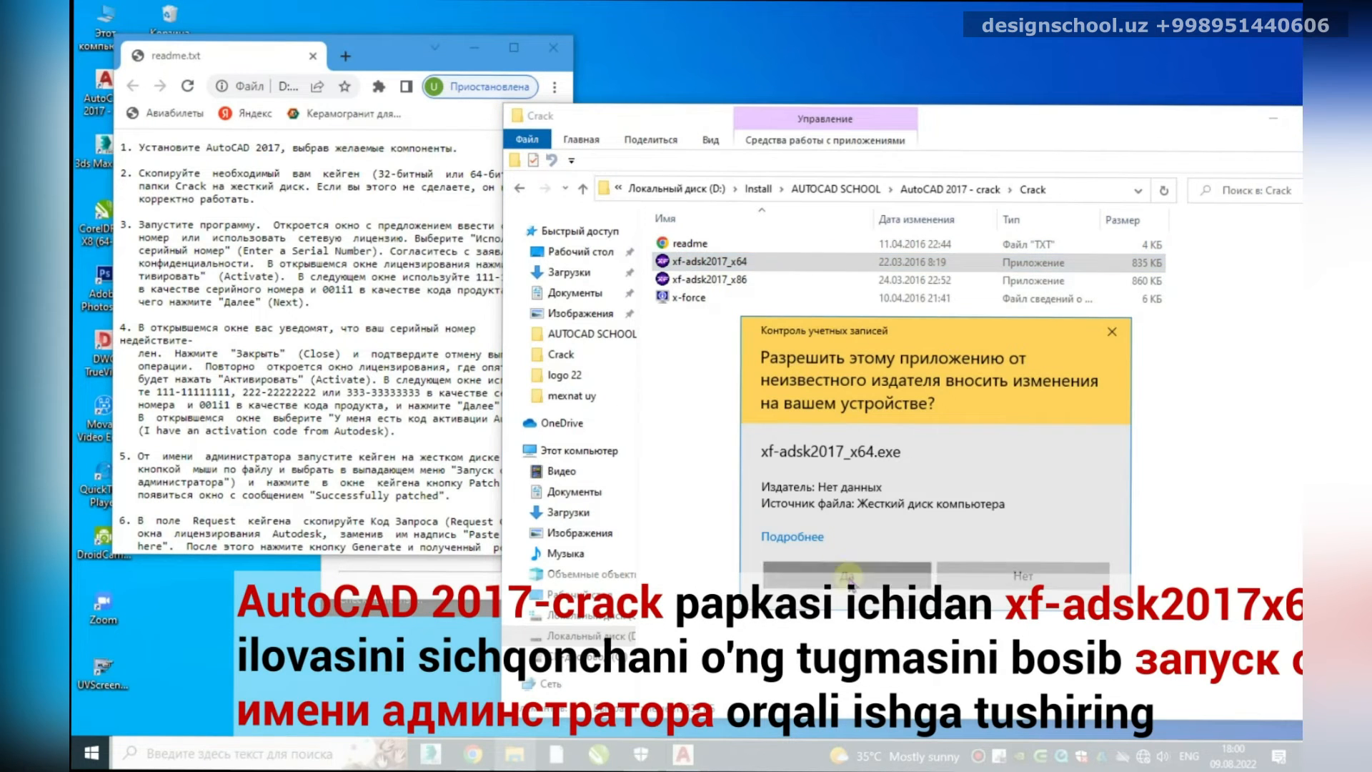
Step: Rearrange the windows, minimize the Crack folder, and choose Enter a Serial Number in AutoCAD
left_click_drag(748, 170, 370, 489)
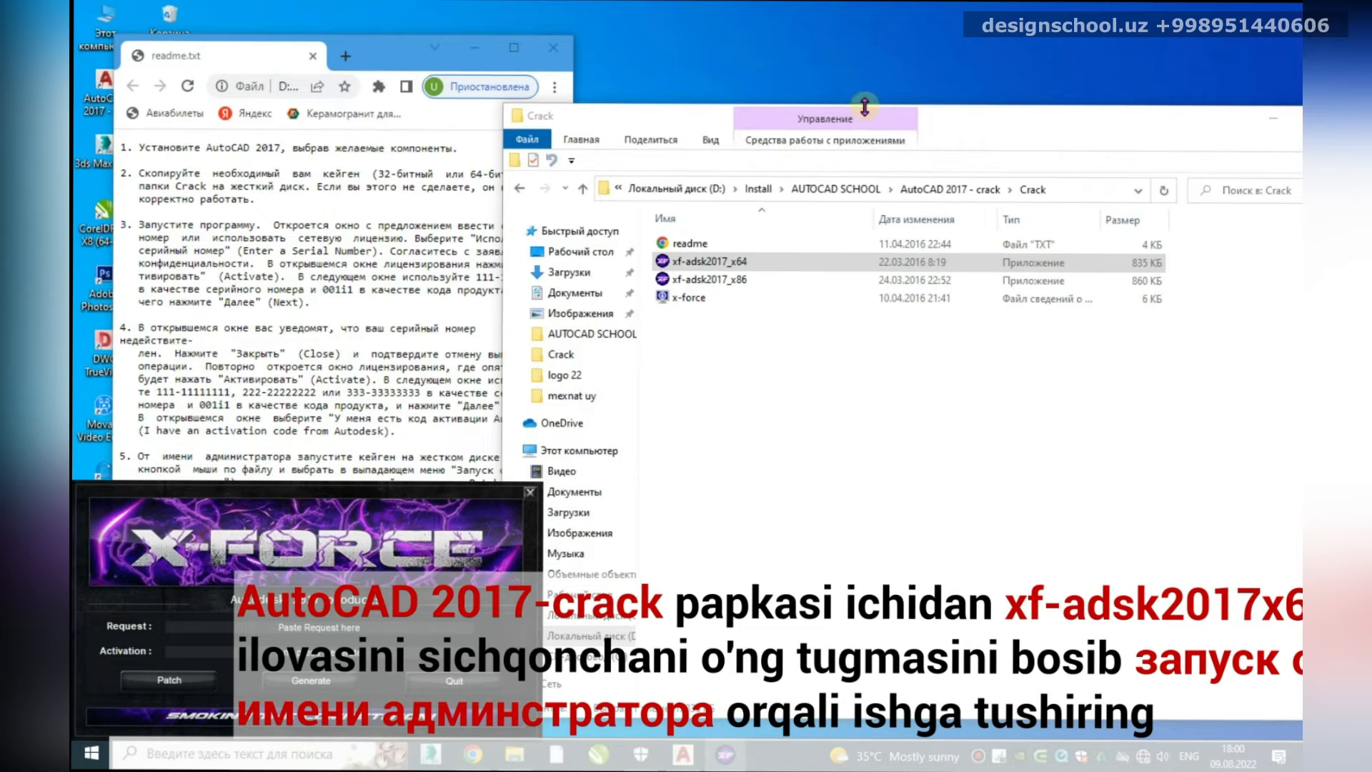
left_click_drag(1214, 125, 893, 157)
left_click(1230, 115)
left_click(633, 355)
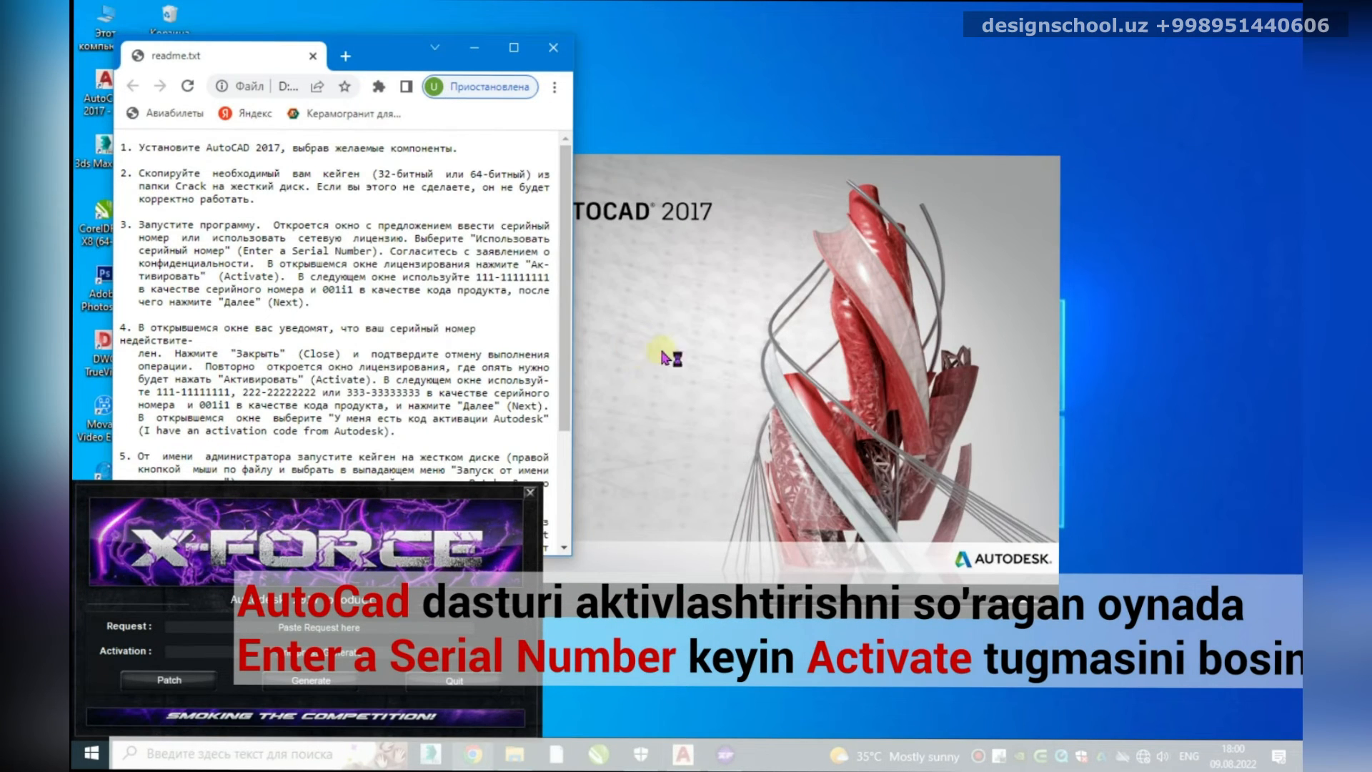
Step: Move the X-Force window aside and start AutoCAD licence activation
left_click_drag(438, 490, 373, 609)
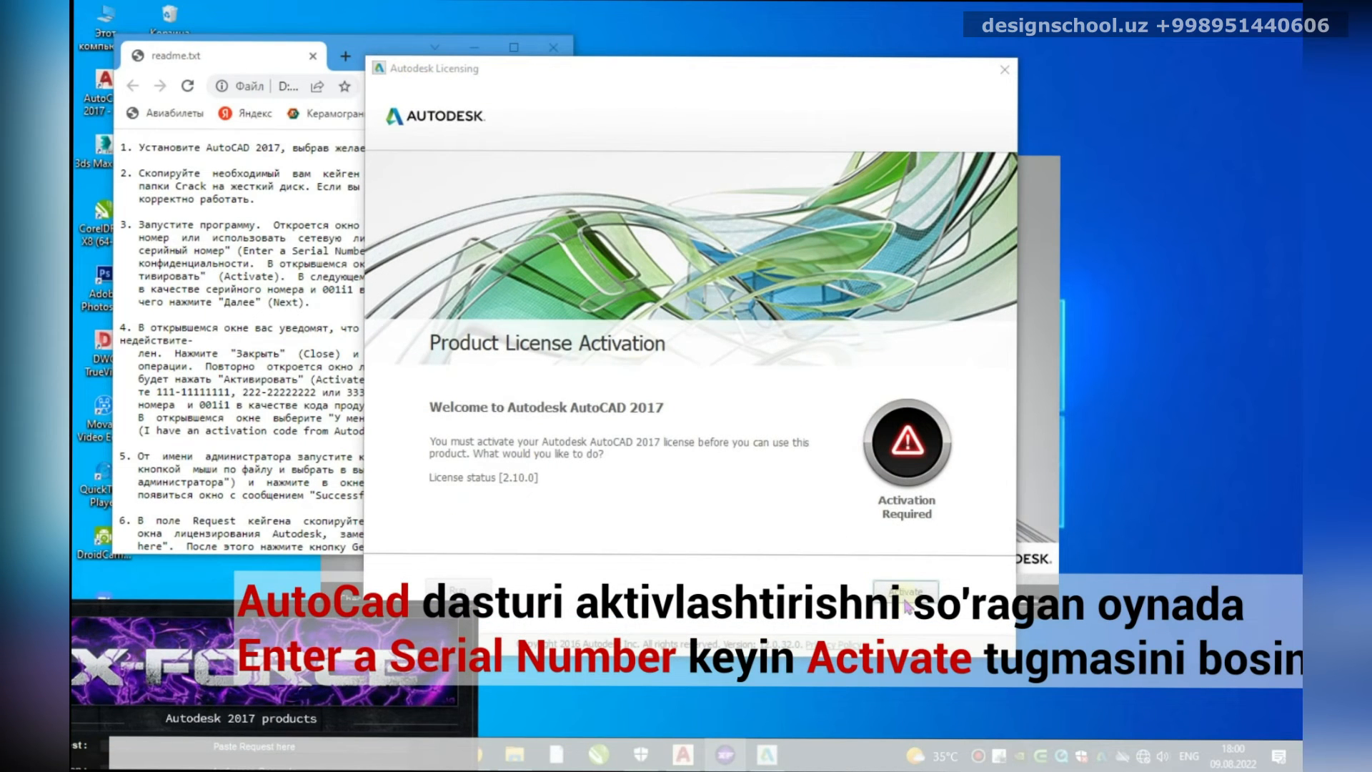
left_click(908, 600)
left_click(576, 353)
Step: Enter the readme's serial number and product key into the licensing form and continue
left_click(282, 56)
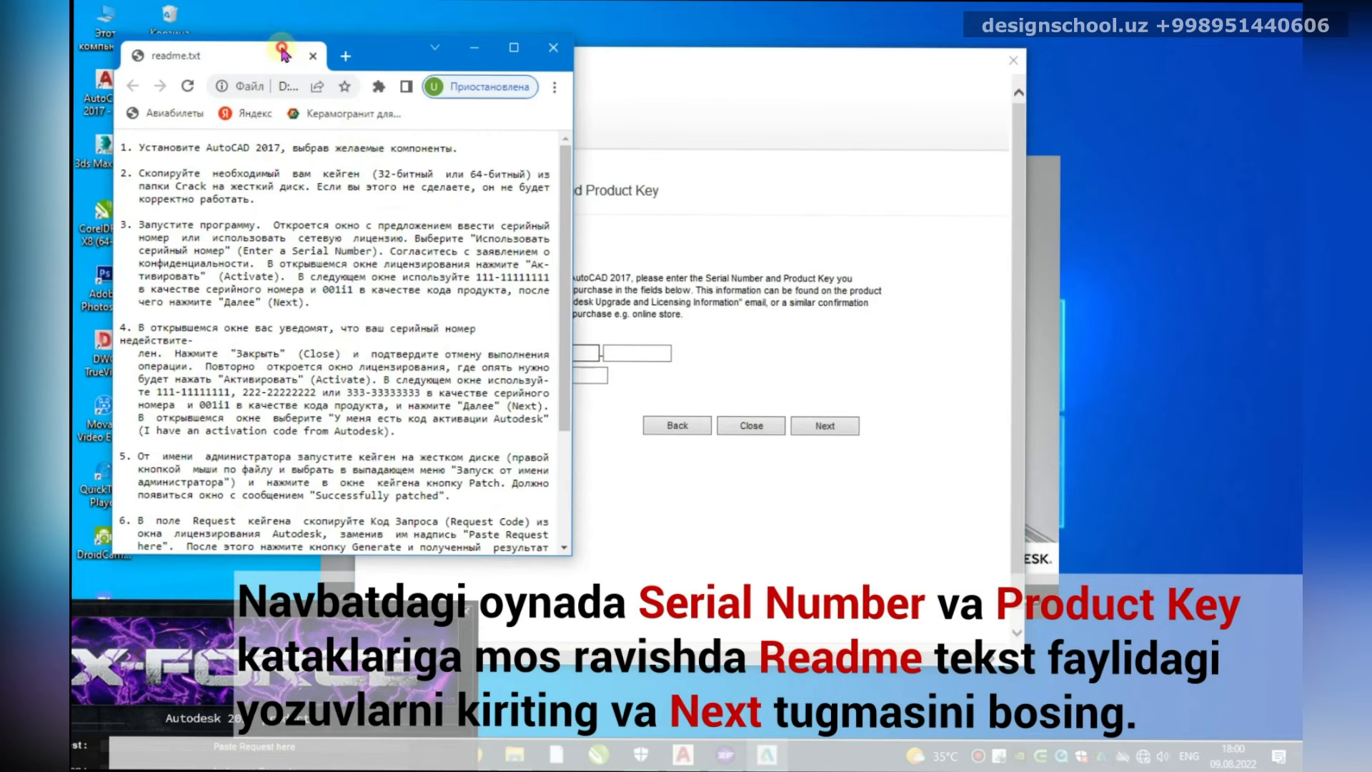
left_click_drag(479, 276, 544, 277)
left_click(581, 350)
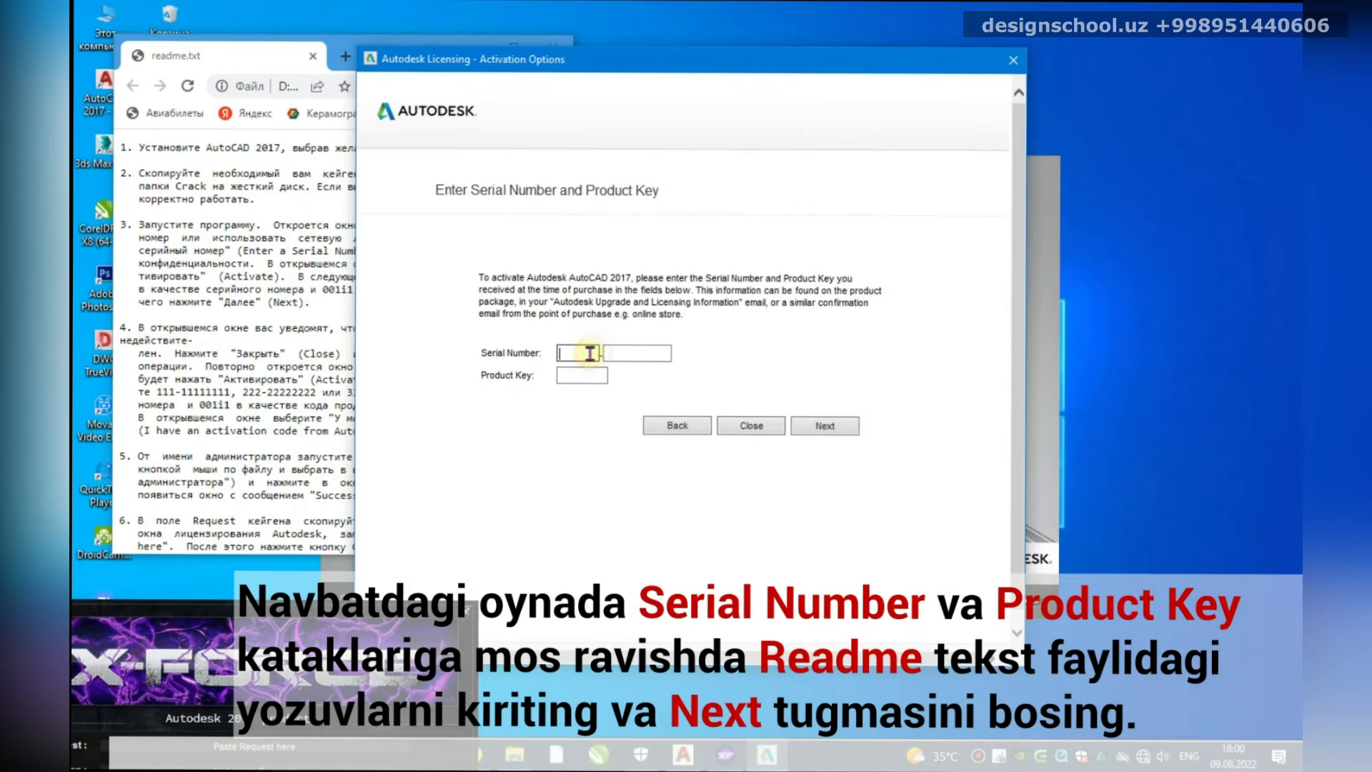
type("11111111")
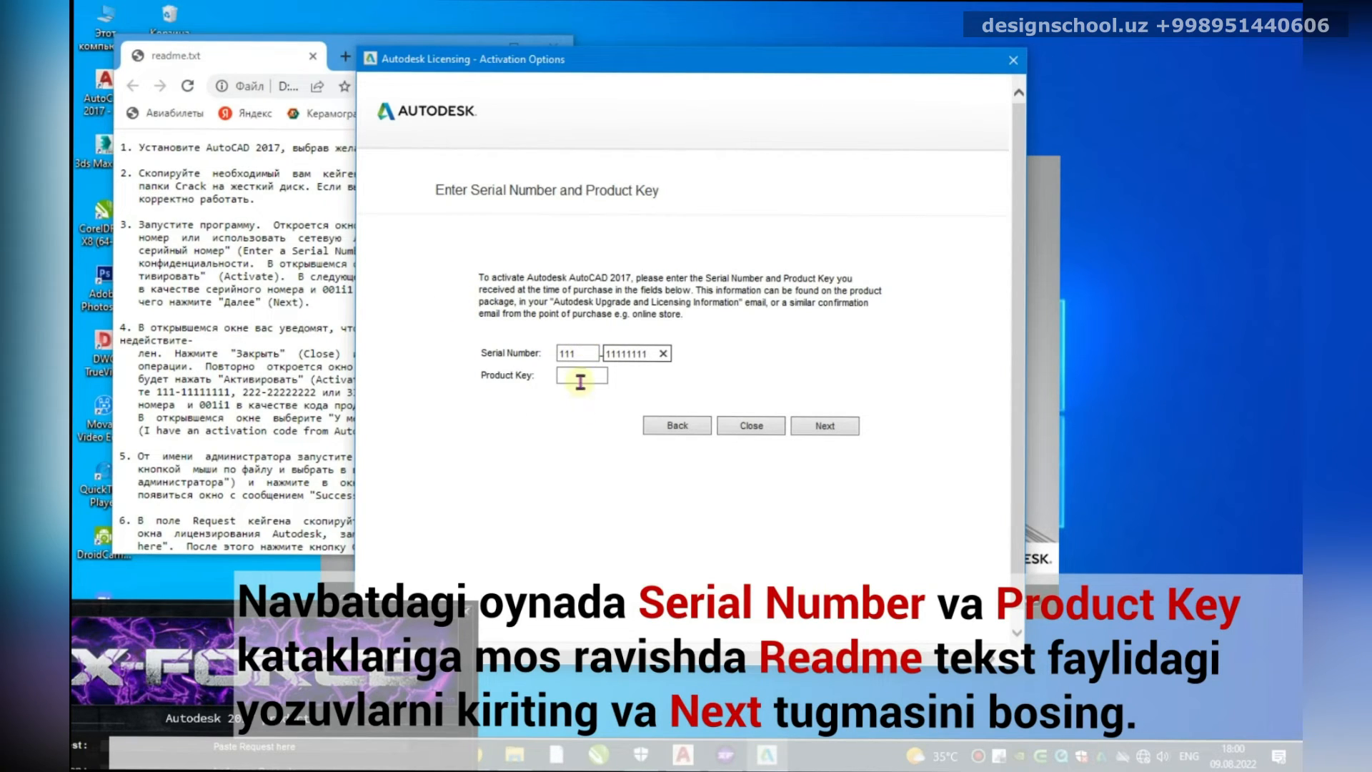
left_click_drag(323, 290, 353, 291)
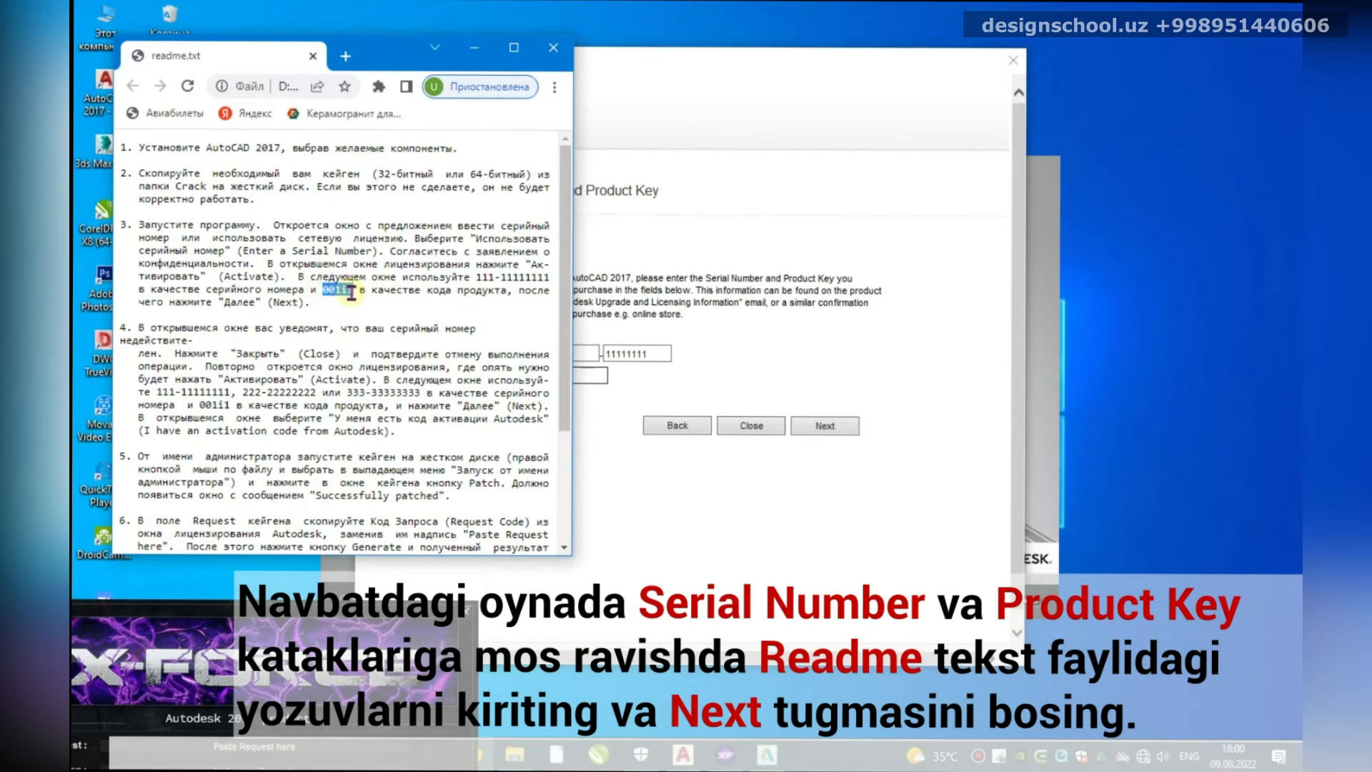
left_click(588, 376)
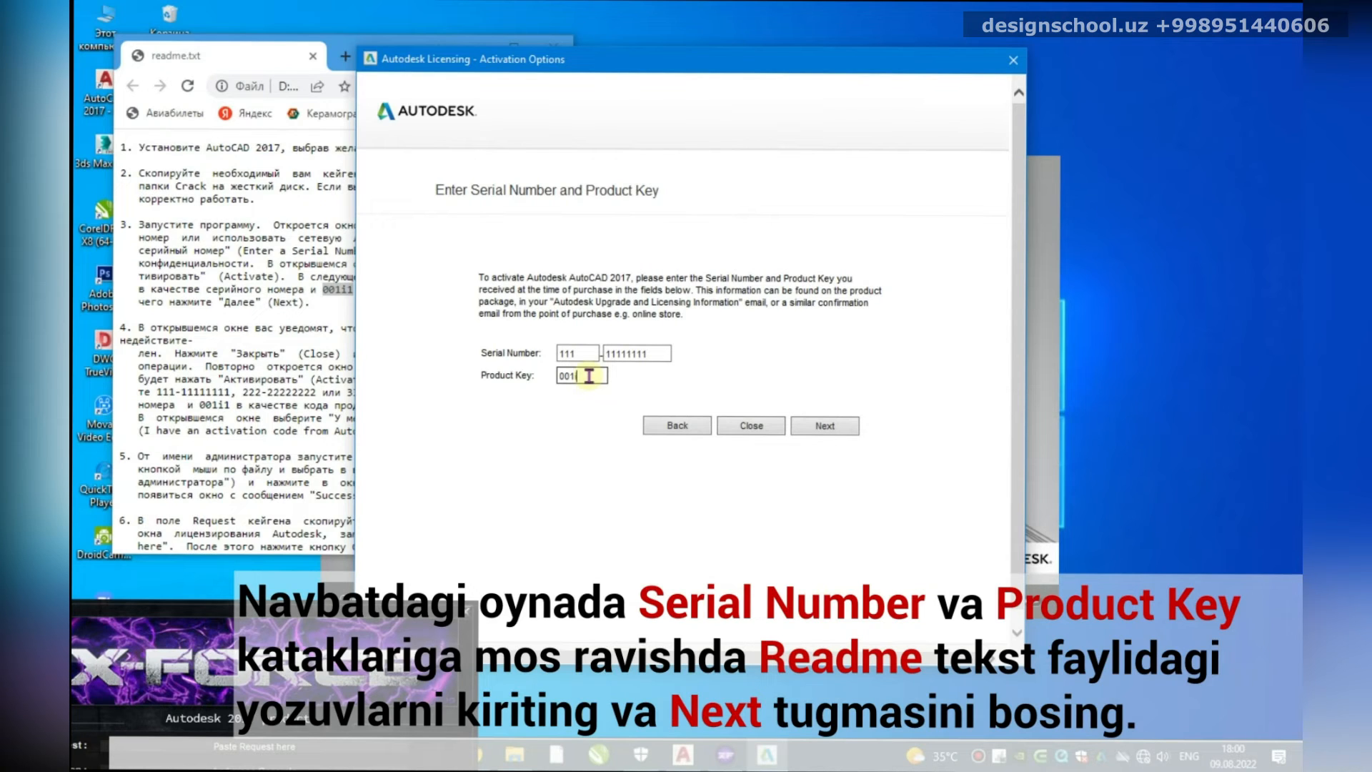
left_click(826, 428)
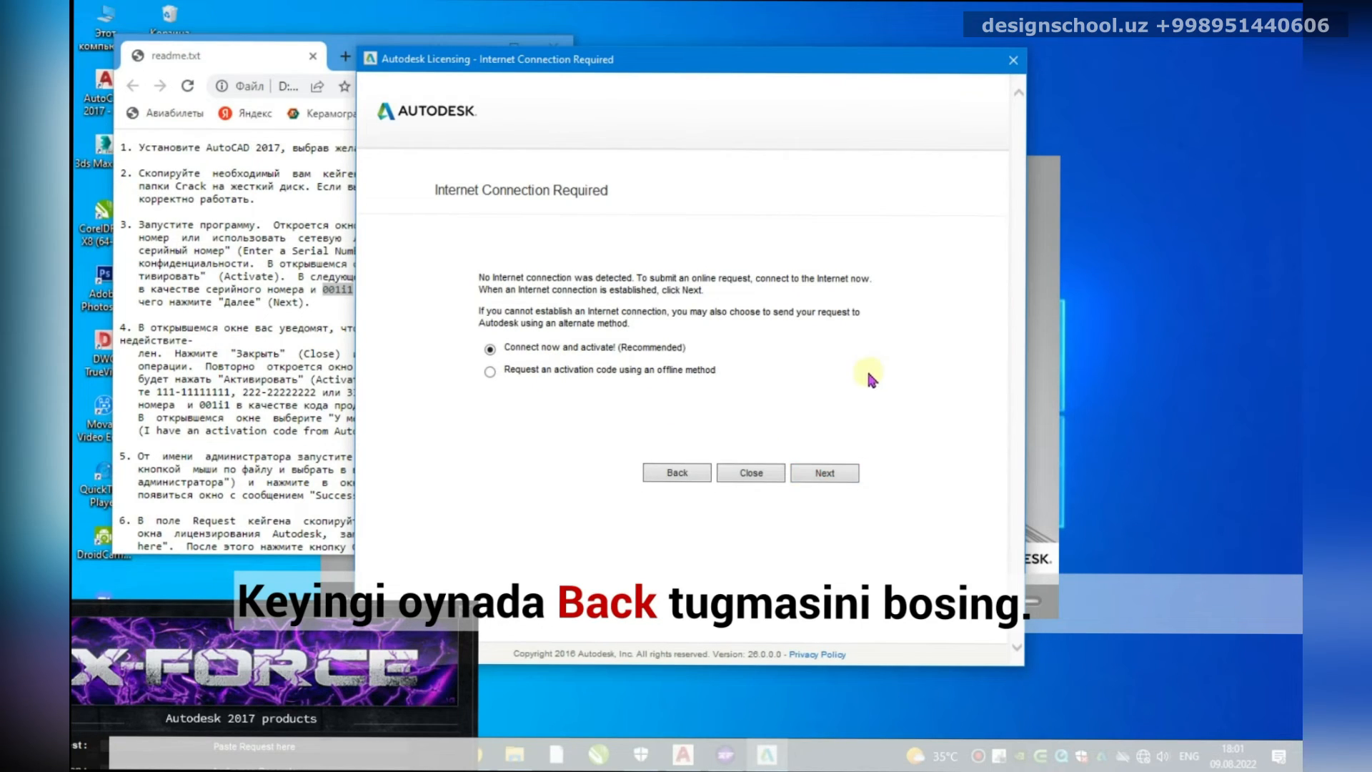
Step: Go back, choose 'I have an activation code from Autodesk', copy the request code, and show the keygen
left_click(676, 473)
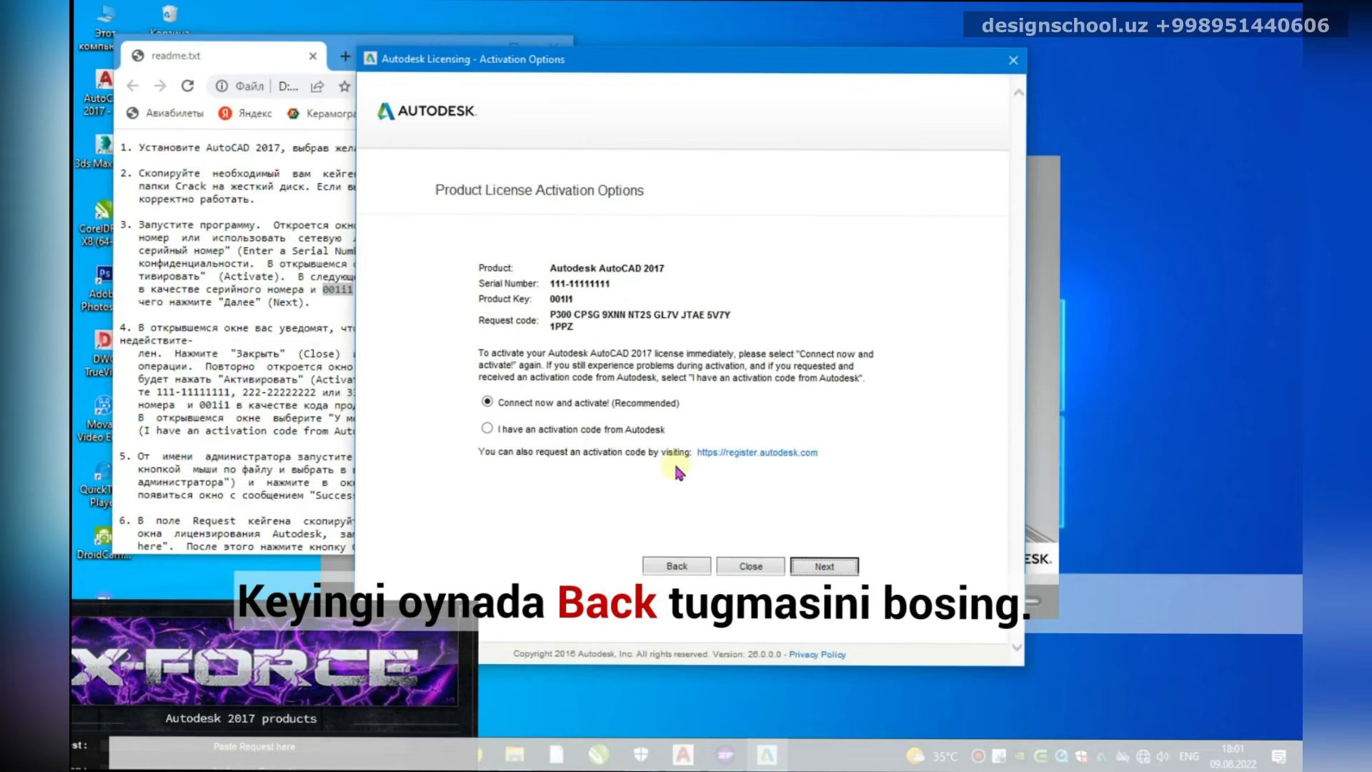
left_click(487, 429)
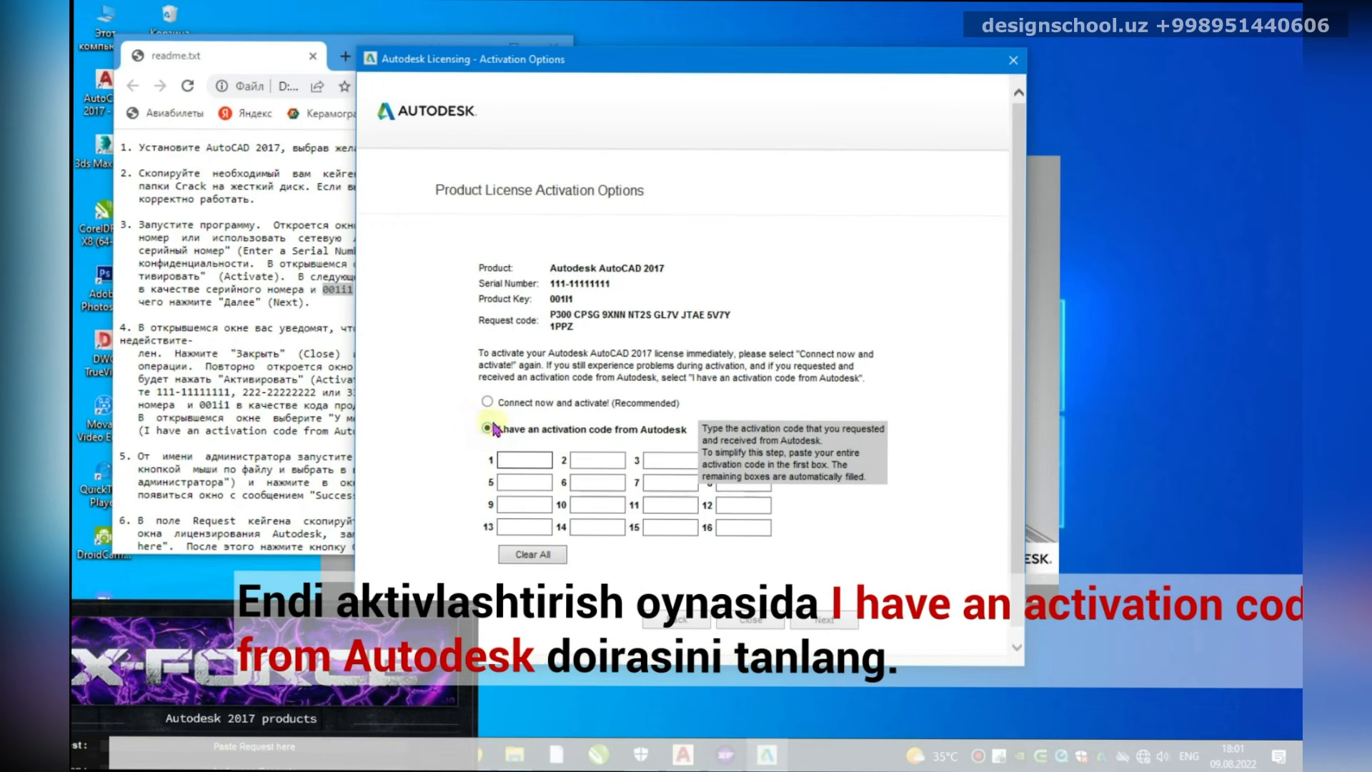
left_click_drag(550, 315, 583, 327)
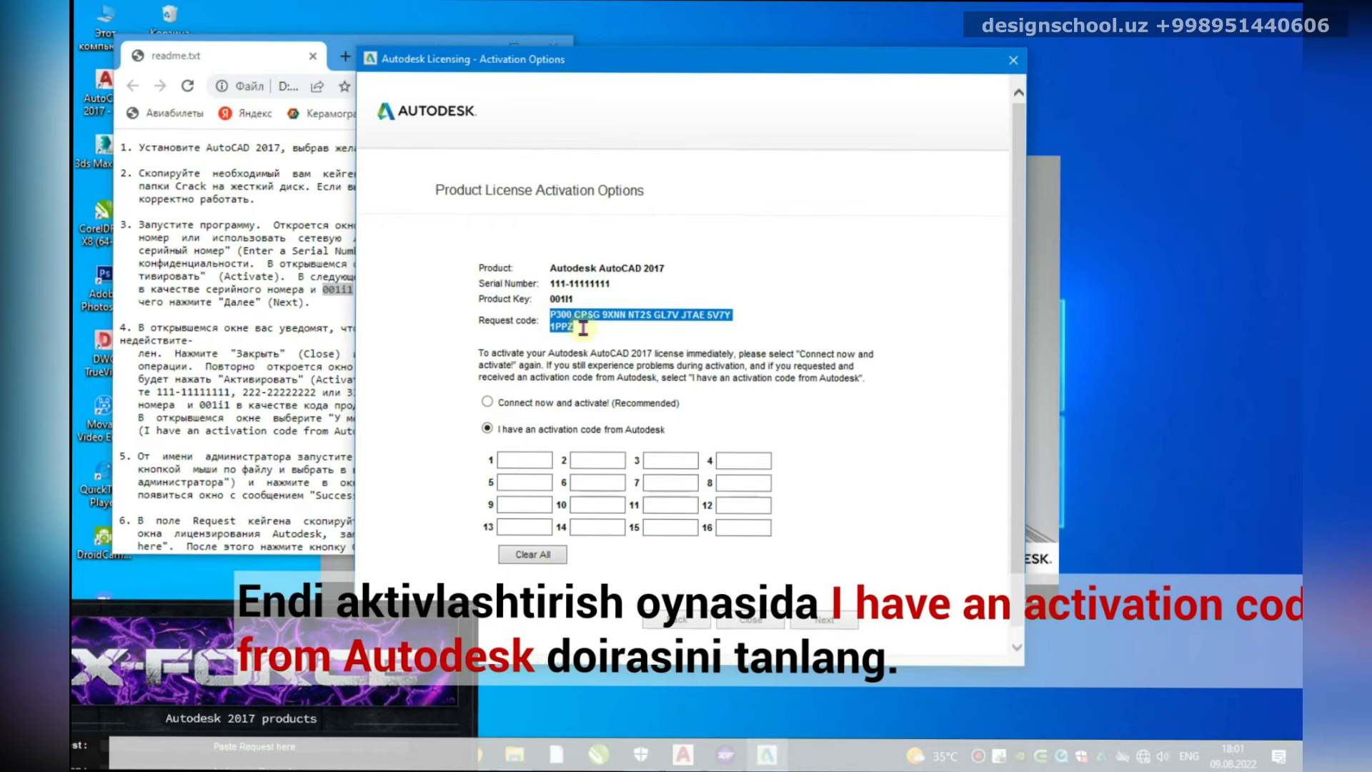
left_click(572, 315)
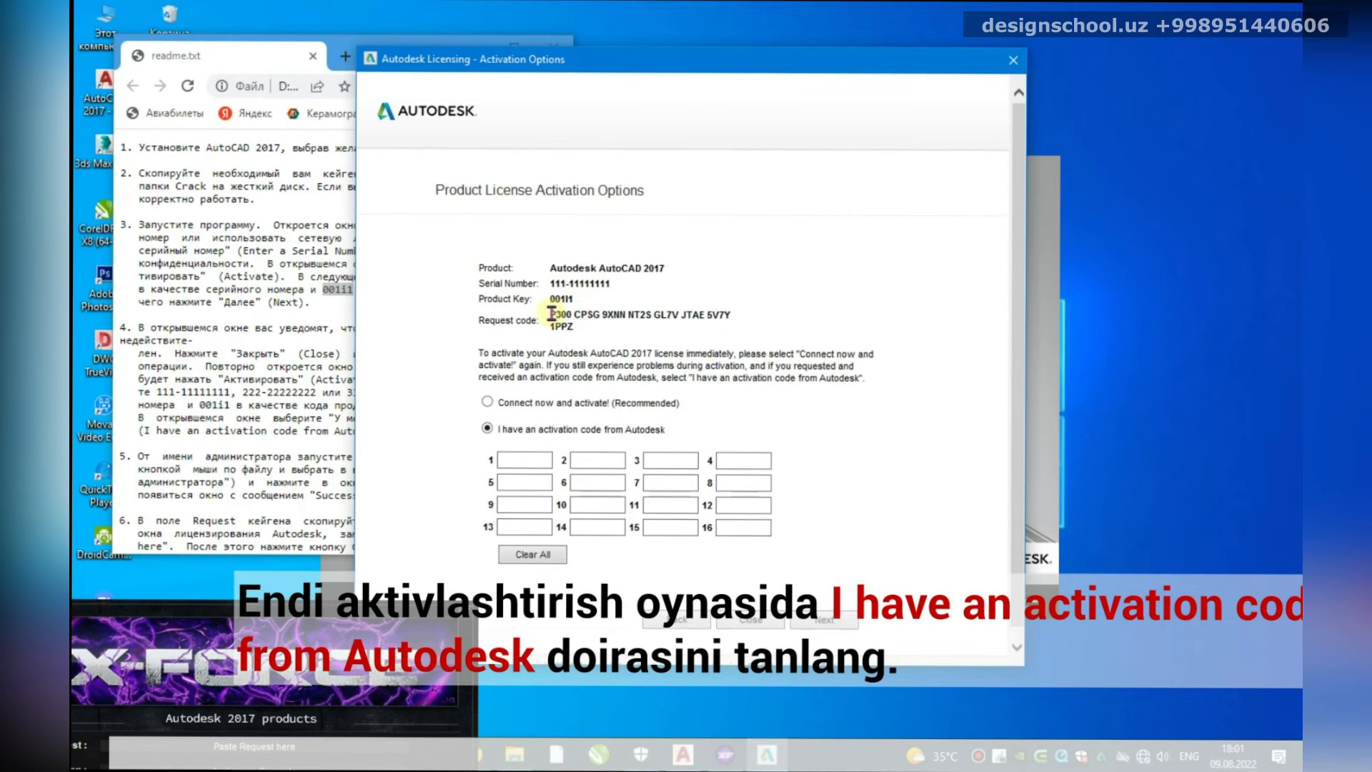
left_click_drag(551, 315, 574, 326)
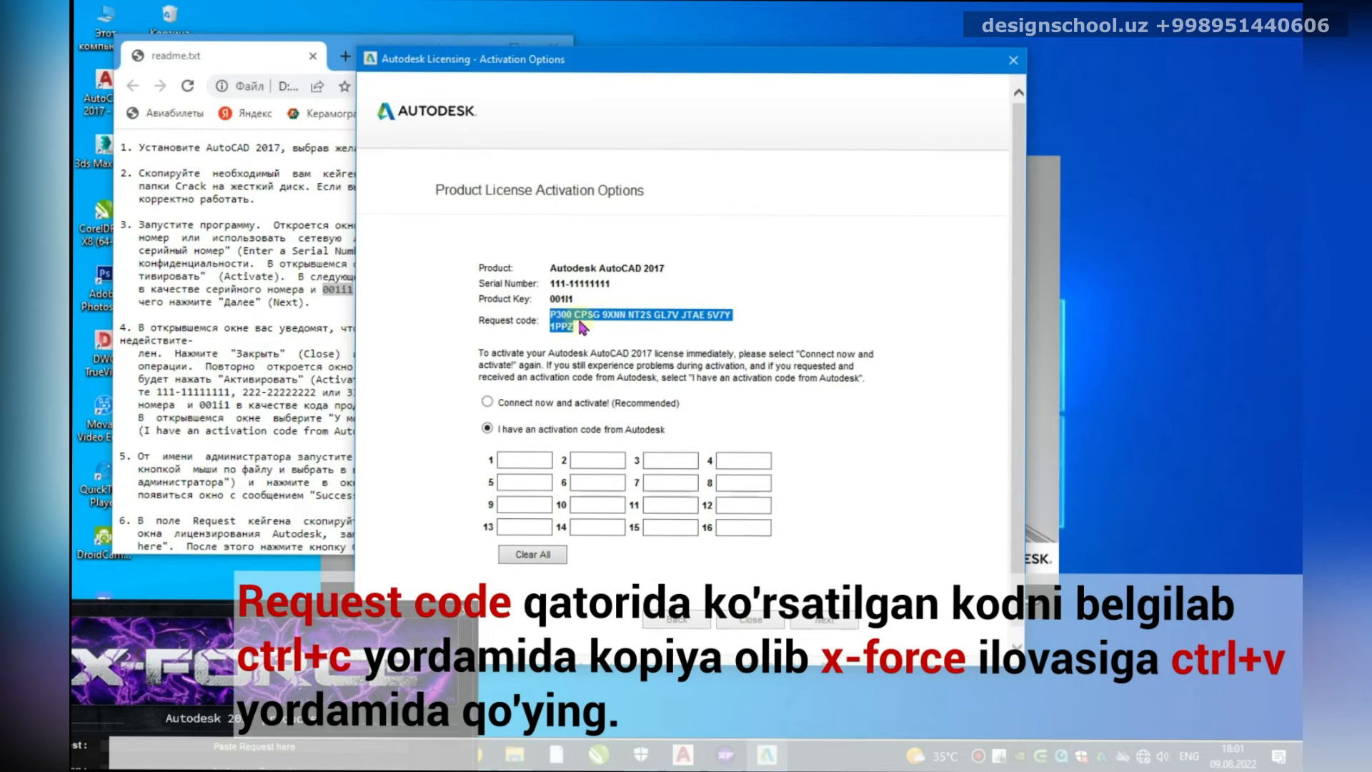
left_click(561, 319)
left_click_drag(551, 318, 604, 336)
key("ctrl+c")
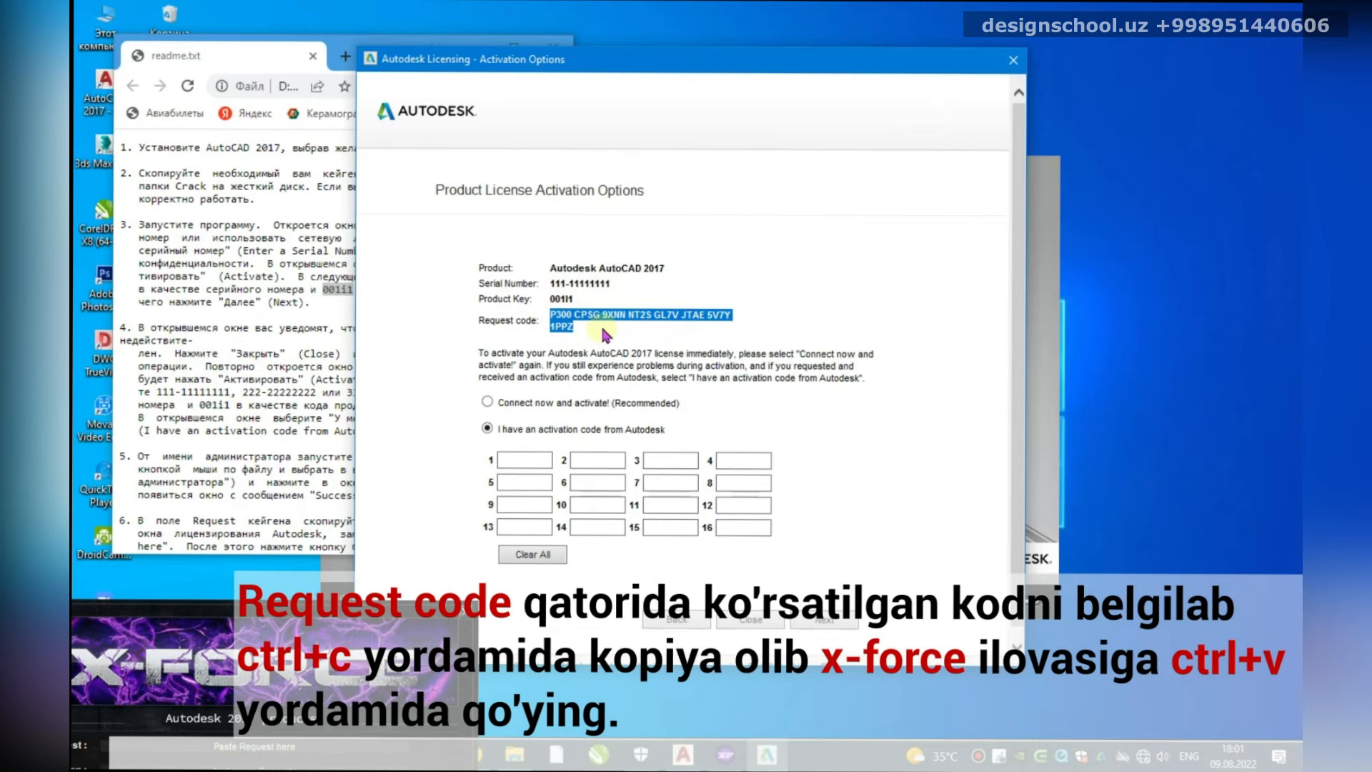
left_click_drag(315, 746, 439, 328)
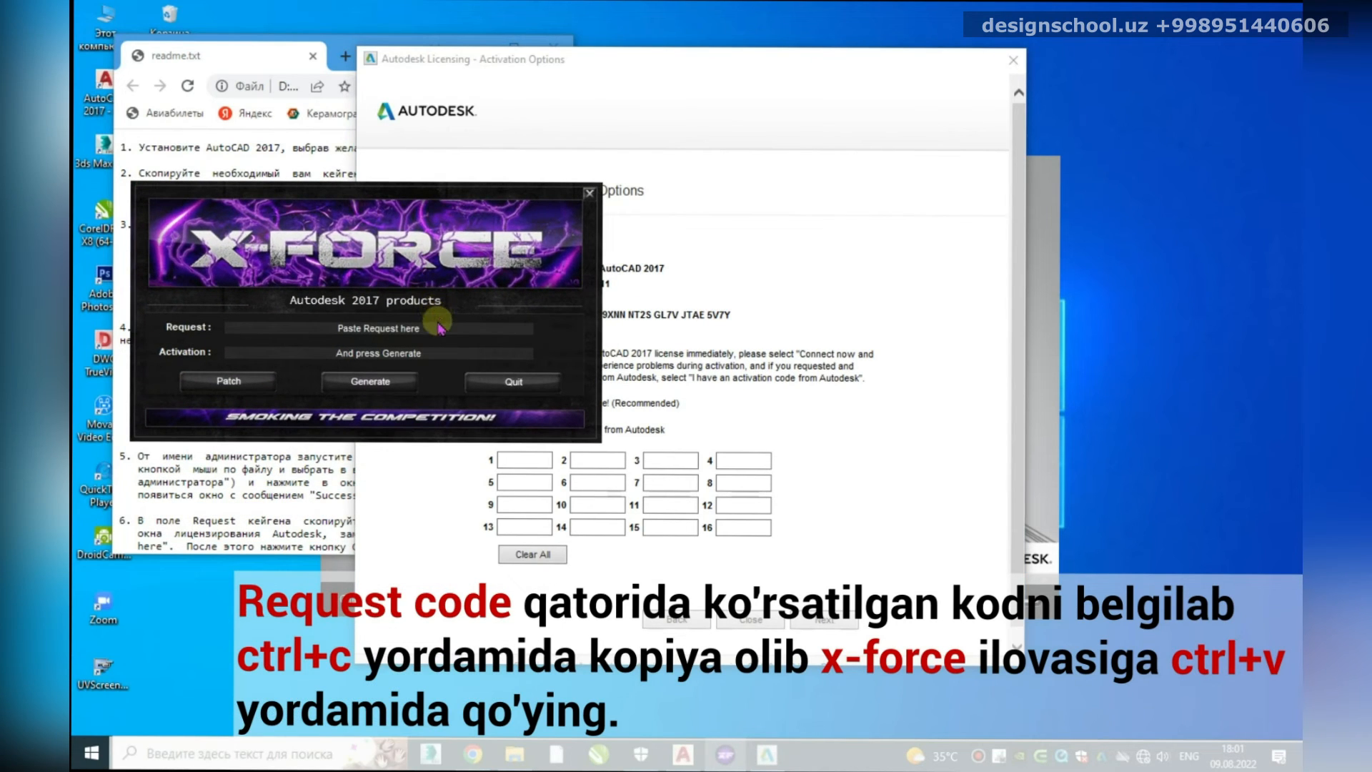
Step: Paste the request code into X-Force, generate an activation code, and apply the patch
triple_click(439, 328)
key("ctrl+v")
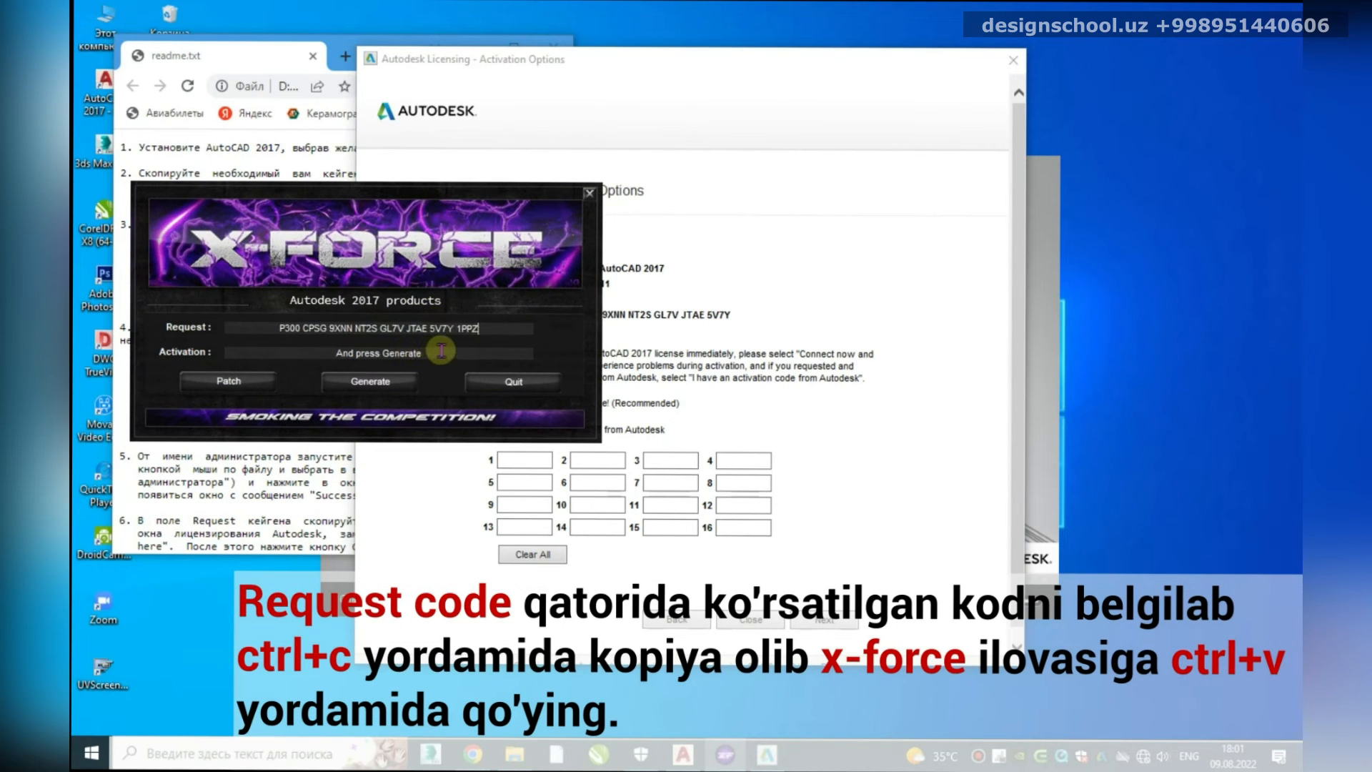
left_click(364, 381)
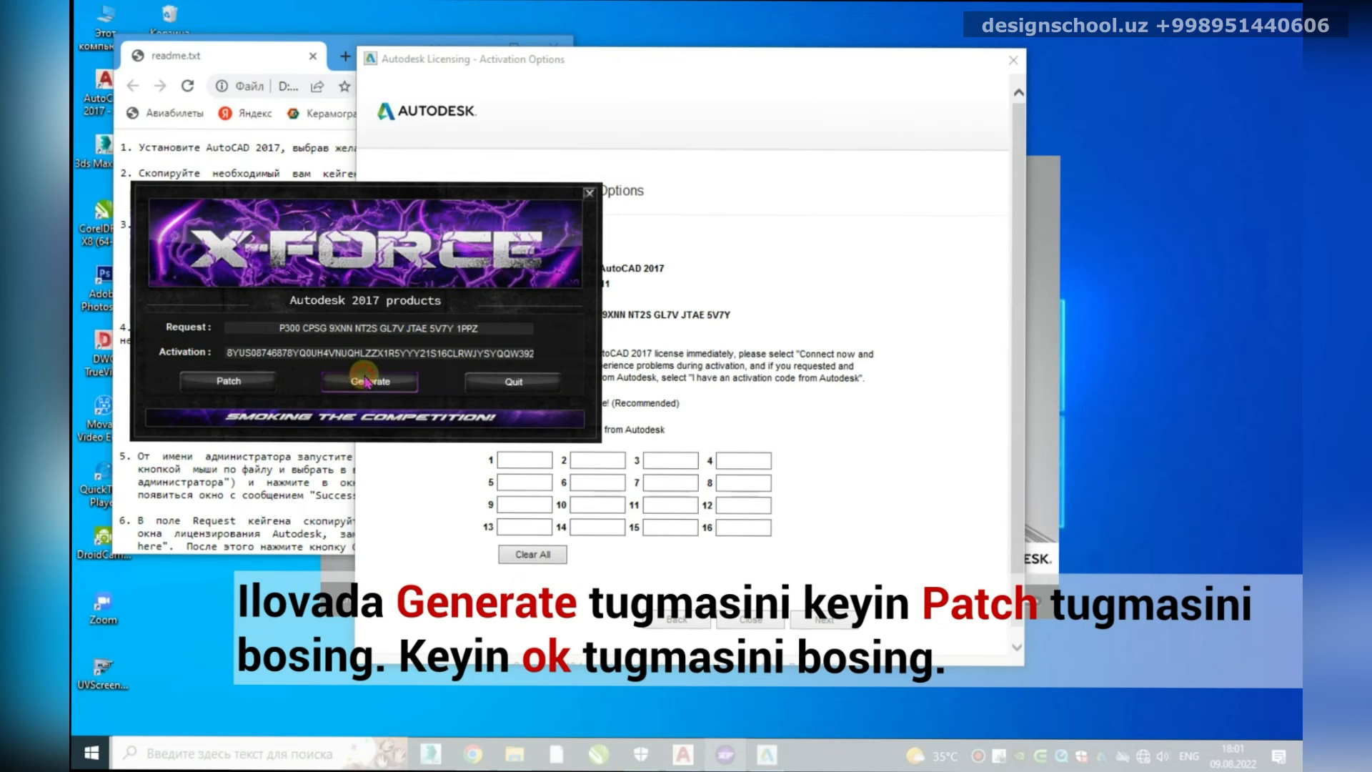
left_click(229, 384)
left_click(718, 431)
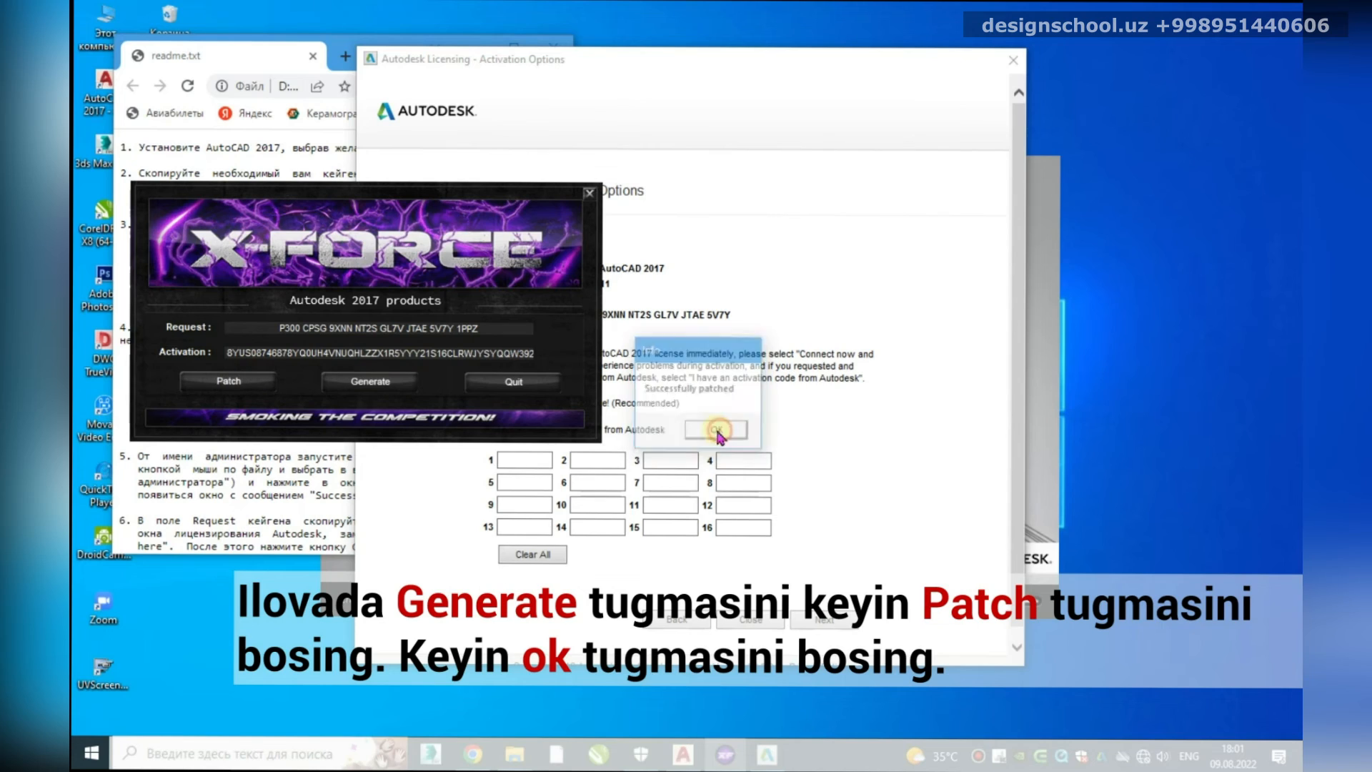
Step: Paste the generated activation code into AutoCAD's first code box, submit, and finish the wizard
double_click(264, 353)
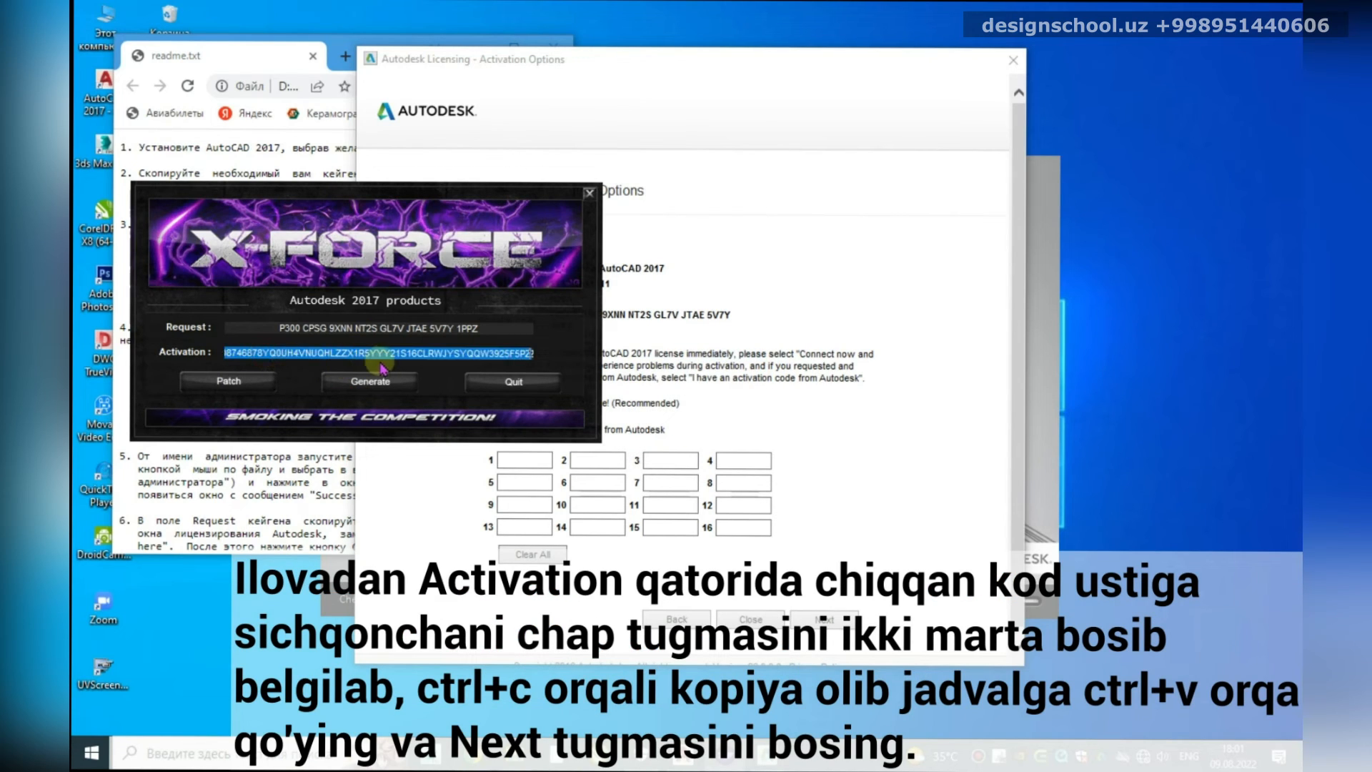
left_click(514, 460)
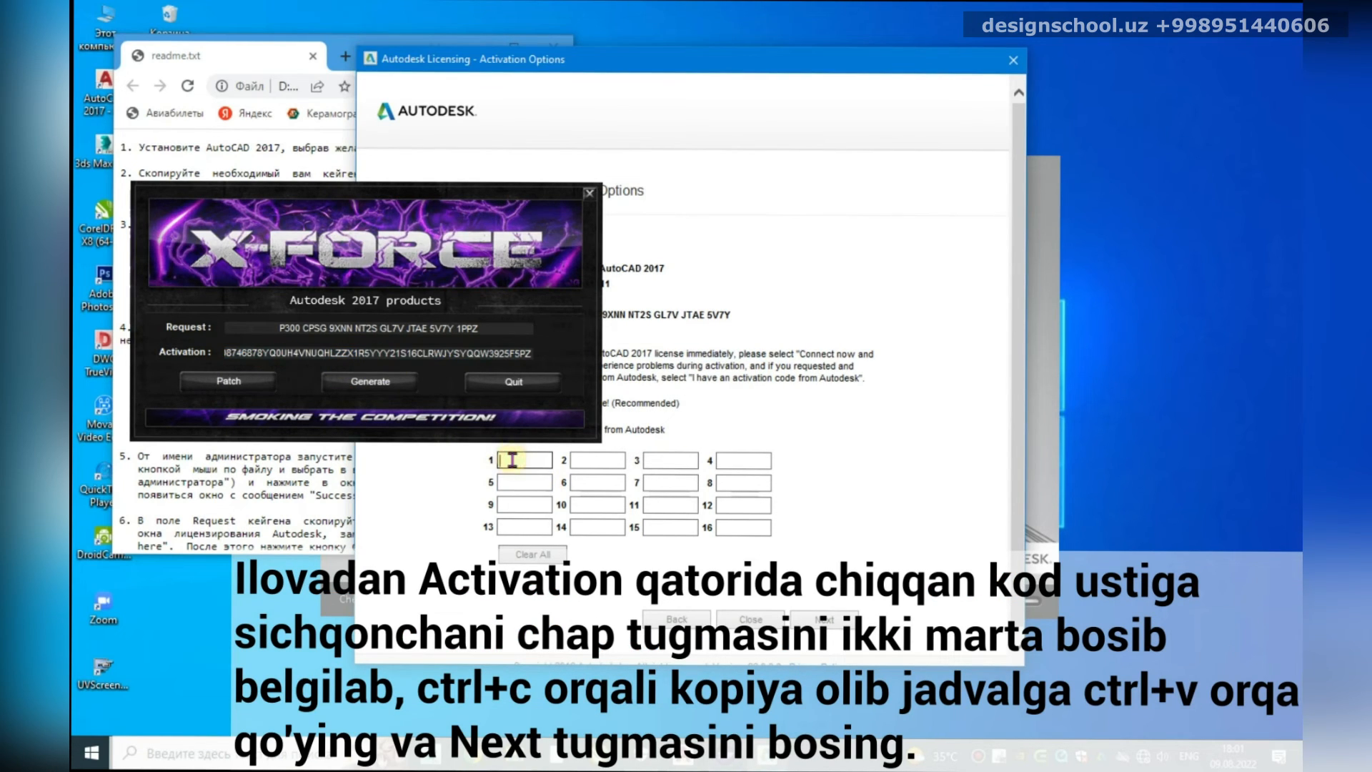
left_click_drag(445, 193, 228, 540)
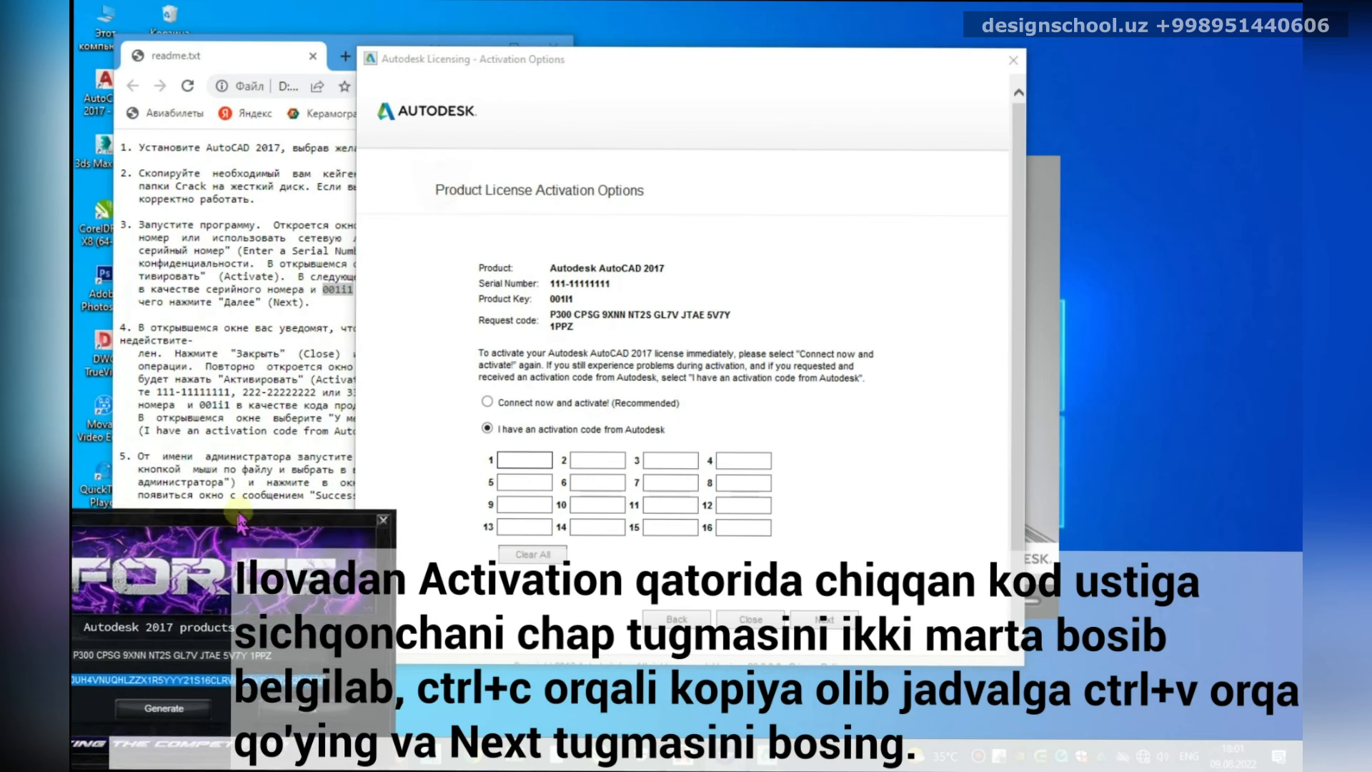
left_click(522, 458)
key("ctrl+v")
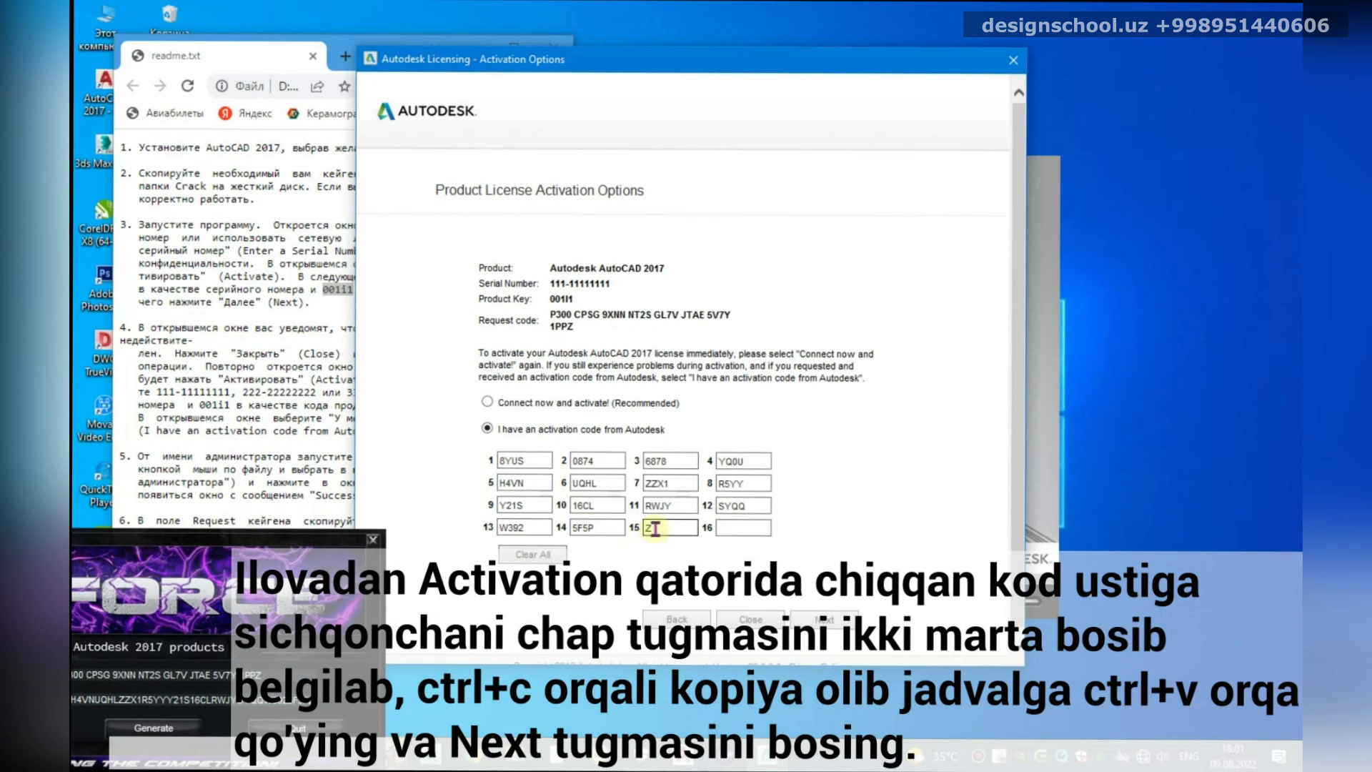
left_click(840, 626)
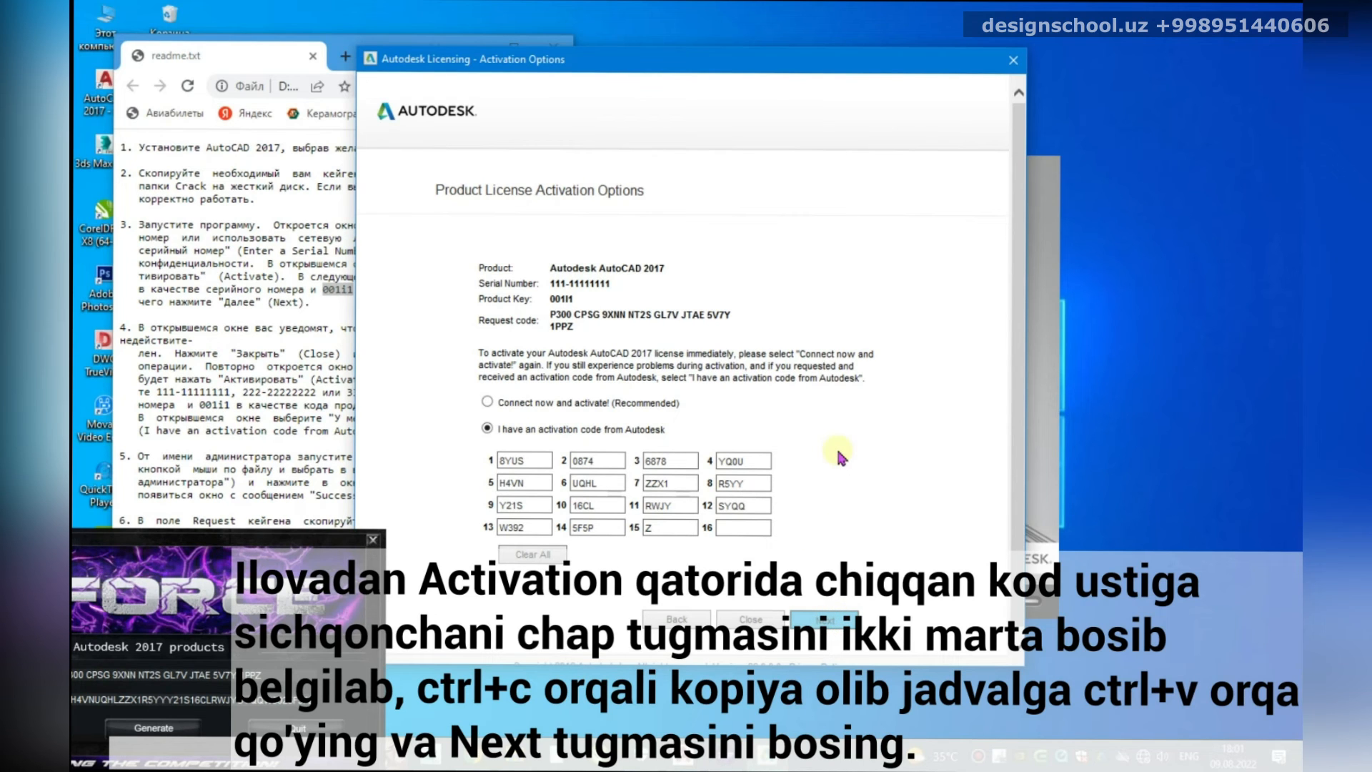
left_click(829, 622)
left_click(893, 538)
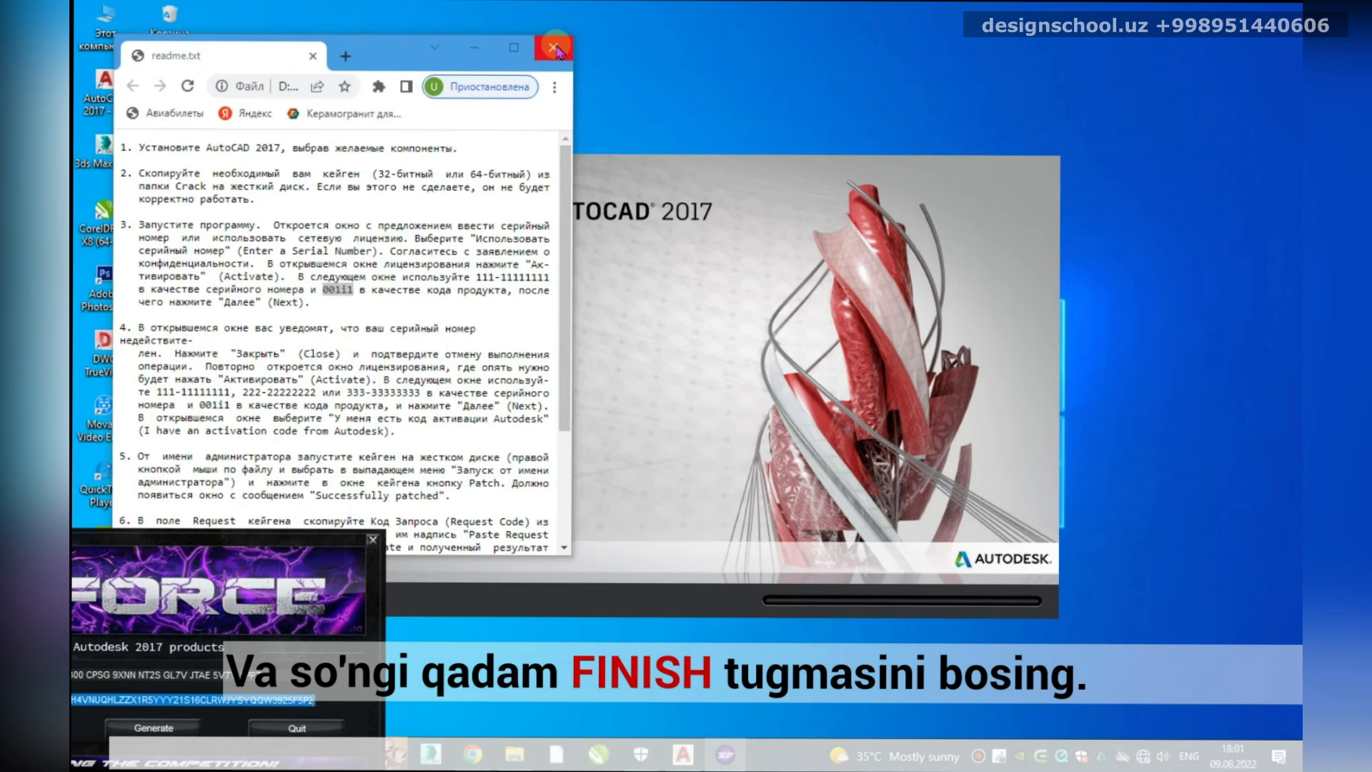
Step: Close the readme browser and keygen, then create a new drawing from the acadiso template
left_click(554, 46)
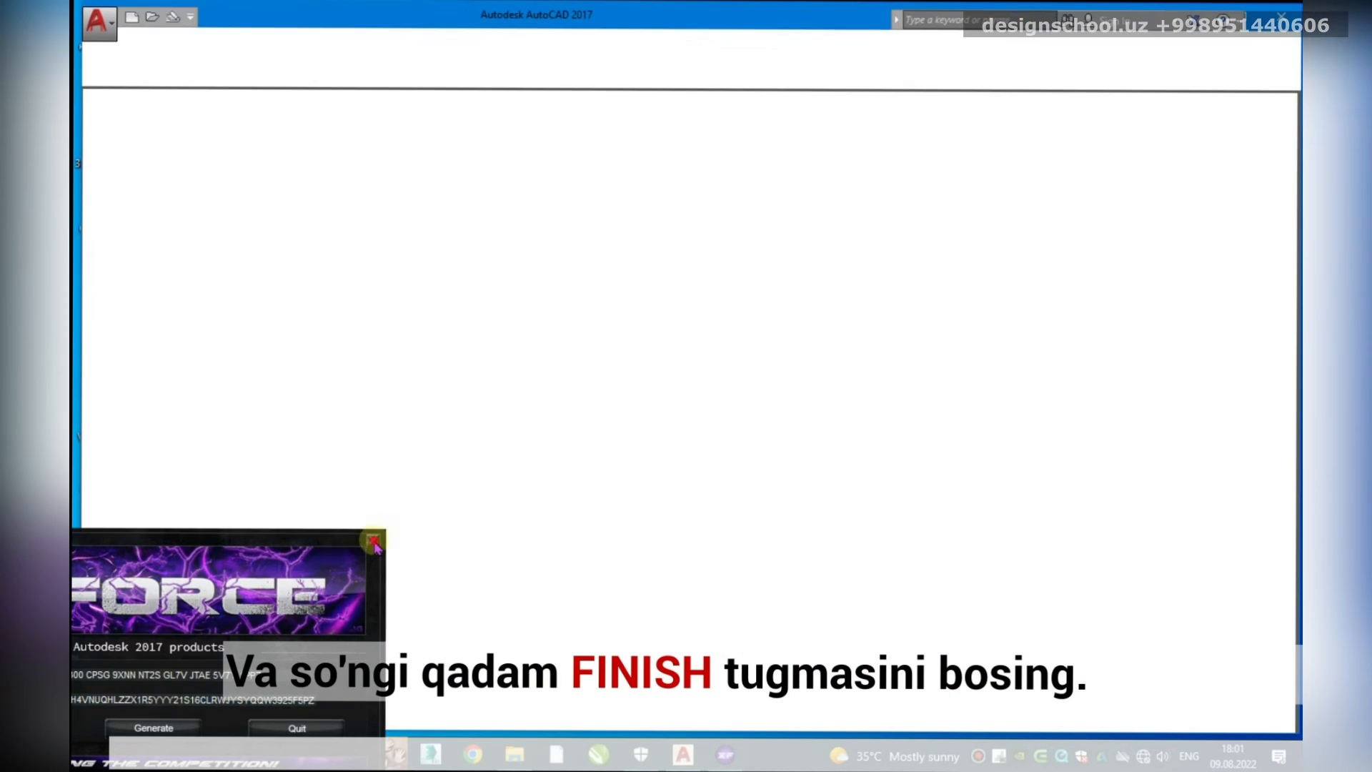
left_click(373, 540)
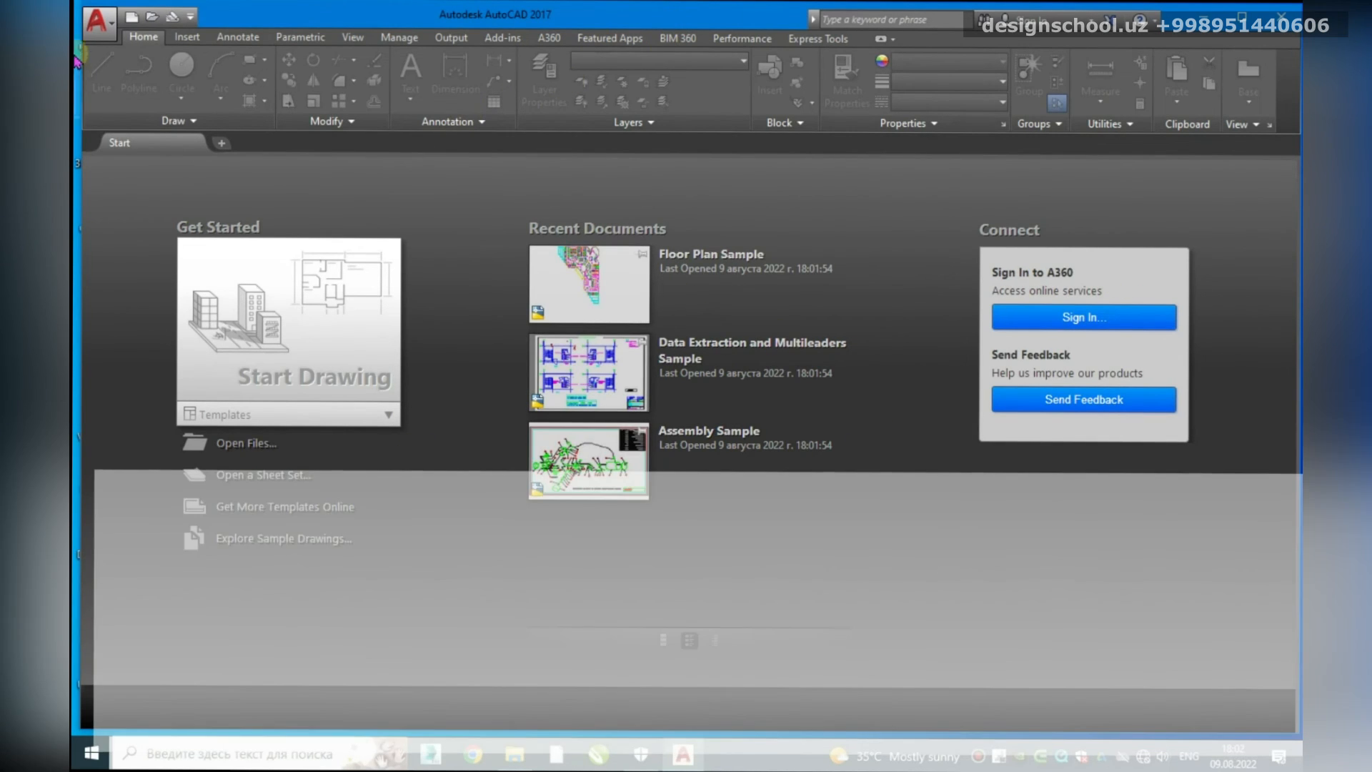
left_click(102, 33)
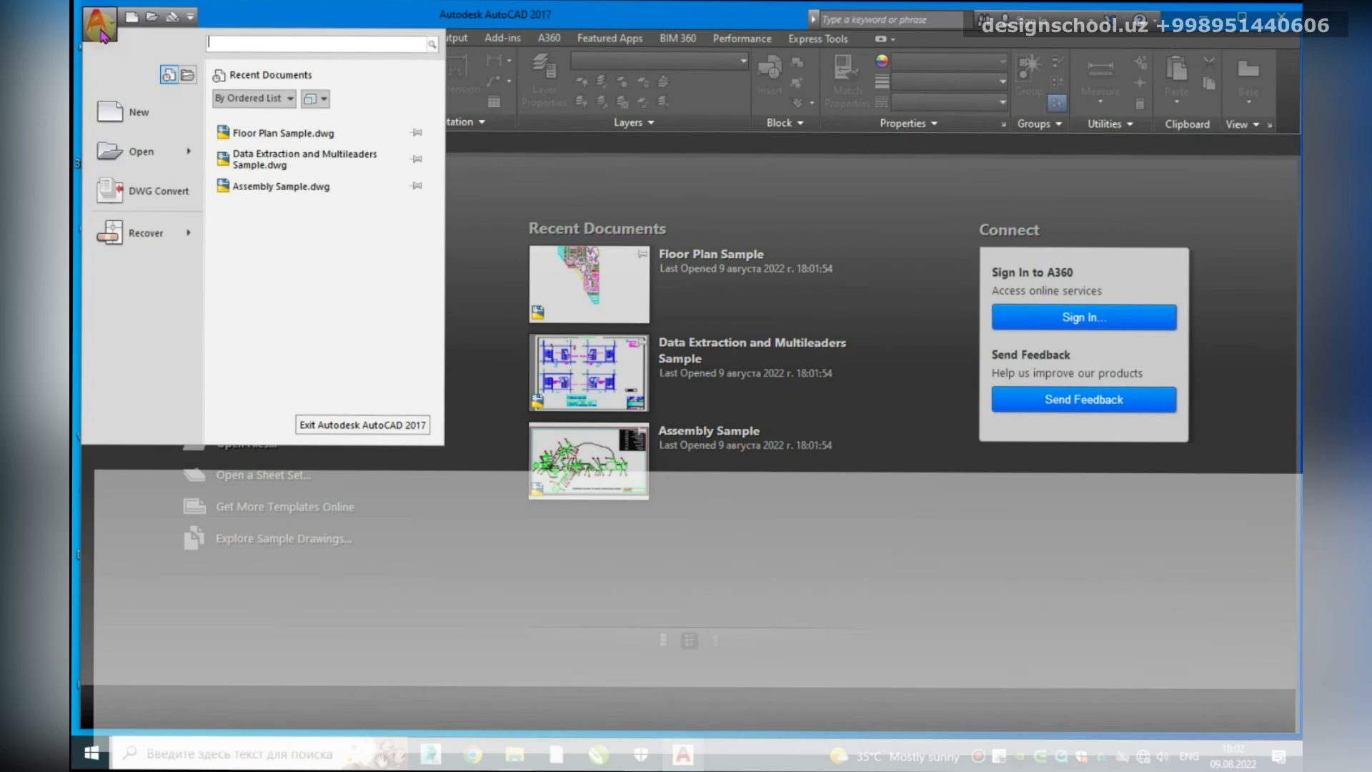
left_click(146, 116)
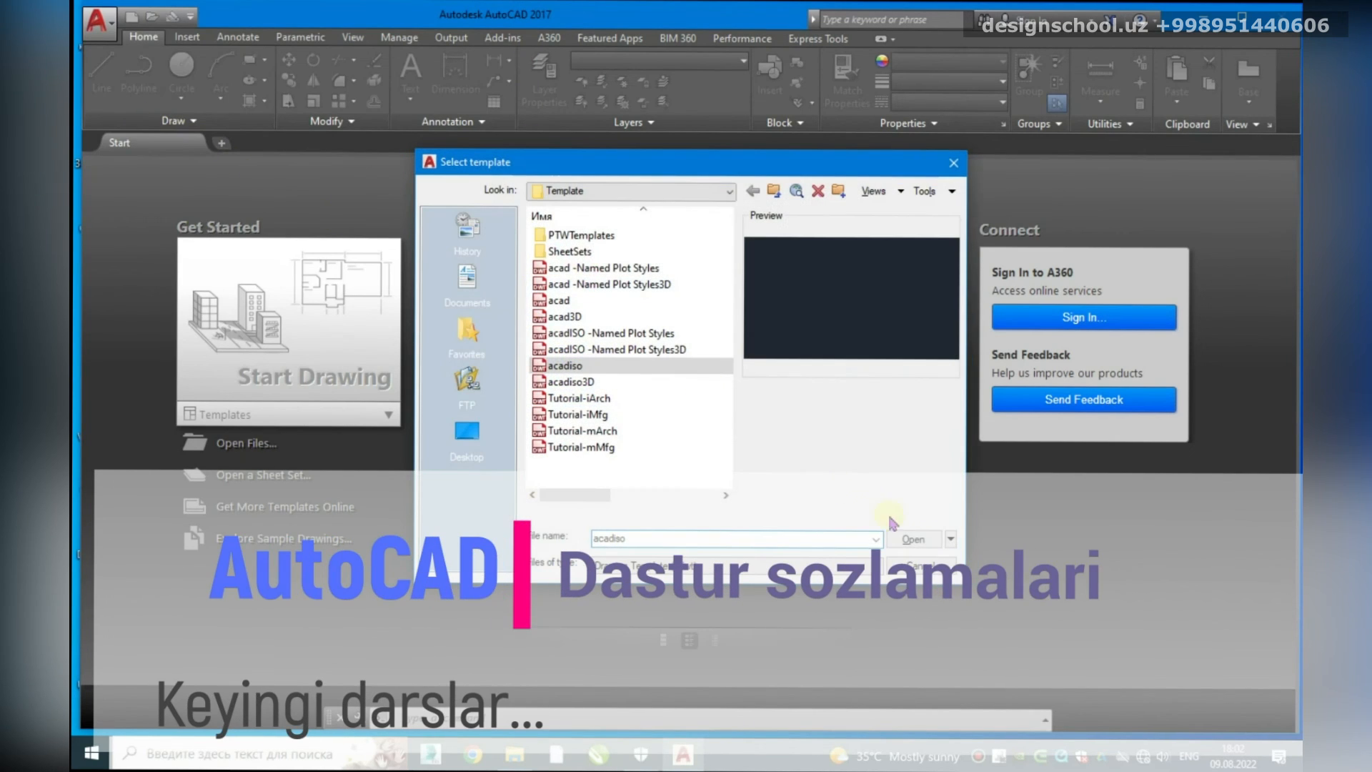
left_click(951, 539)
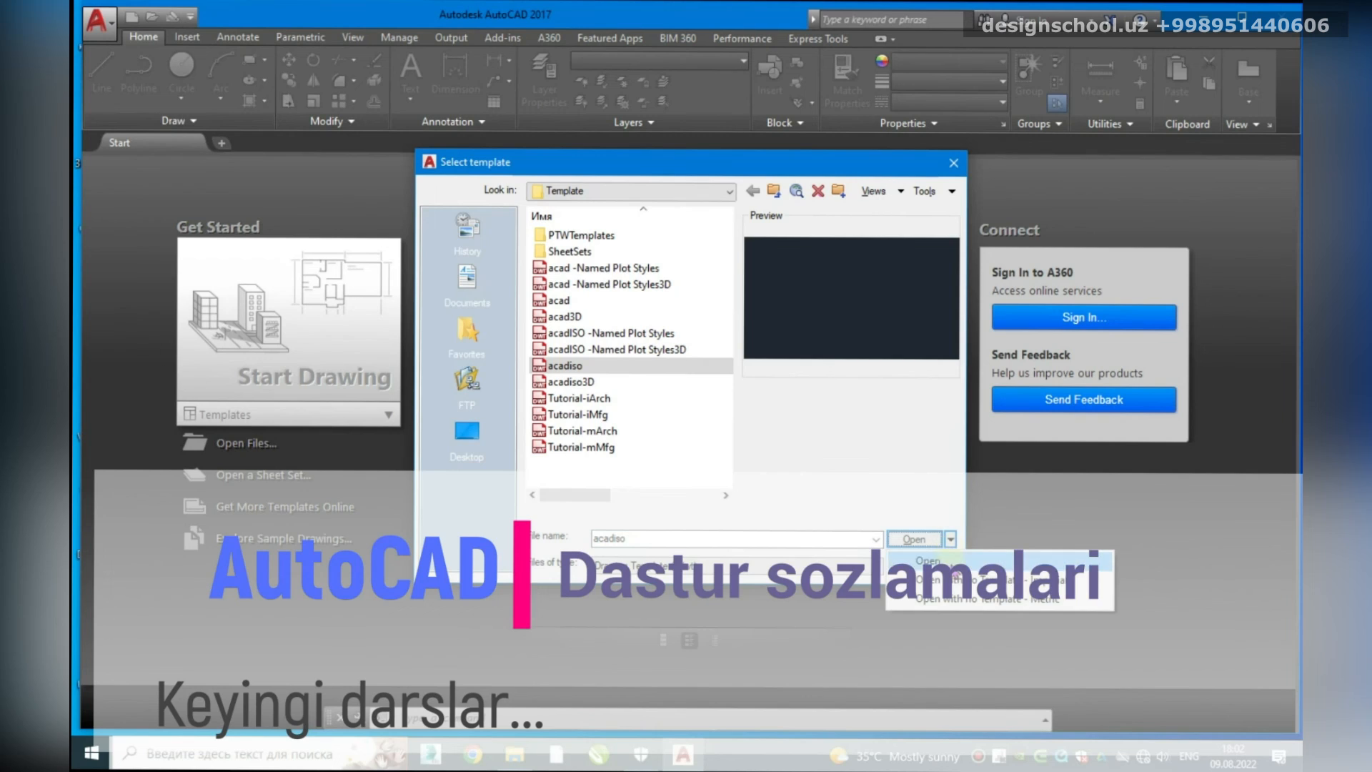
left_click(959, 600)
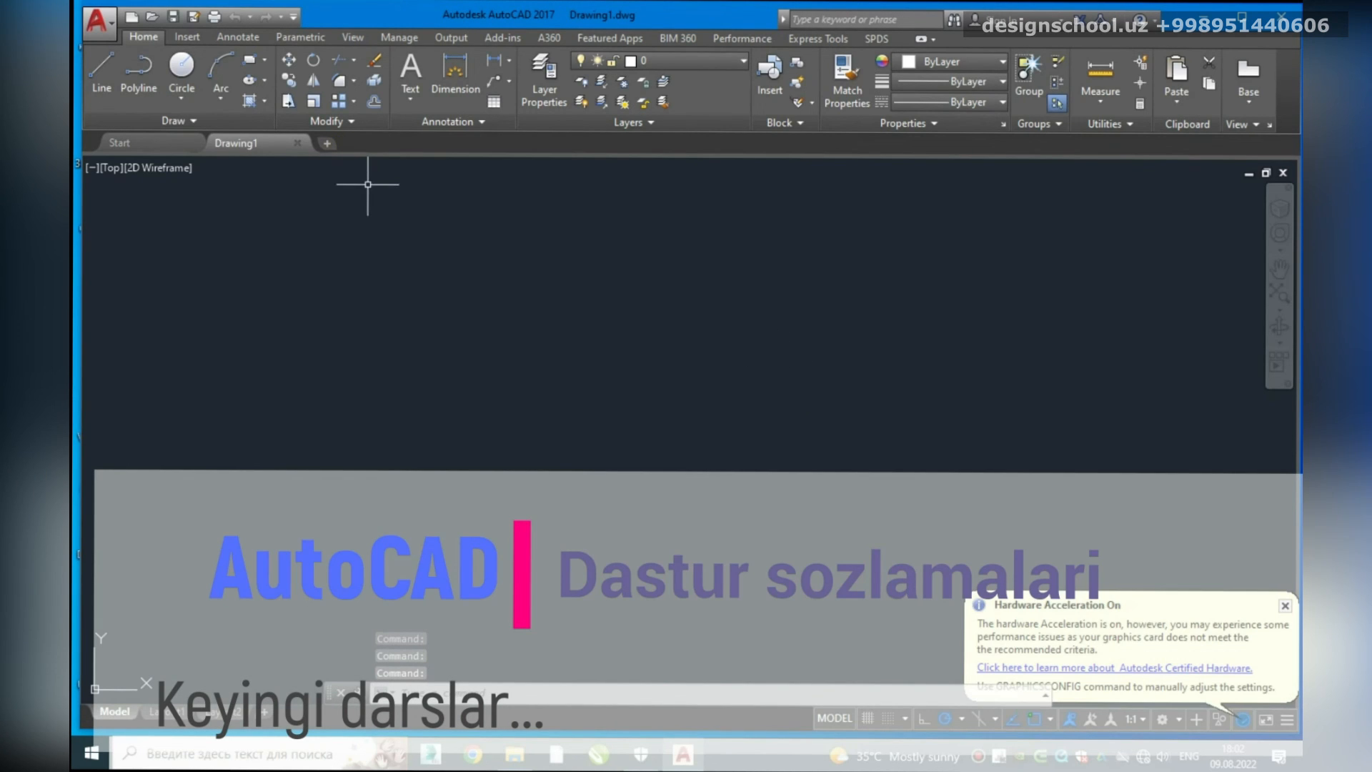
Step: Dismiss the hardware acceleration notice, add Workspace to the Quick Access Toolbar, and pick AutoCAD Classic
left_click(1287, 606)
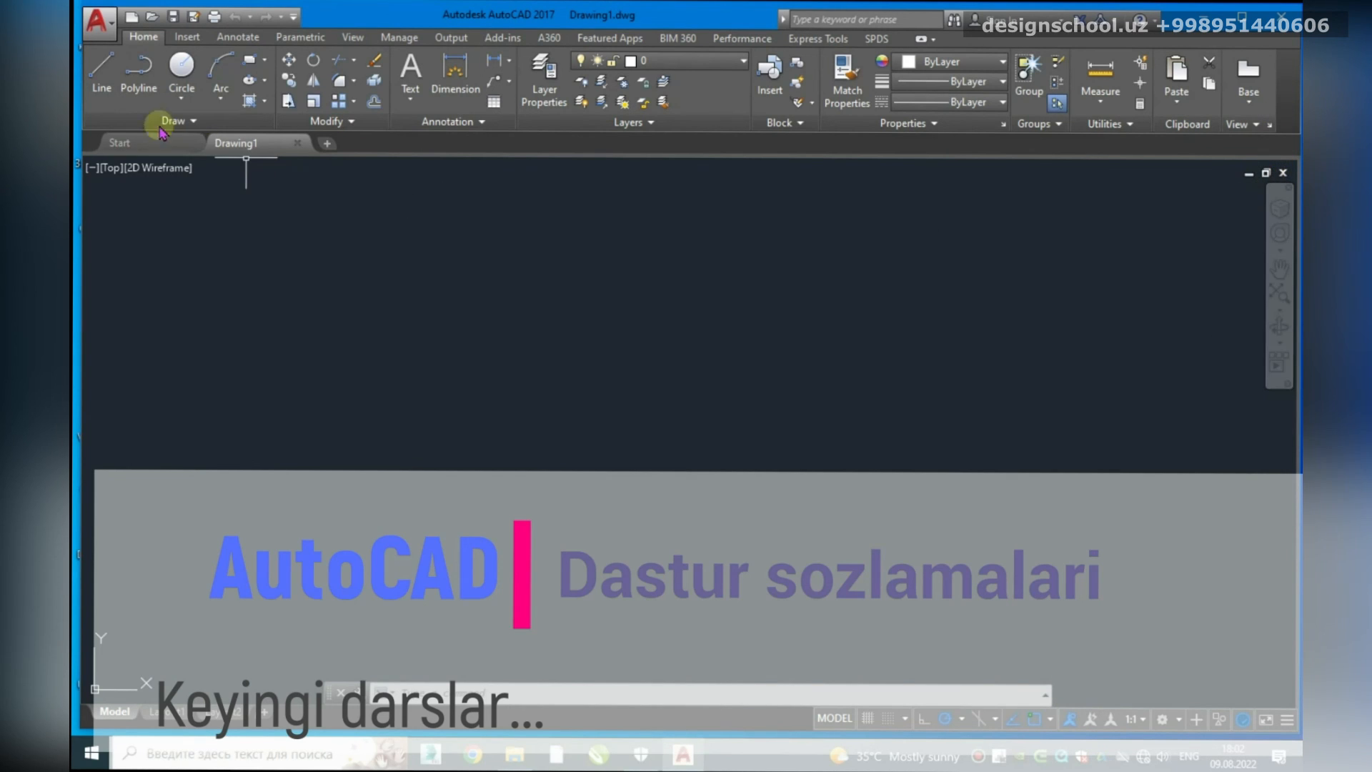
left_click(293, 18)
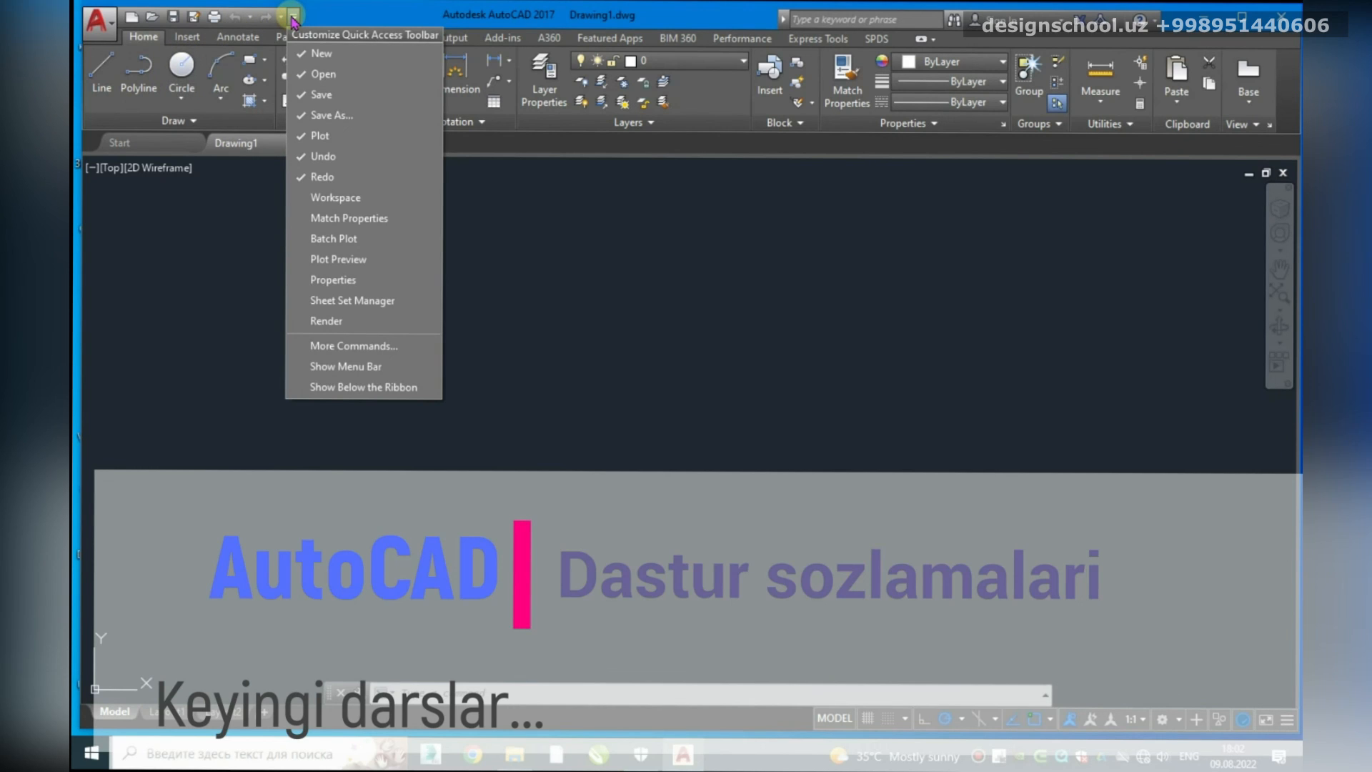
left_click(301, 199)
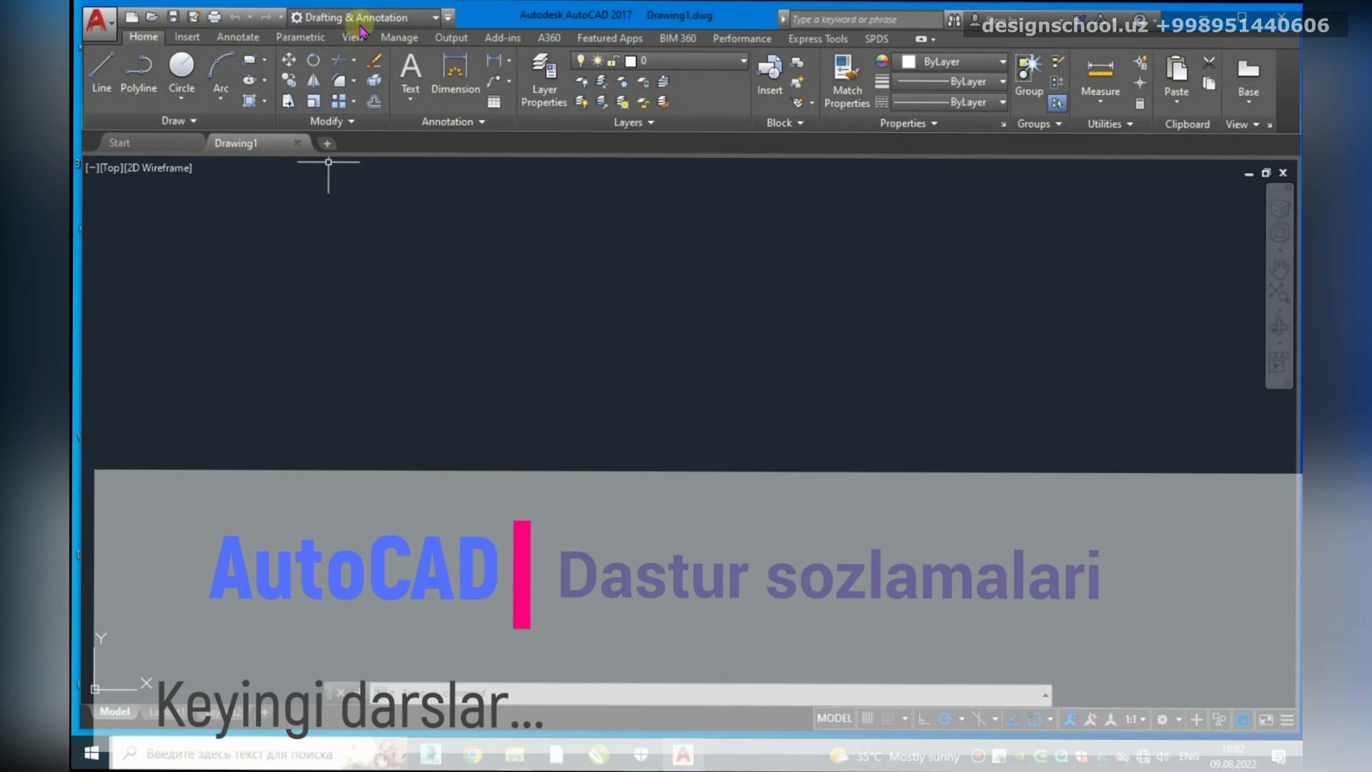
left_click(433, 18)
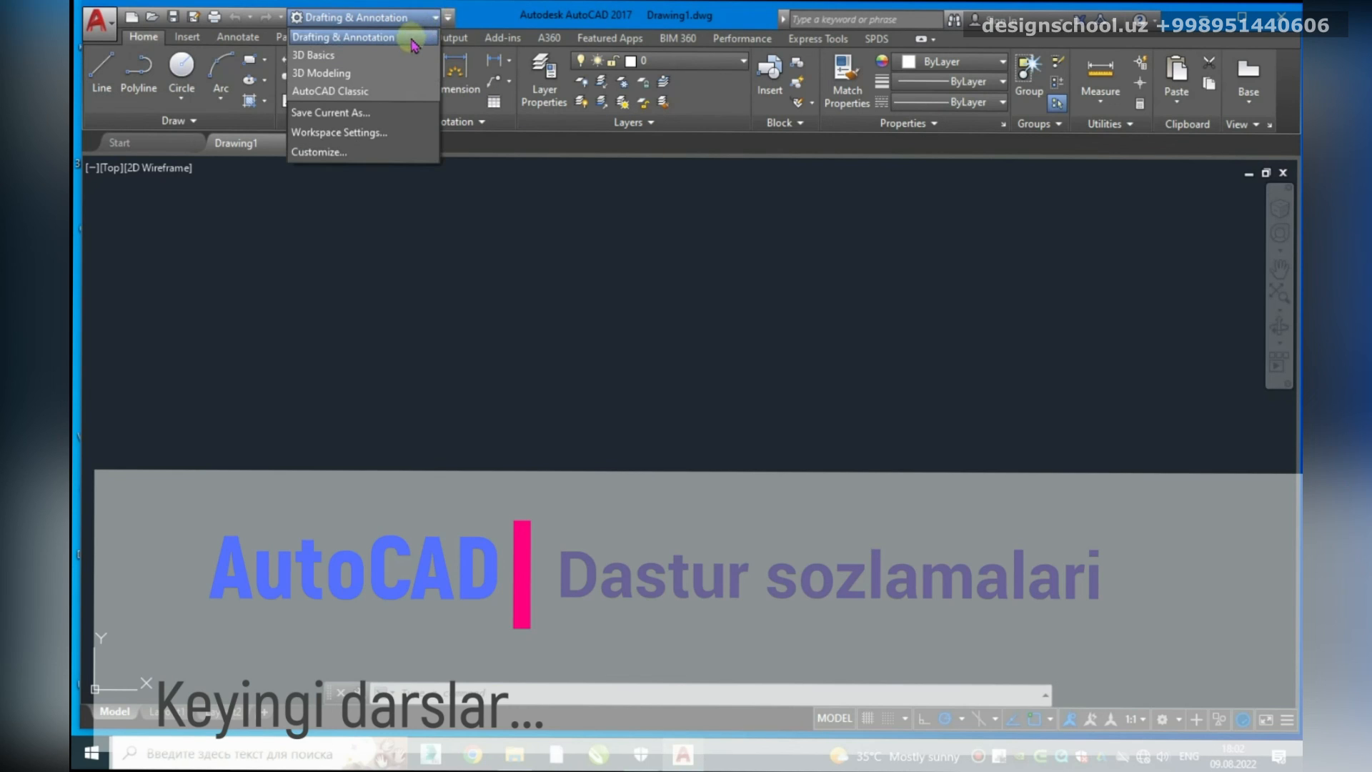
left_click(349, 92)
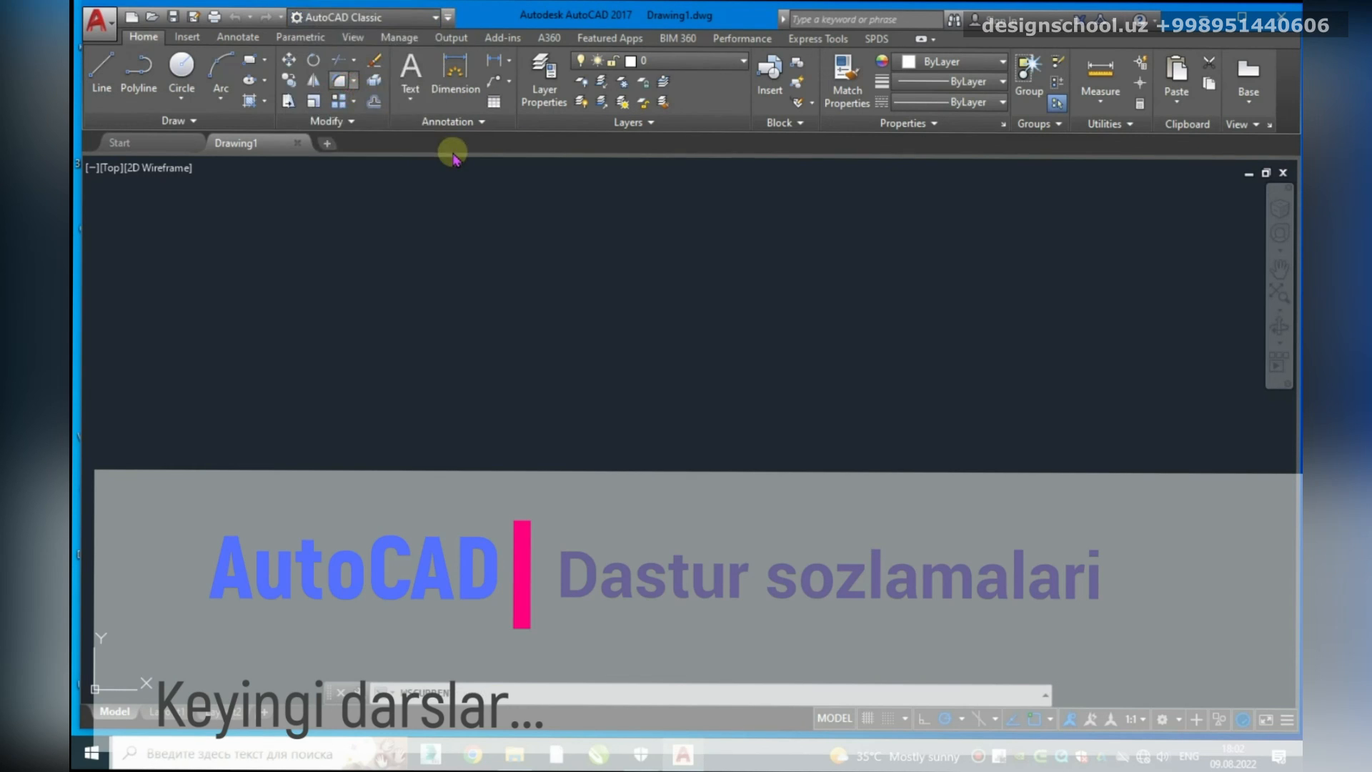